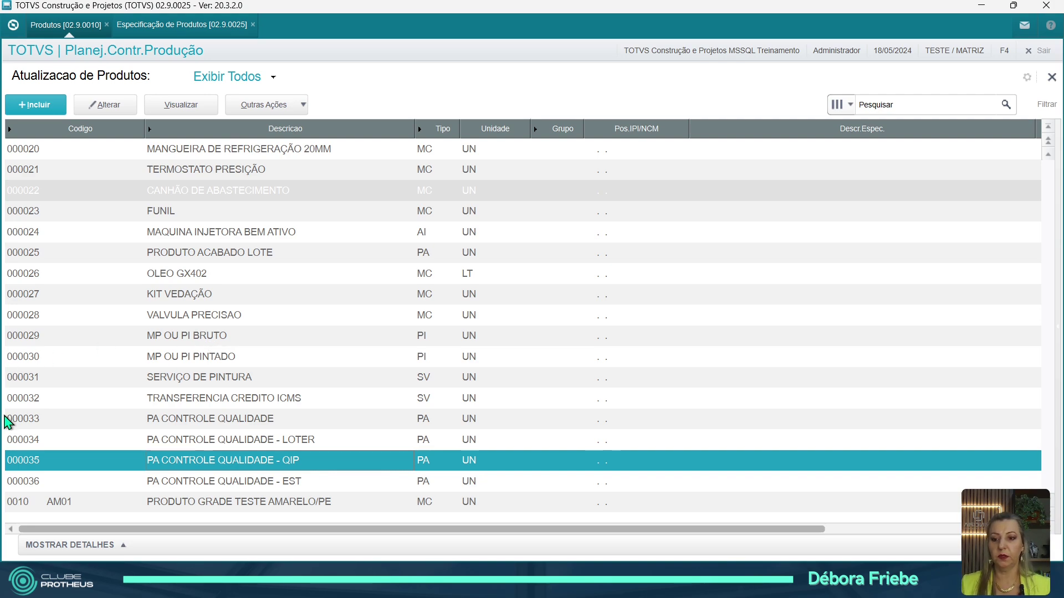
- View the quality control (C.Q.) data of product 000035, then close the record
click(44, 481)
click(54, 466)
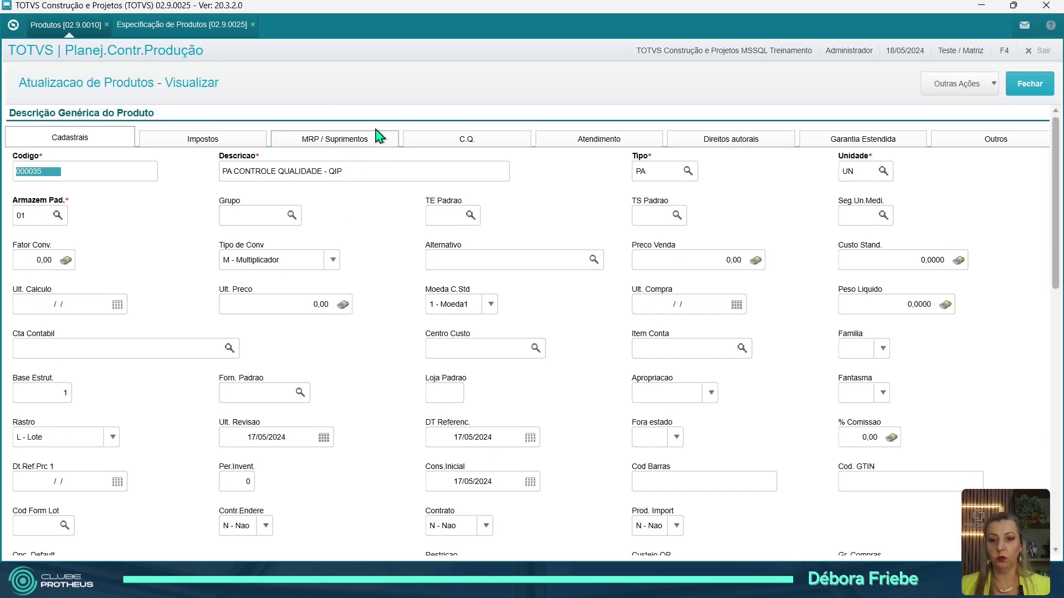
click(459, 139)
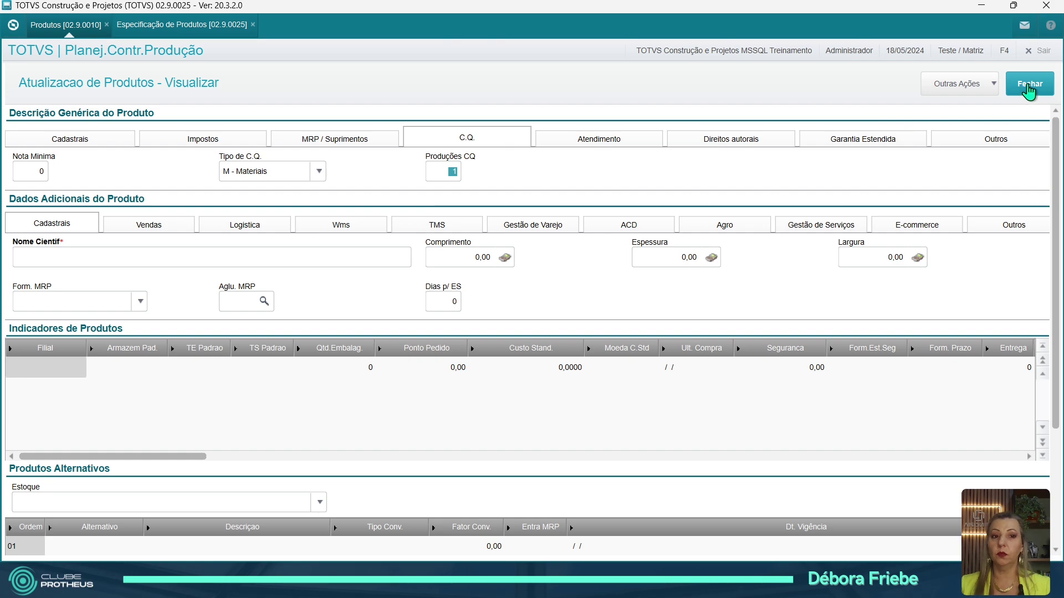
click(1029, 89)
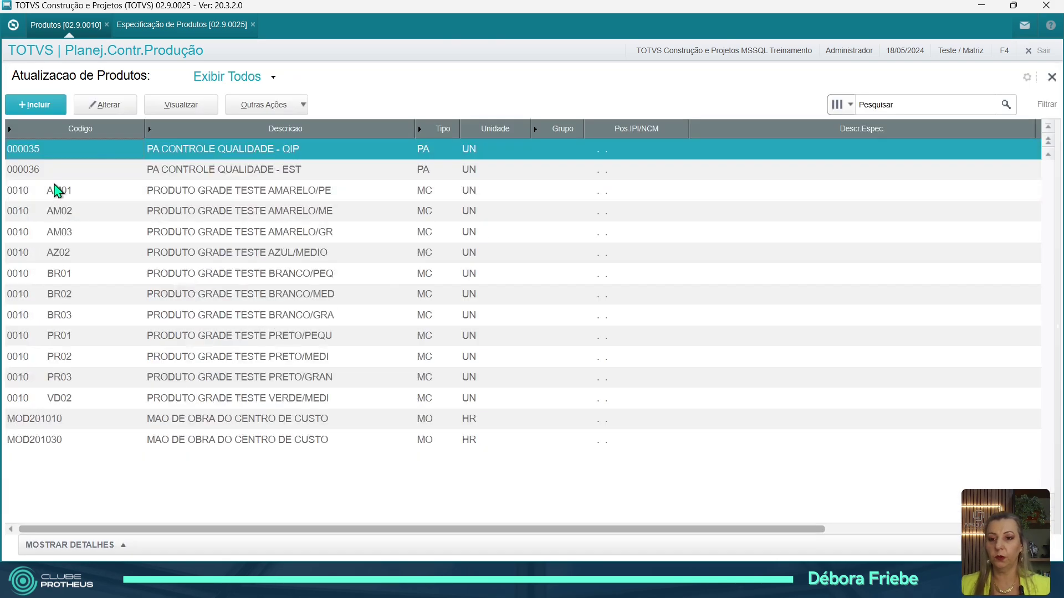
- Examine the quality control (C.Q.) data of product 000036, including Produções CQ, and close the record without saving
click(41, 170)
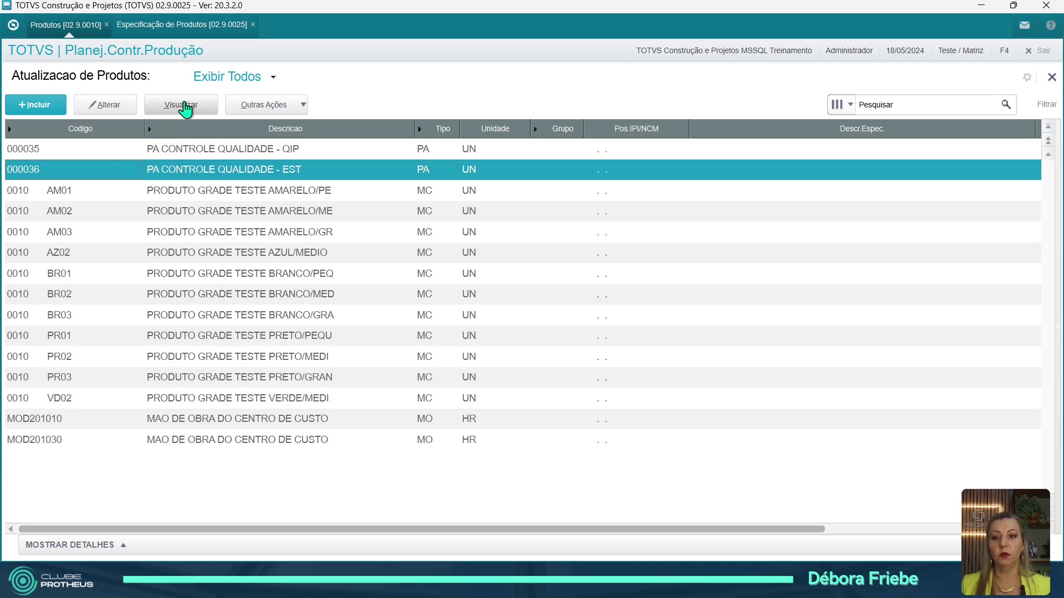
click(184, 107)
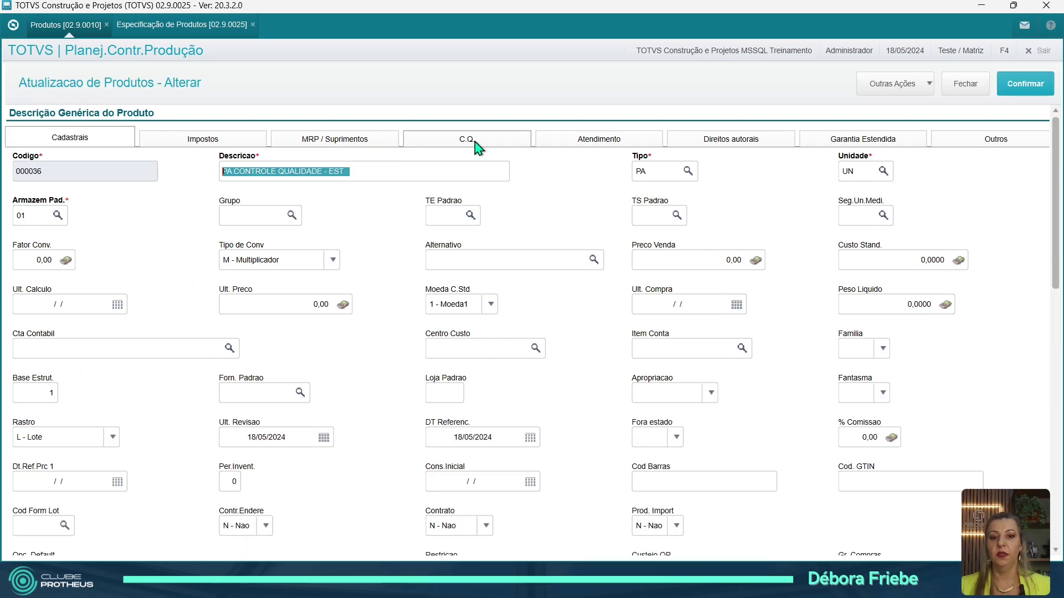
click(471, 139)
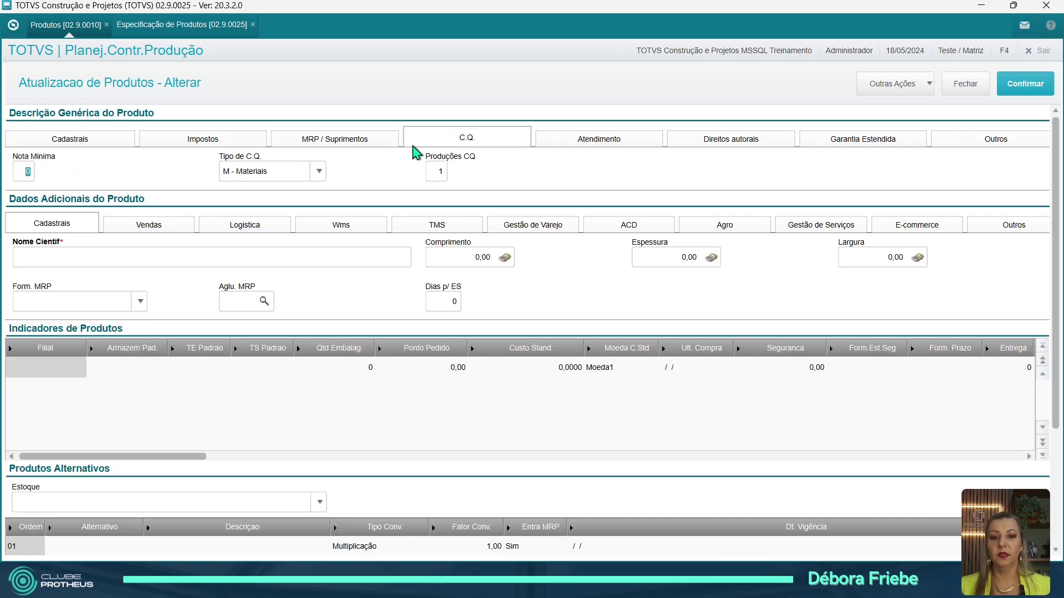
click(427, 170)
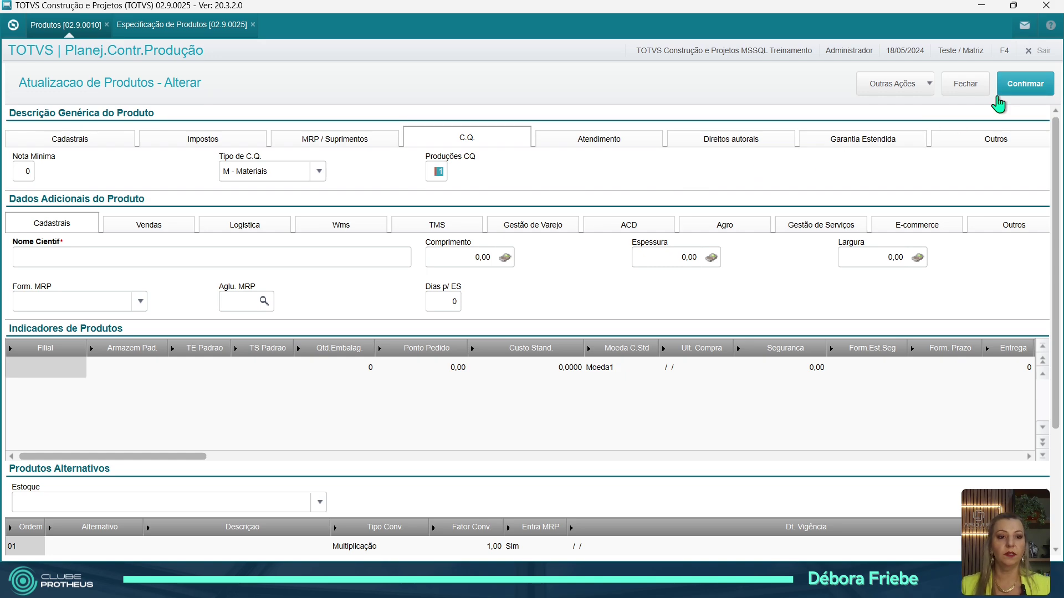
click(973, 87)
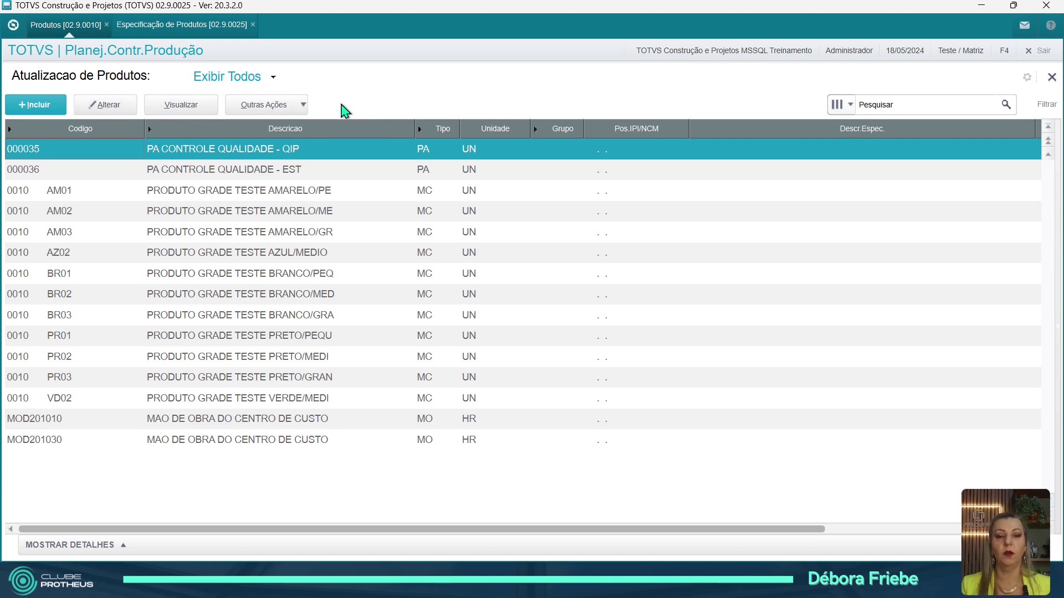
- Set Produções CQ to 0 in the quality control data of product 000035 and save the record
click(182, 107)
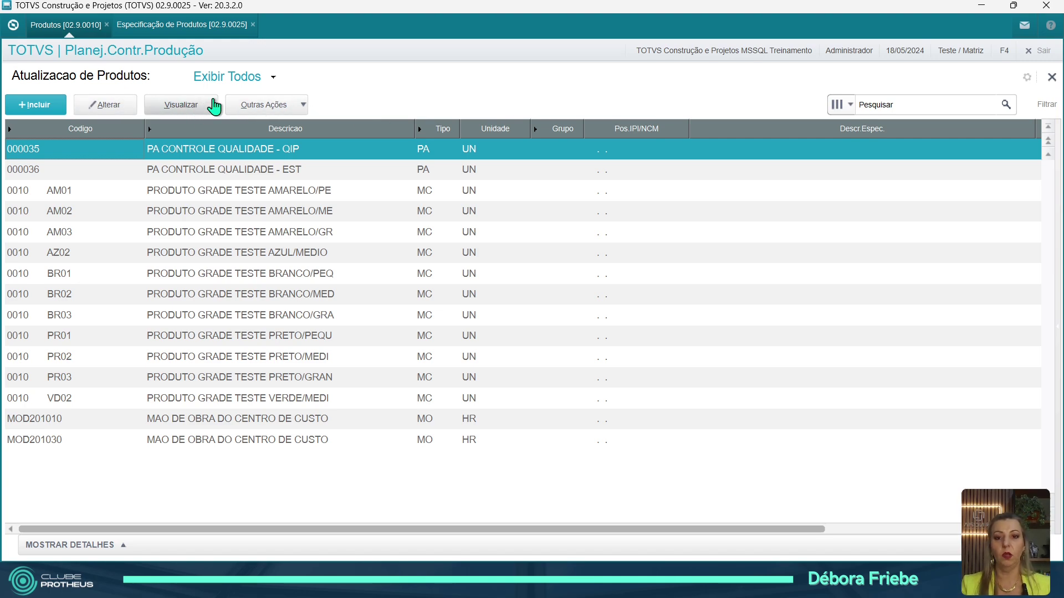
click(481, 145)
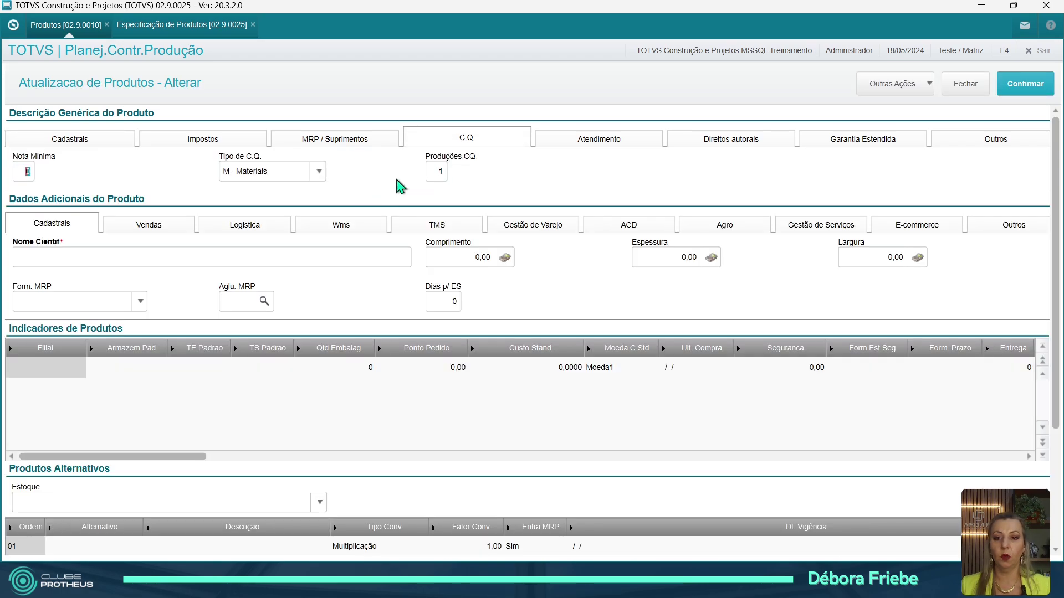
key(Tab)
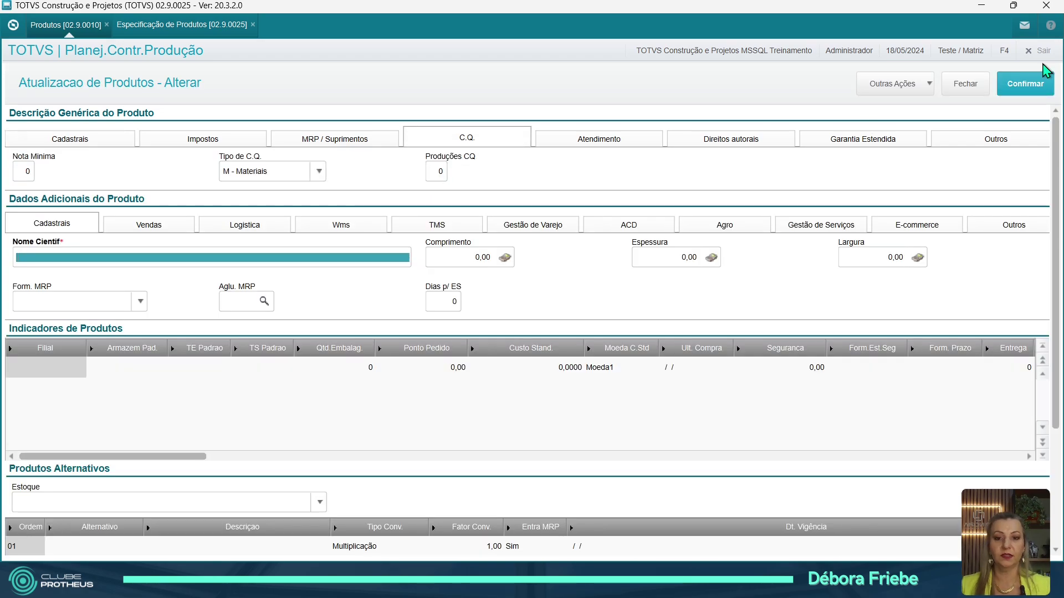
click(1025, 84)
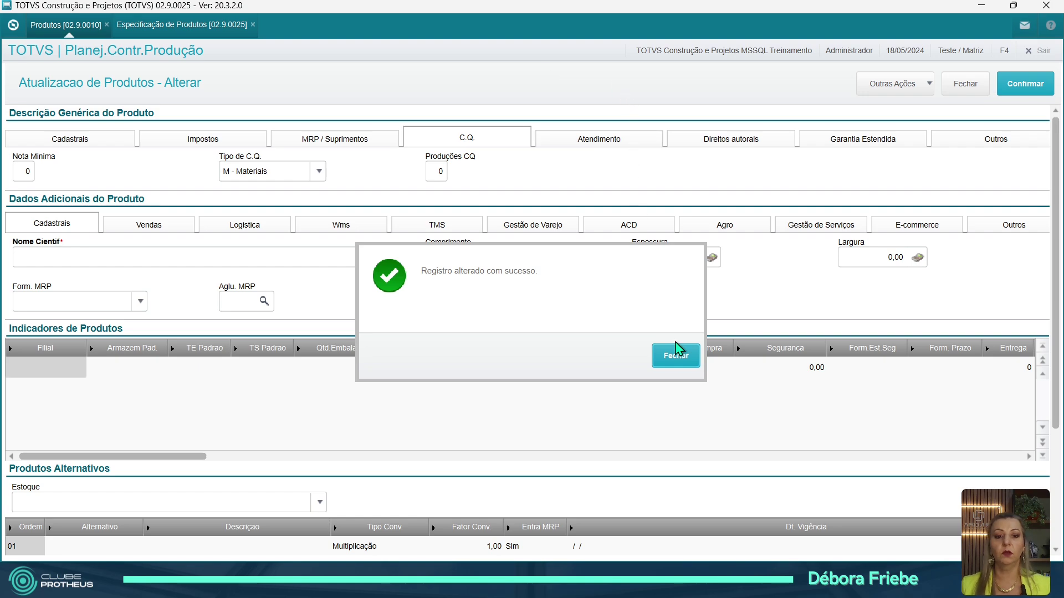
click(676, 354)
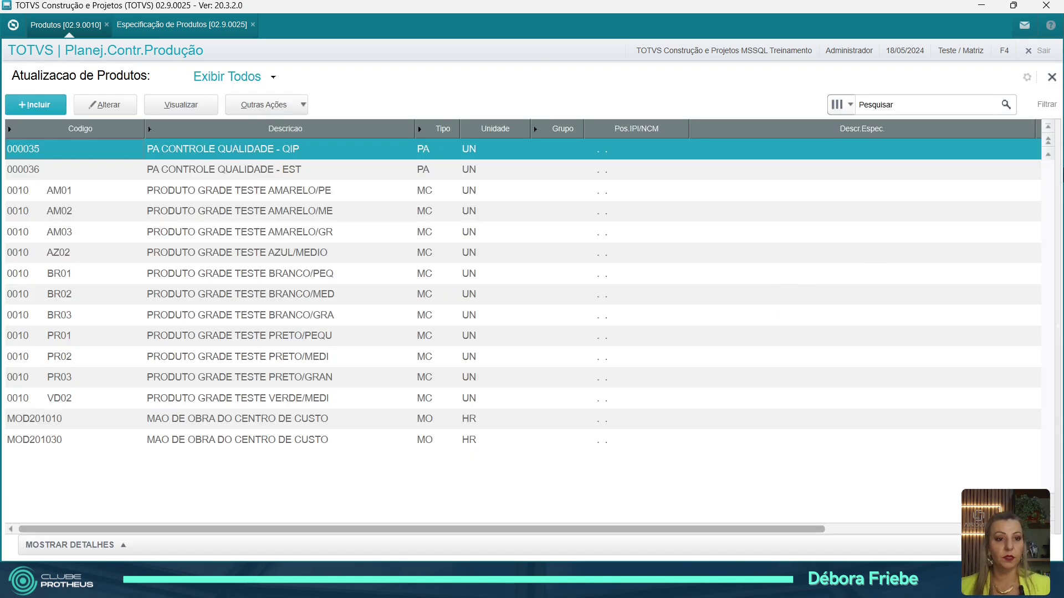
- Close the product and product specification routines and switch the module to environment 10
click(297, 174)
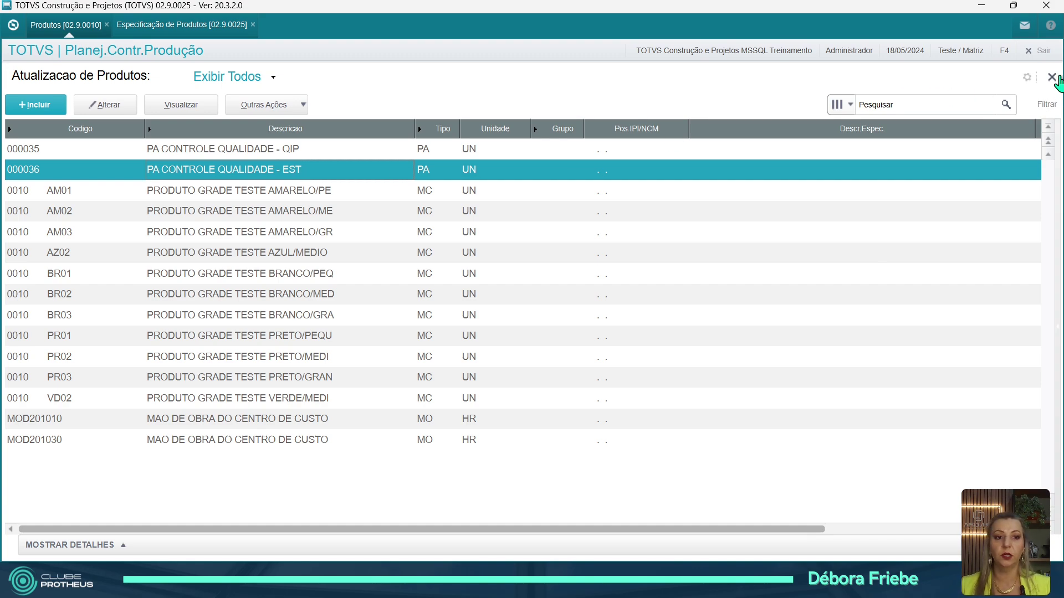
click(1051, 78)
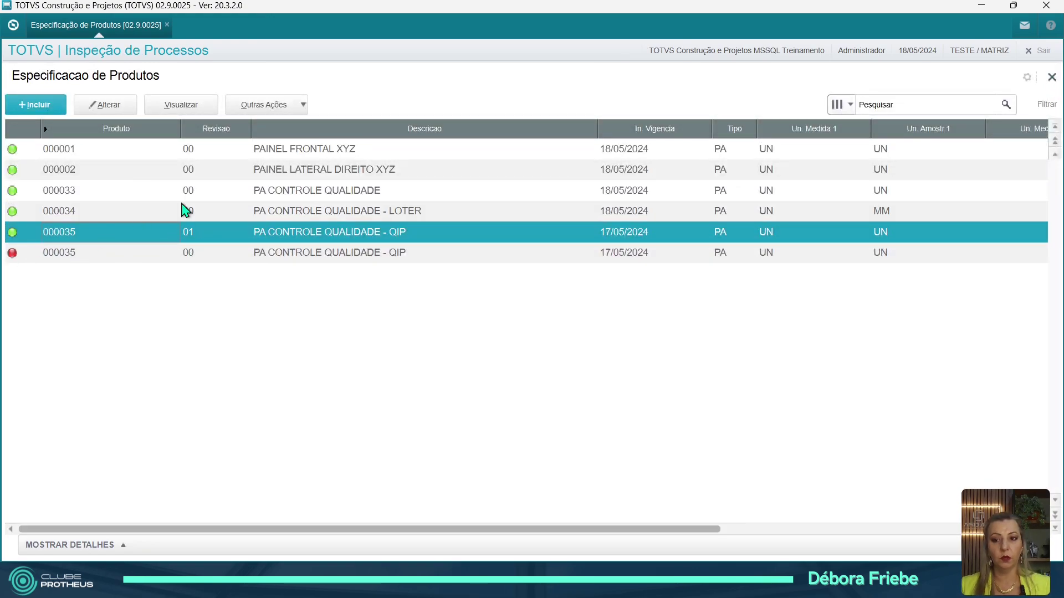
click(1051, 78)
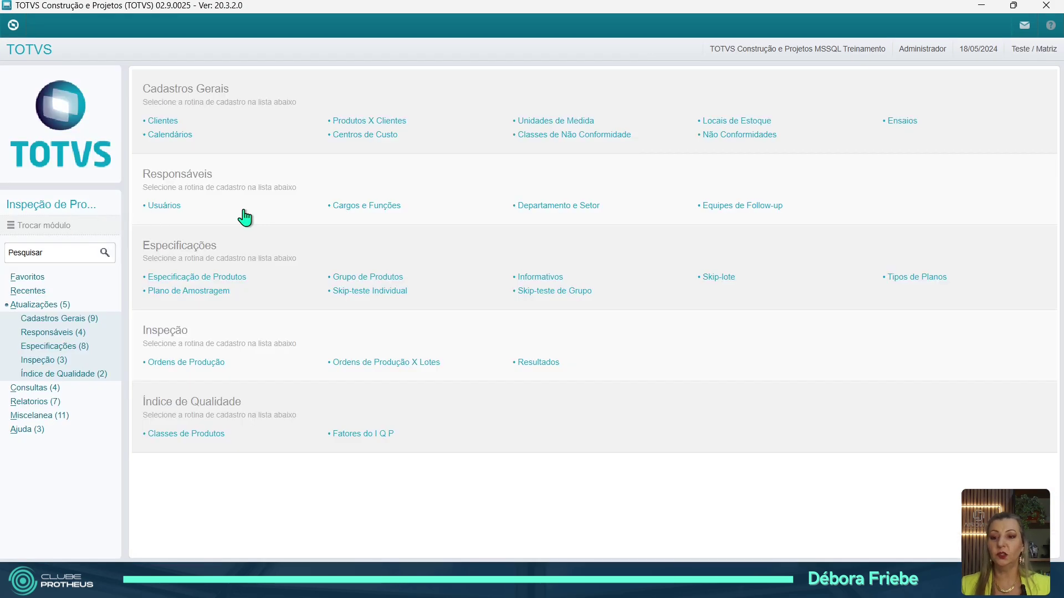
click(84, 226)
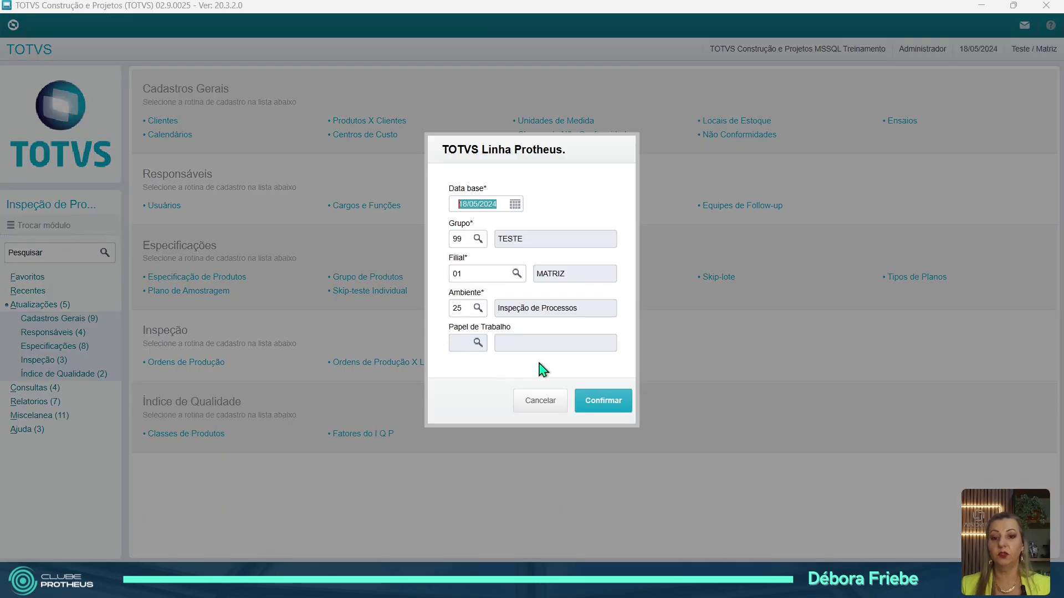
click(465, 305)
text(10)
key(Return)
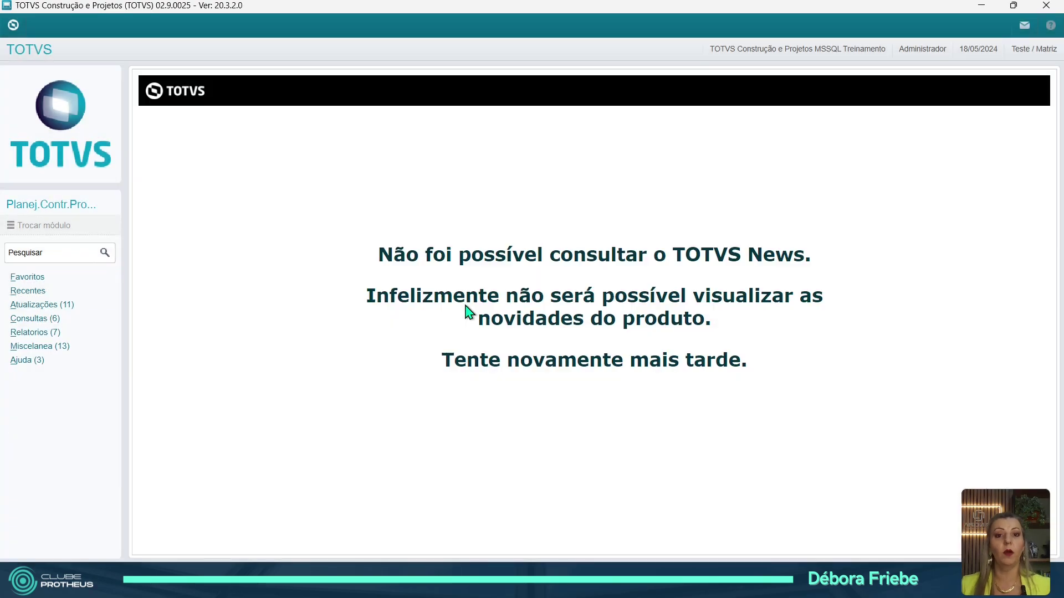
- Open the Ordens de Produção routine among the production movements
click(48, 307)
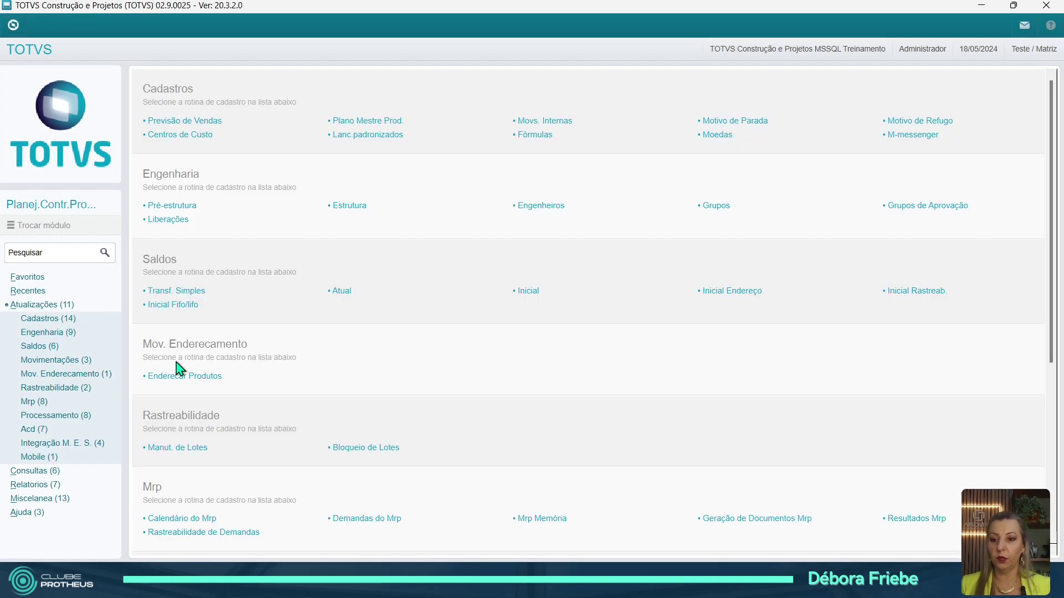
click(73, 360)
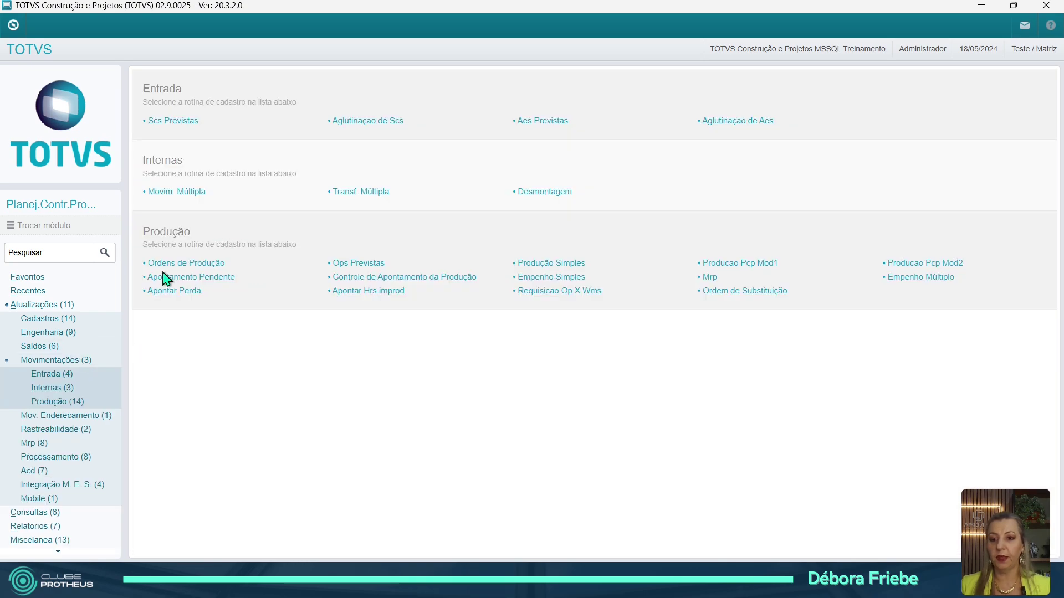
click(715, 265)
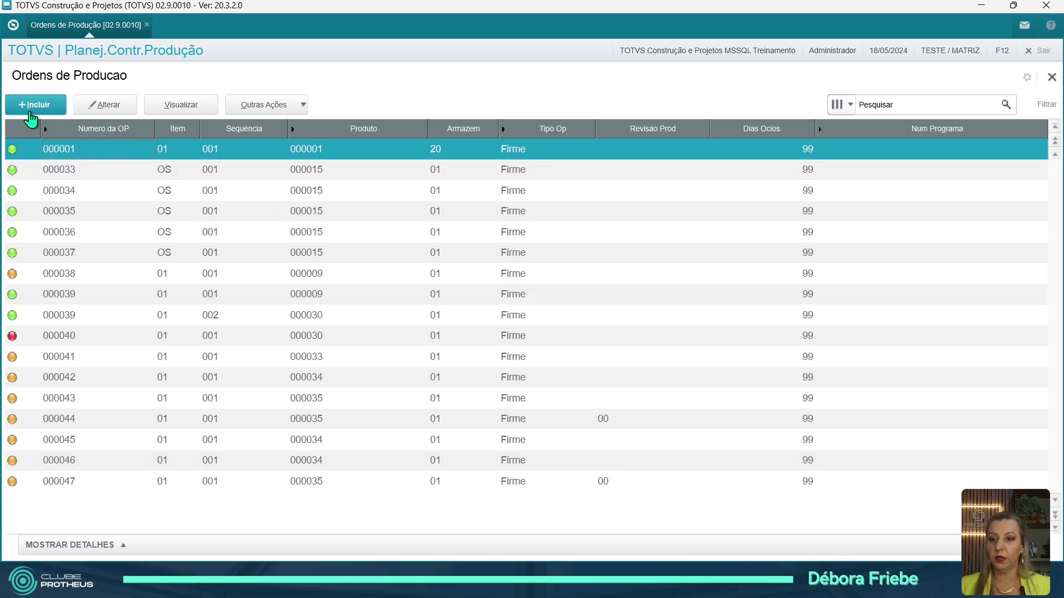
- Open the current stock balances (Saldos, Atual) while keeping the production orders routine open
click(14, 25)
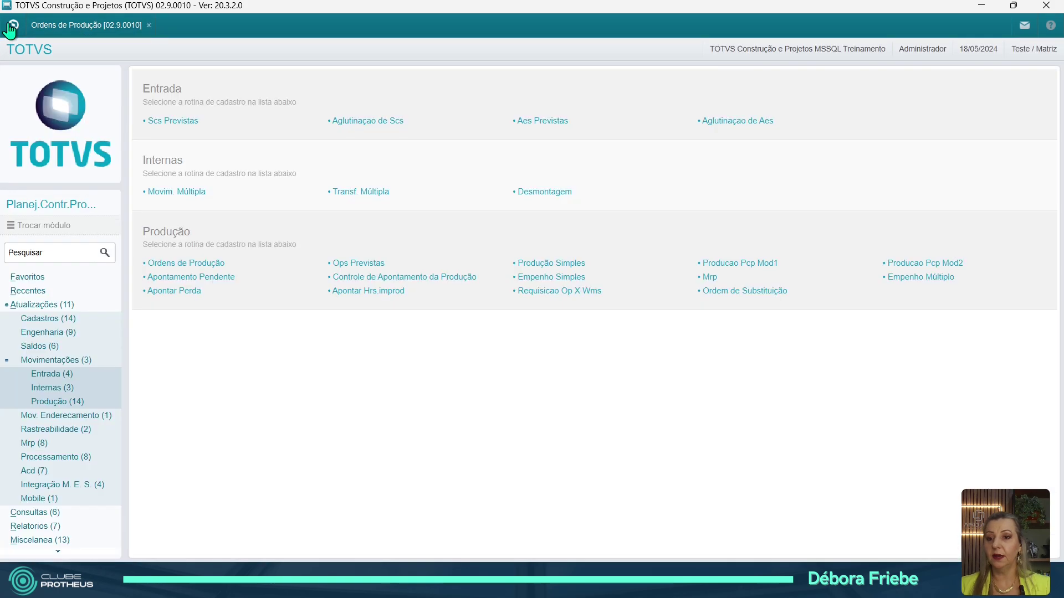
click(51, 306)
click(51, 305)
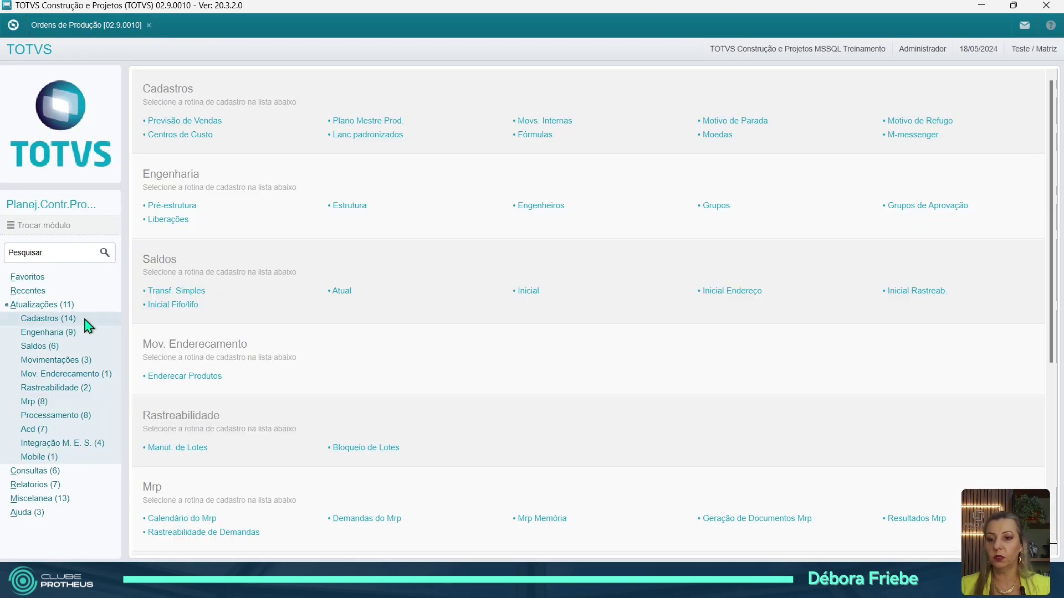
click(49, 348)
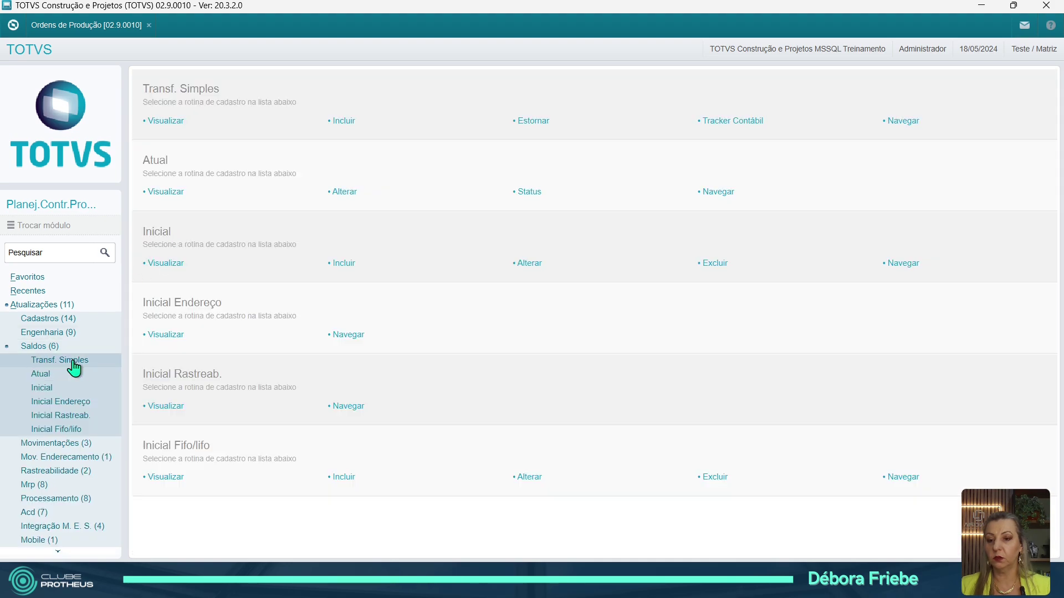
click(46, 374)
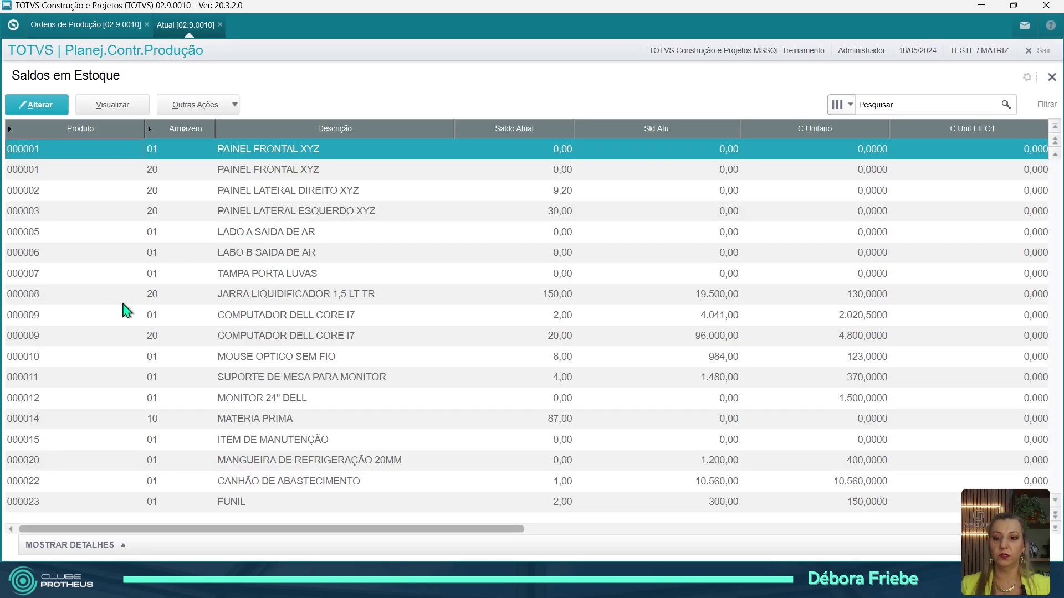
- Check the stock balances of product 000035 in warehouses 01 and 98
click(193, 196)
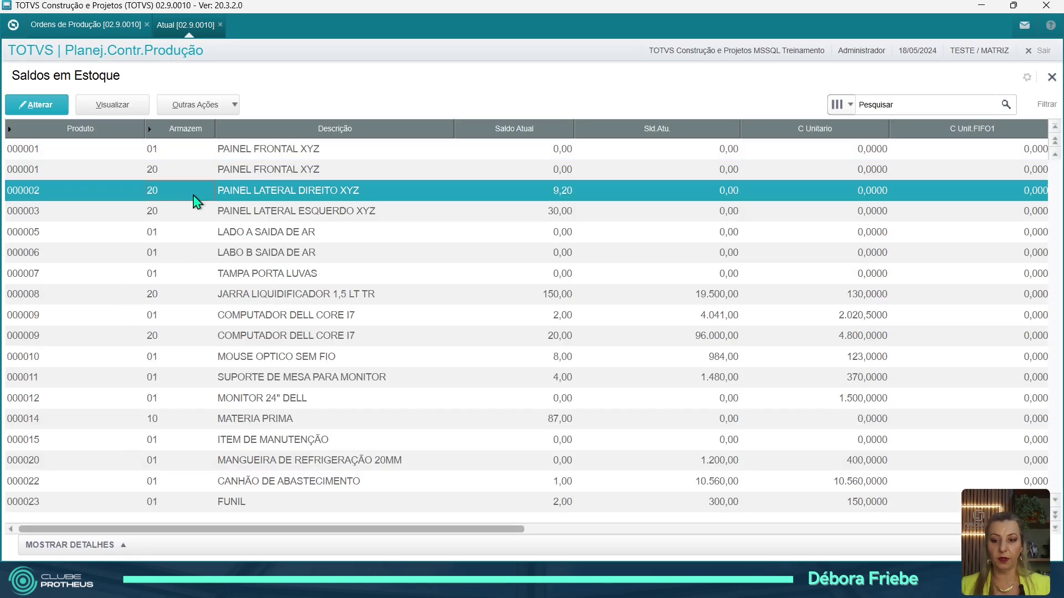
key(ctrl+End)
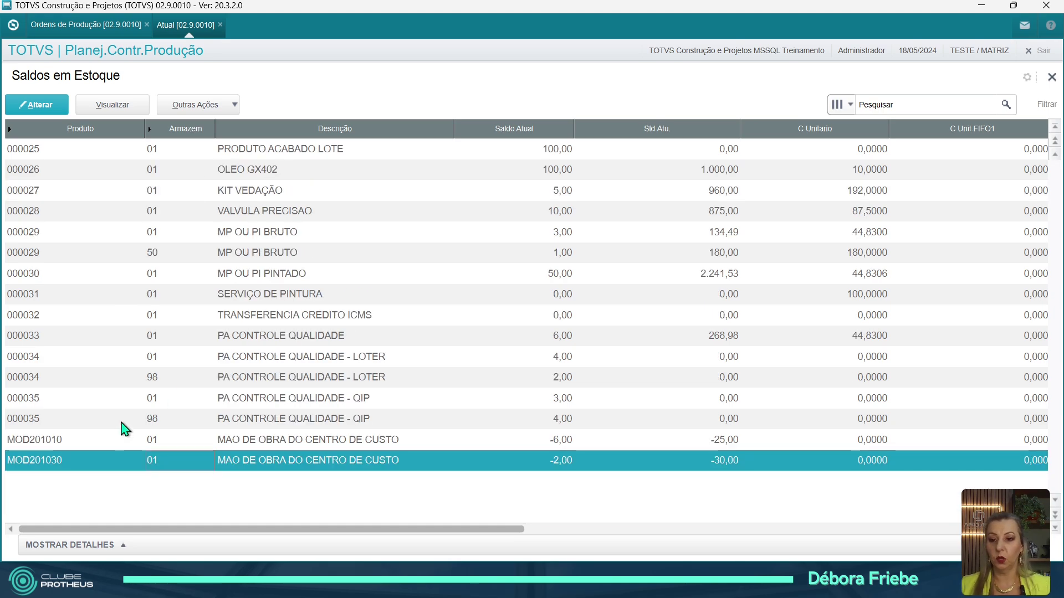
click(98, 430)
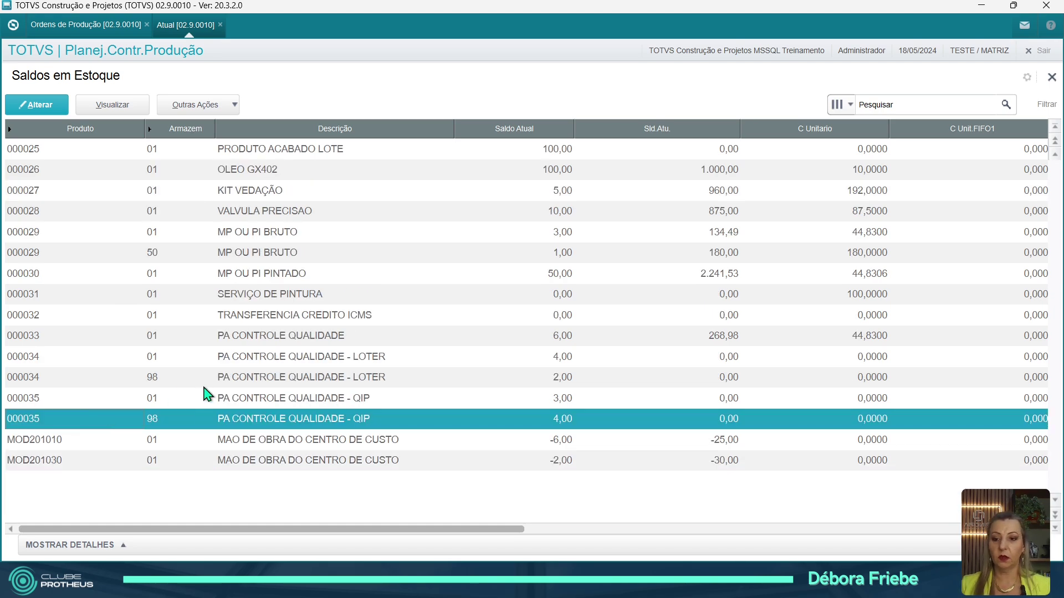
click(154, 400)
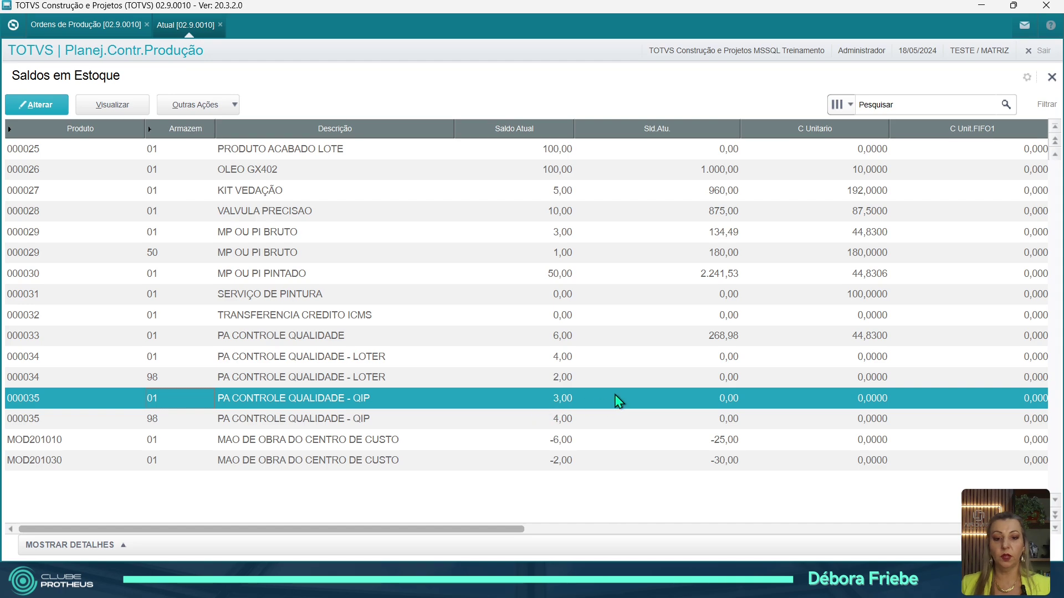
click(154, 422)
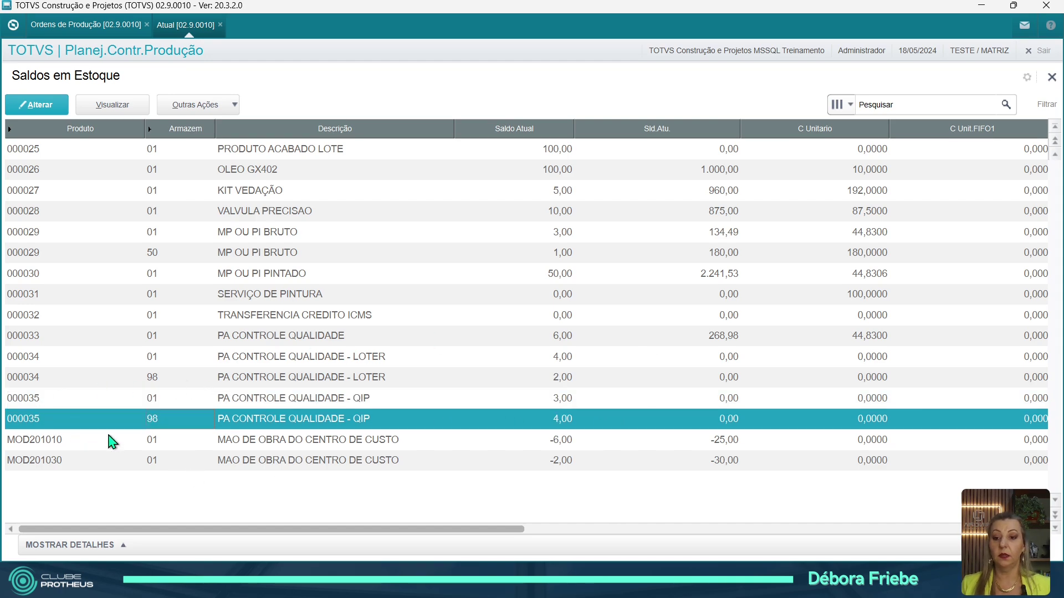
- Start a new production order for product 000035 with a quantity of 1
click(45, 26)
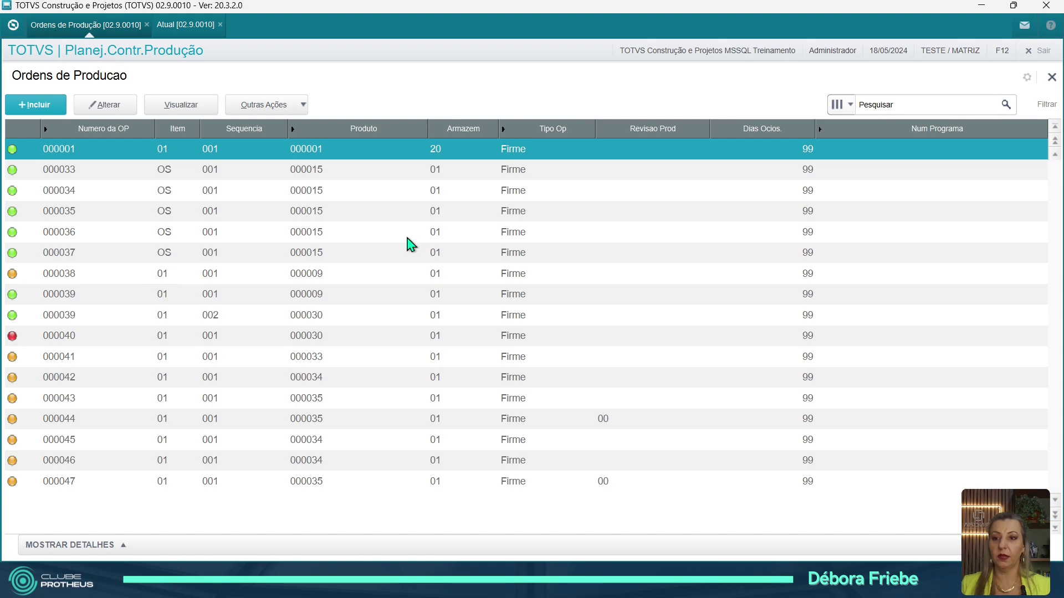
click(57, 110)
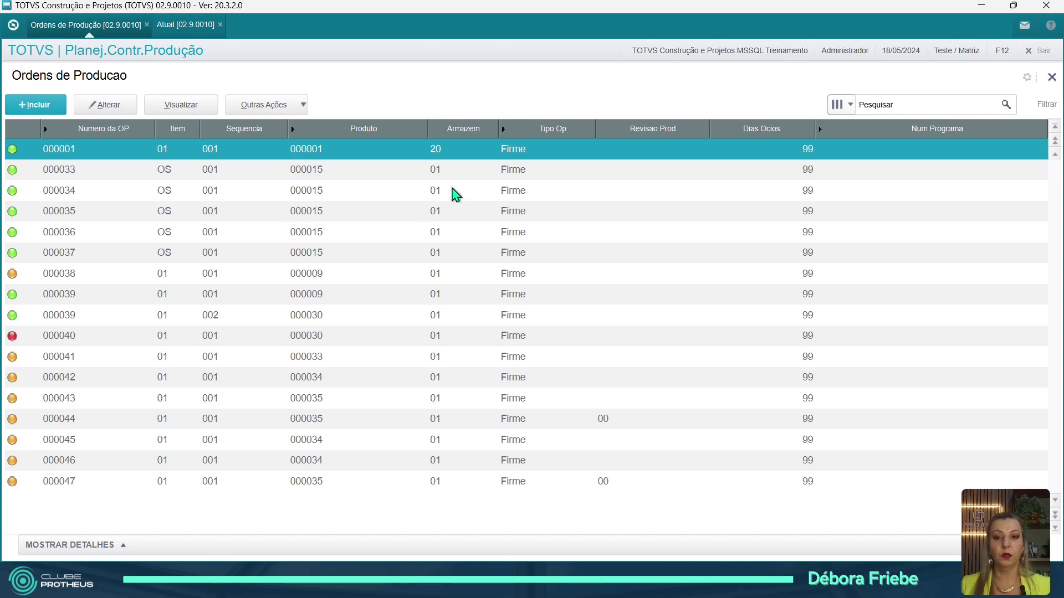
key(Tab)
key(Tab)
key(Tab)
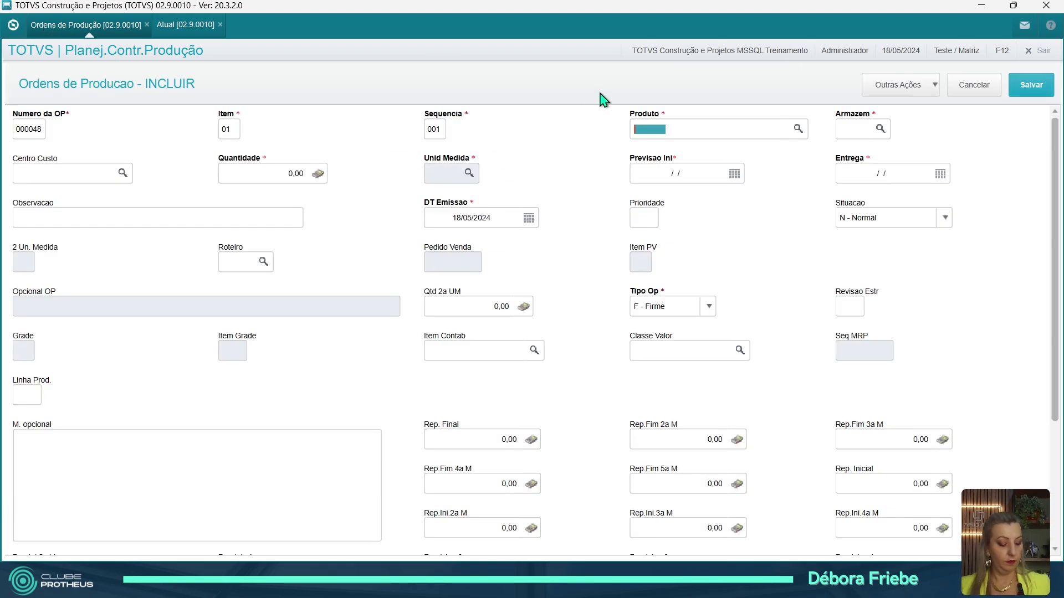
text(000035)
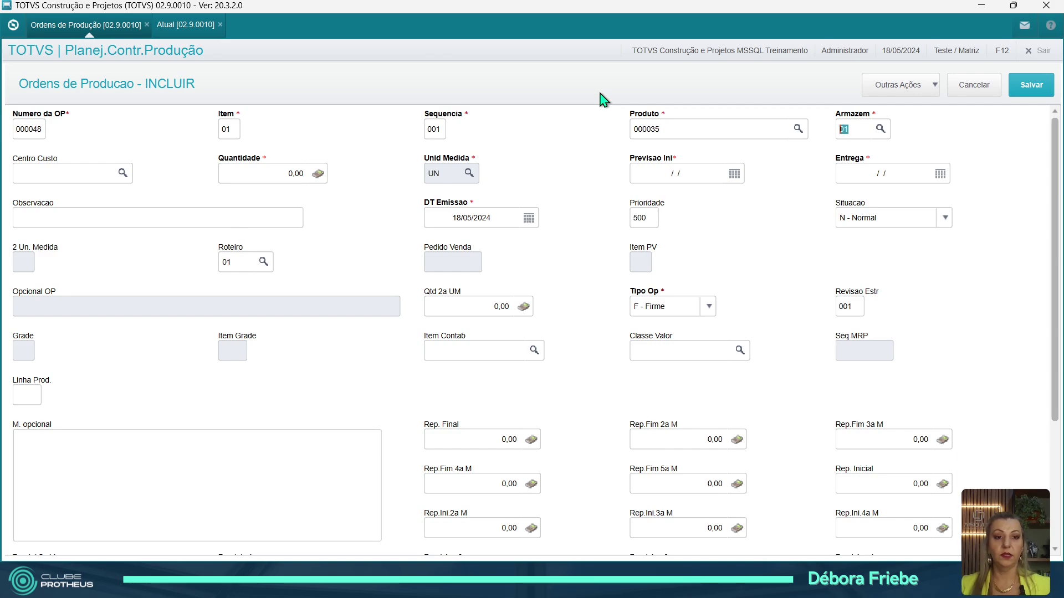
key(Tab)
key(Tab)
text(1)
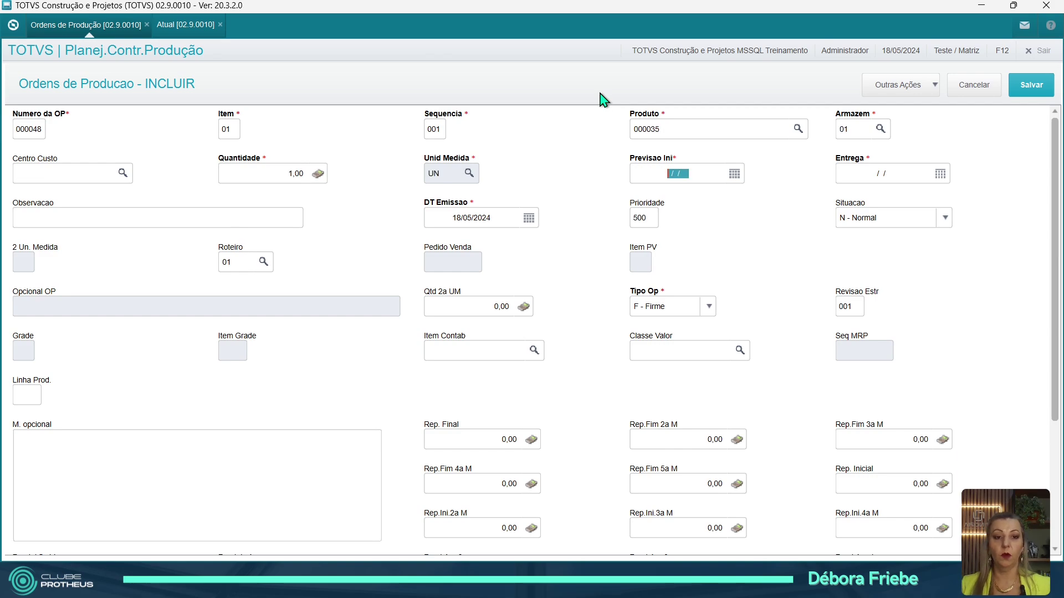
- Set the order's expected start and delivery dates to 18/05/2024 and save the production order
key(F3)
key(Return)
key(F3)
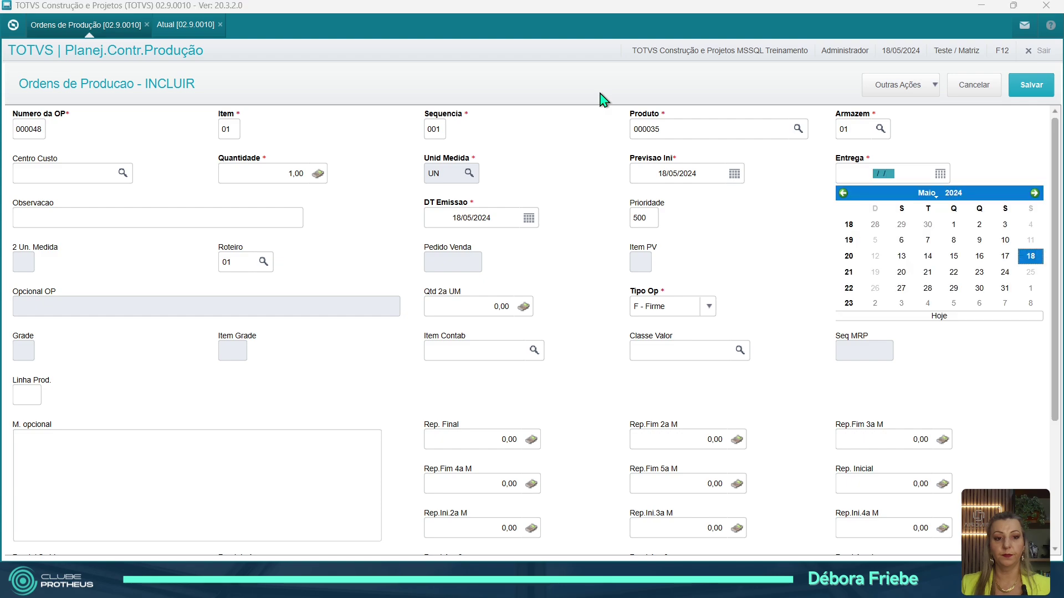
key(Return)
key(ctrl+s)
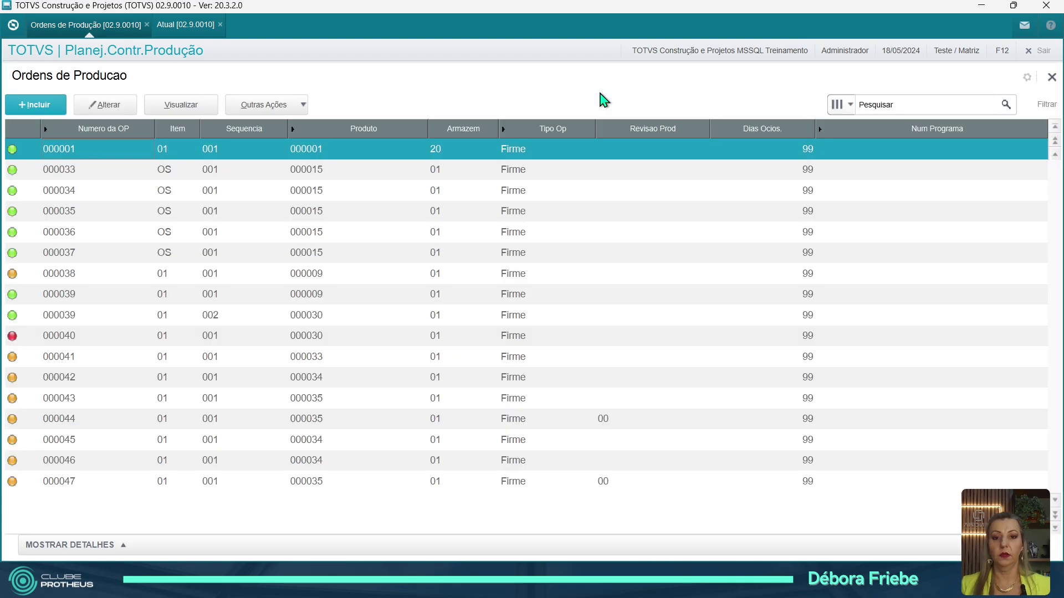
- Enter another production order for product 000036 with quantity 1, dismissing the missing specification notice
key(Tab)
key(Tab)
key(Tab)
text(0)
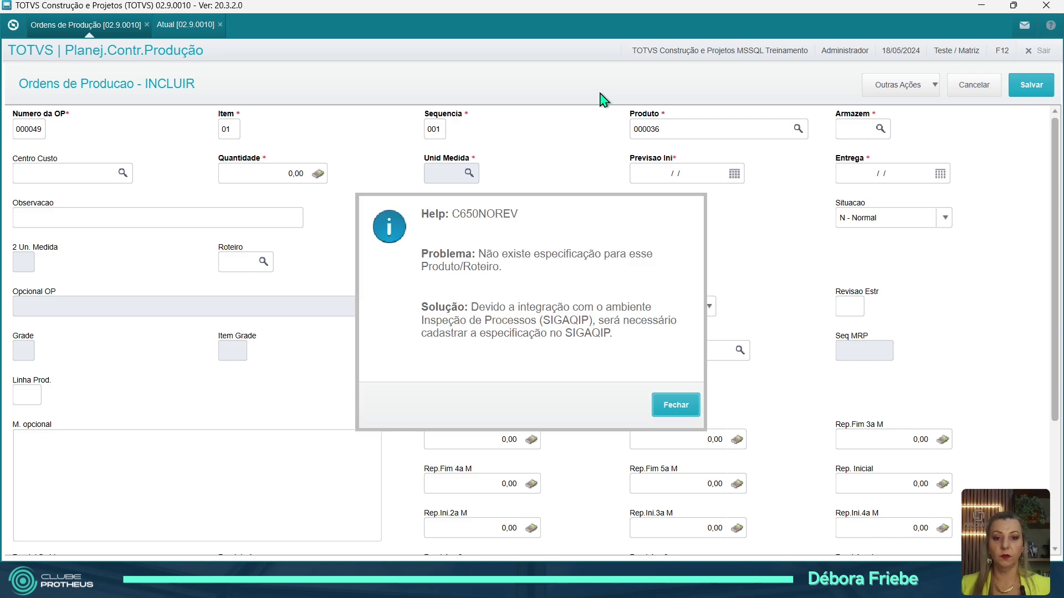
key(Return)
key(Tab)
key(Tab)
text(1)
key(Tab)
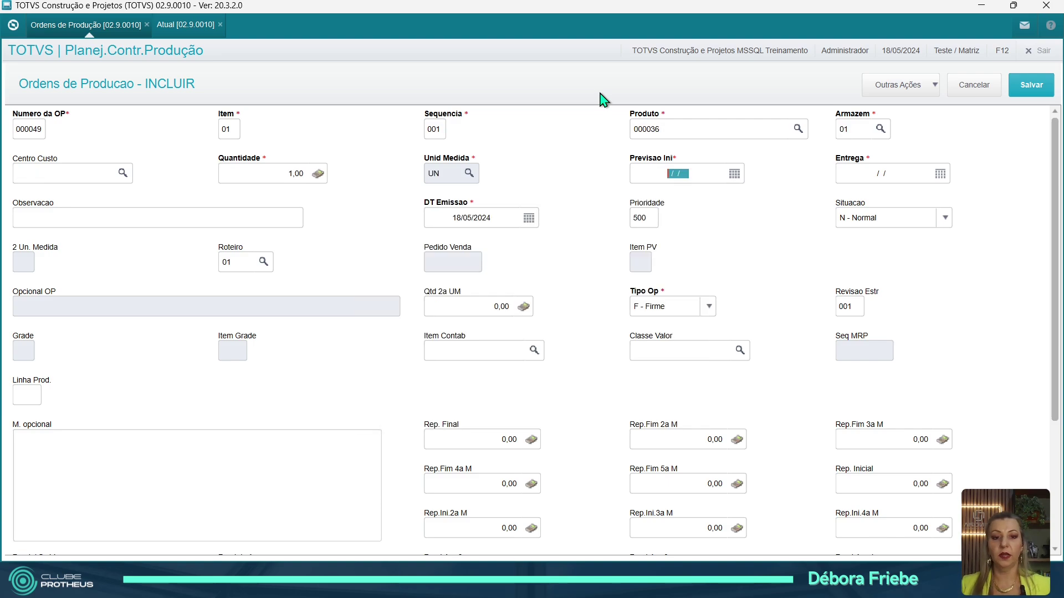
- Set the start and delivery dates of the product 000036 order to 18/05/2024 and save it
key(F3)
key(Return)
key(Tab)
key(F3)
key(Return)
key(Tab)
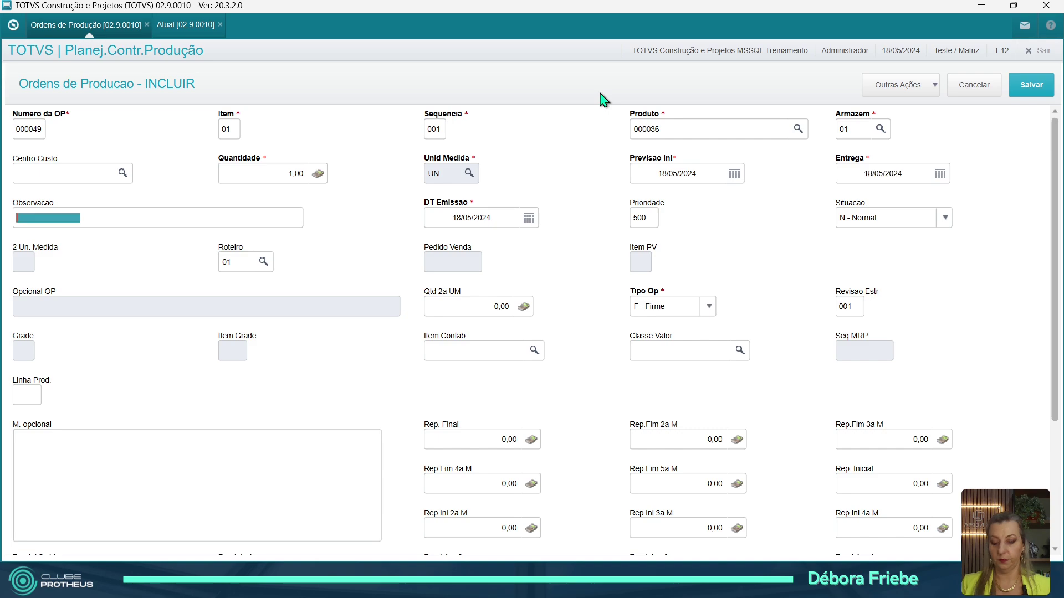
key(ctrl+s)
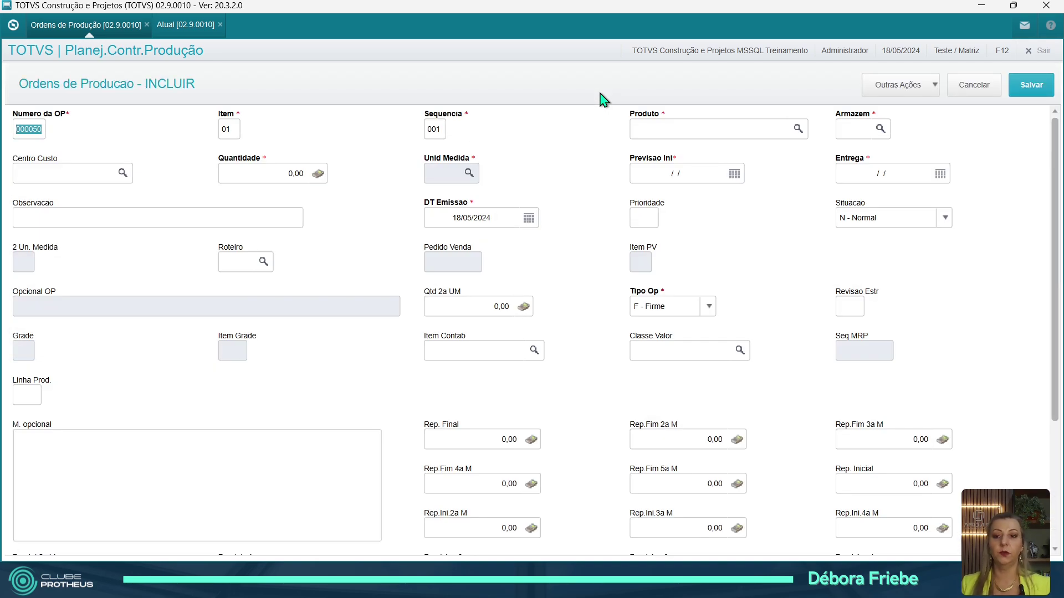
- Discard the blank order and leave the production orders routine, saving the component commitments of both new orders
click(998, 88)
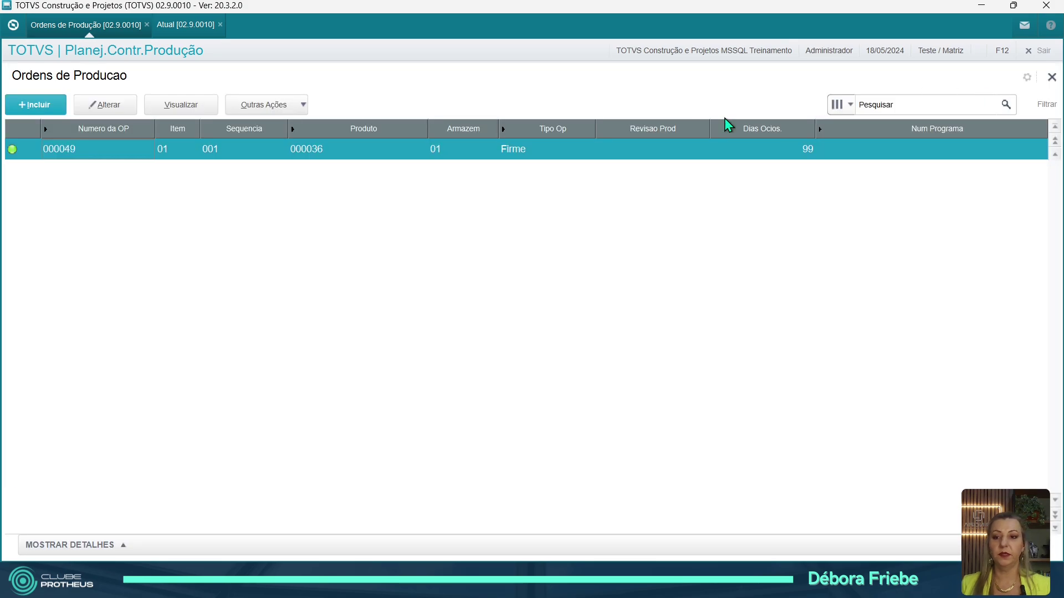
click(215, 190)
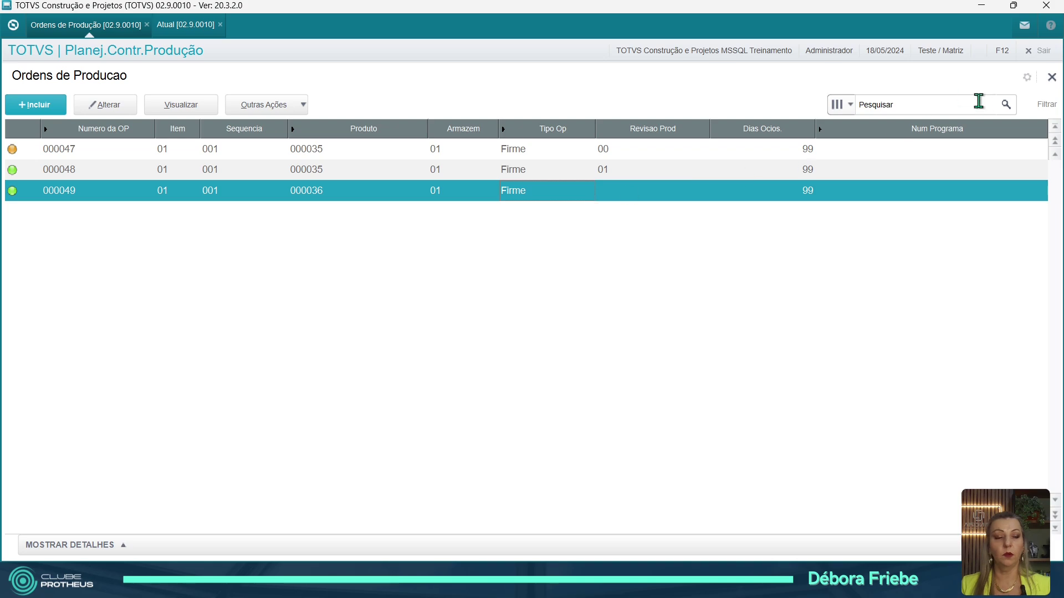
click(1052, 77)
click(677, 387)
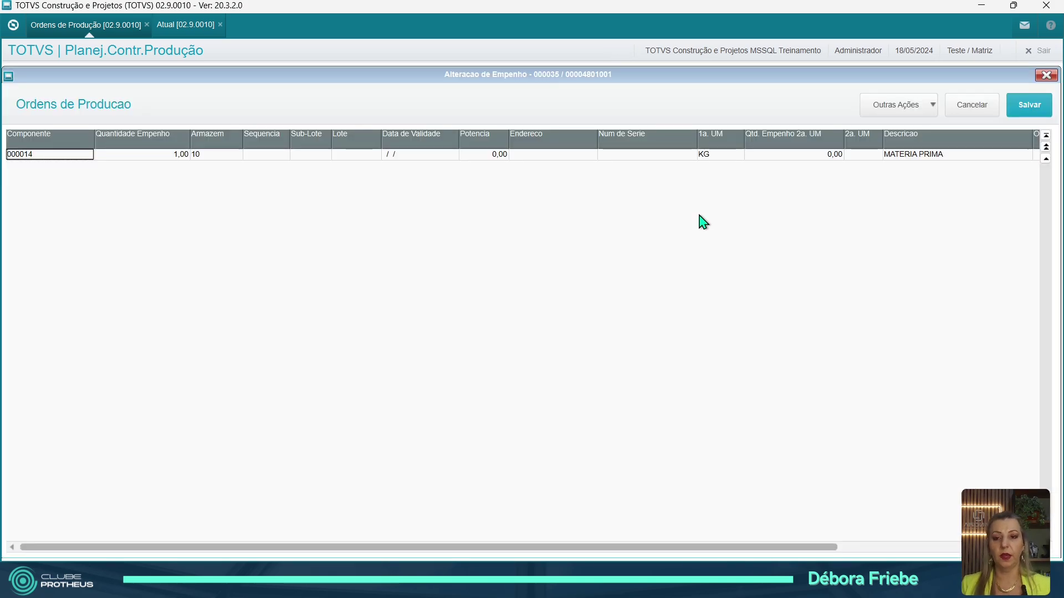
click(1020, 111)
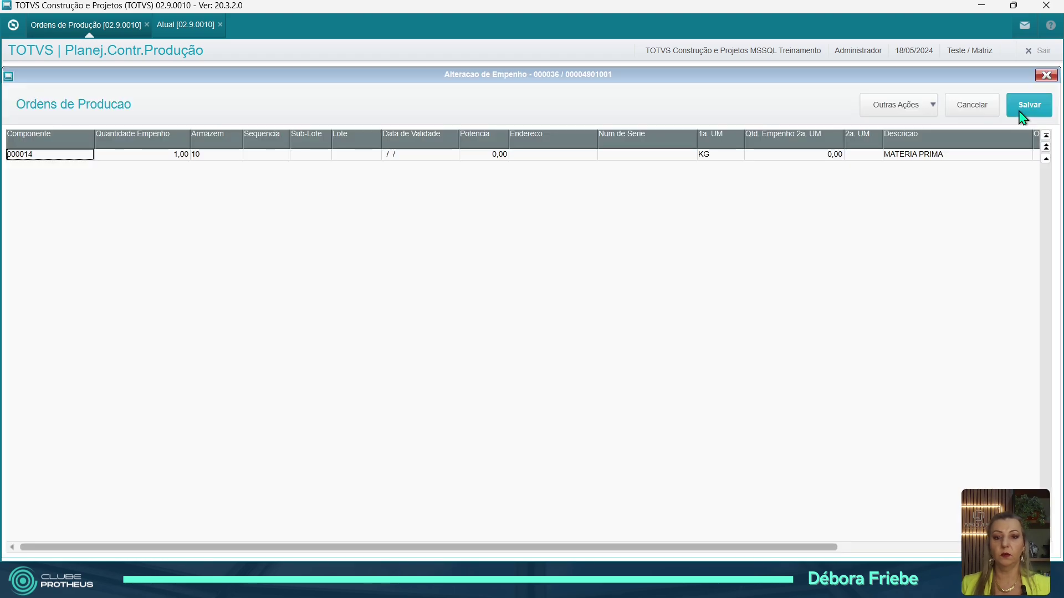
click(1025, 111)
- Refresh the stock balances list by product and check the current balances of products 000035 and 000036
click(152, 215)
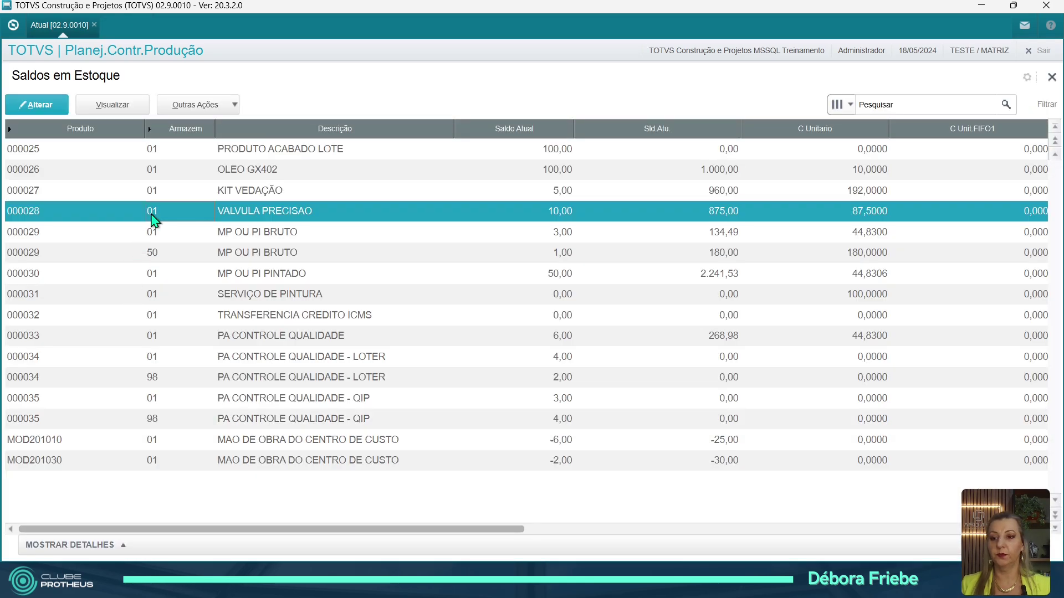
click(196, 438)
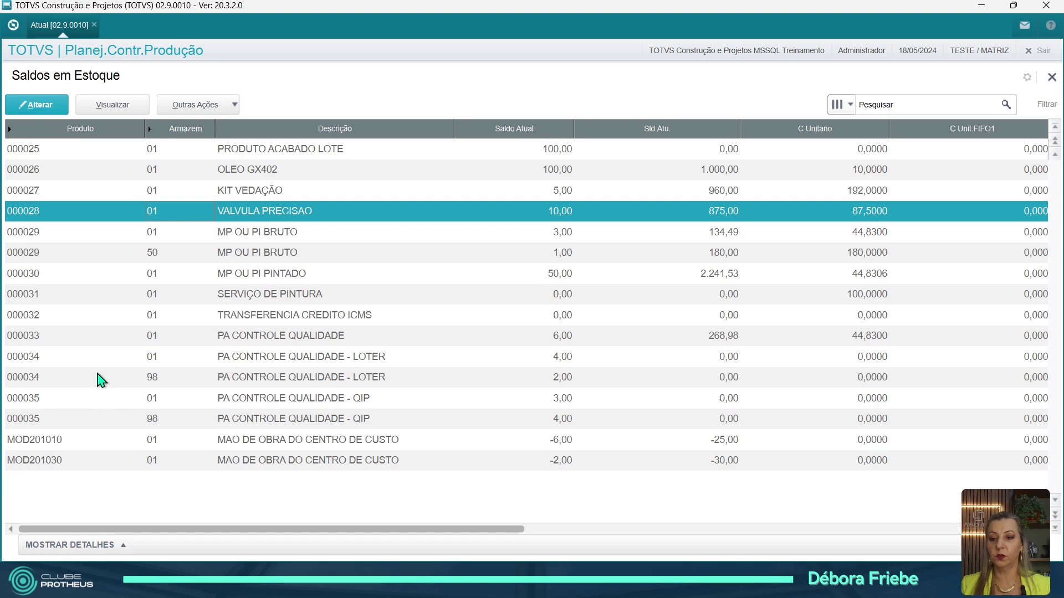
click(88, 131)
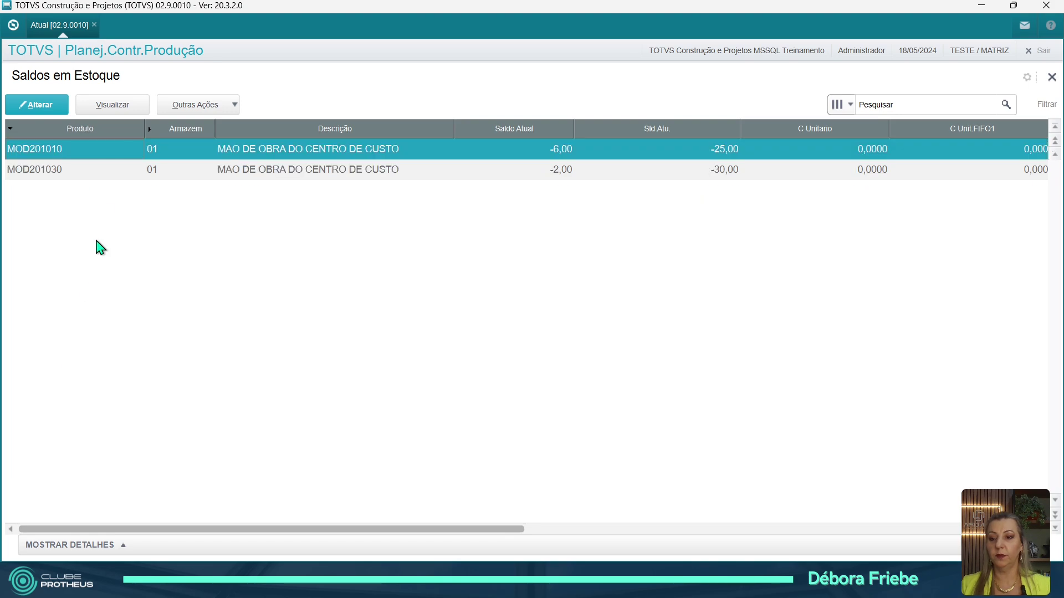
scroll(86, 186, up, 2)
click(105, 255)
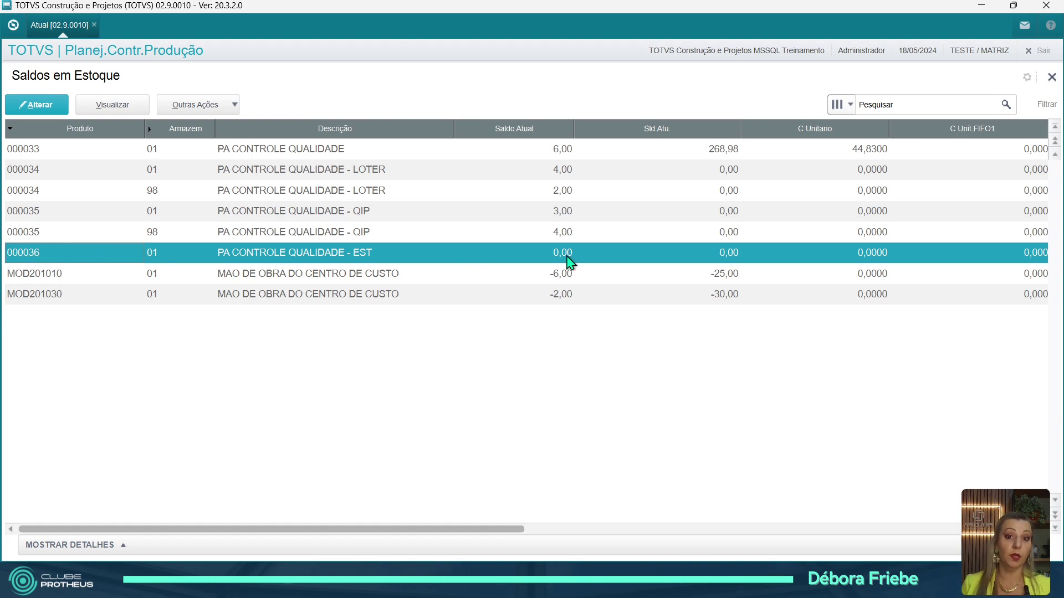
click(558, 235)
click(559, 215)
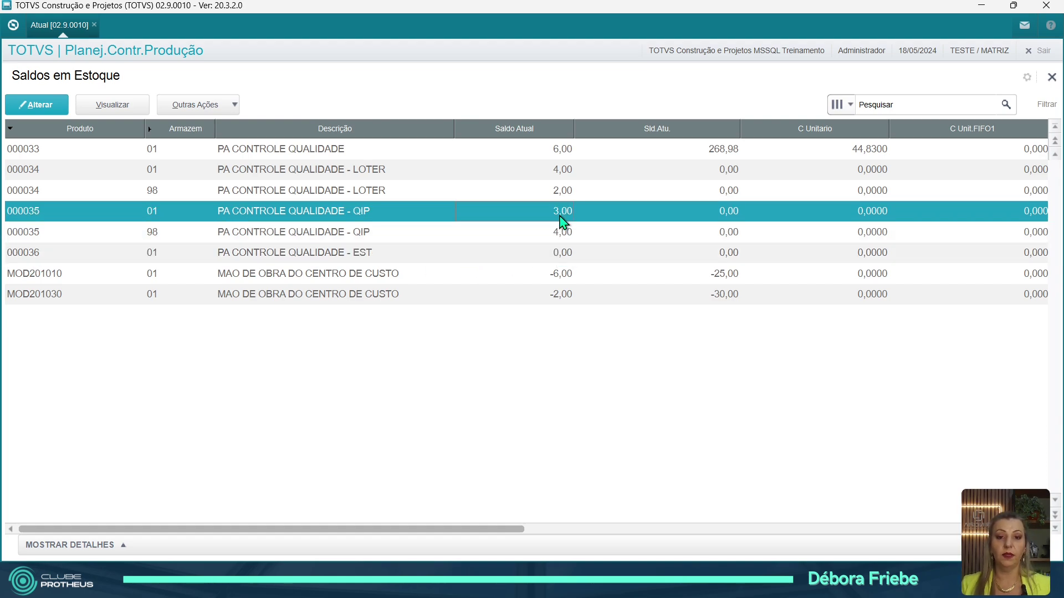
click(559, 237)
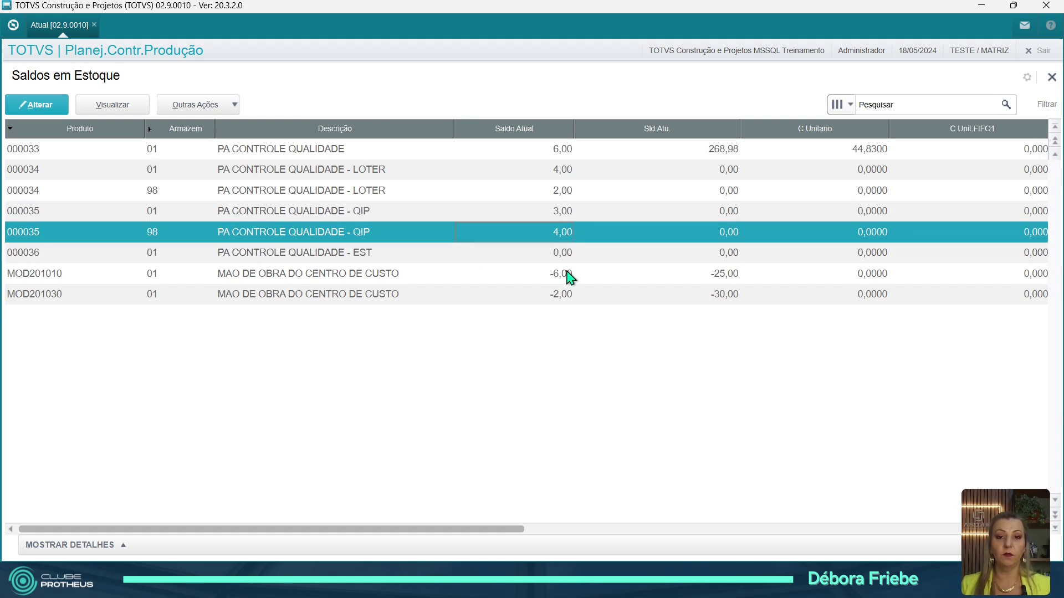
- Switch the module to environment 25 and open the inspection Resultados routine
click(13, 25)
click(54, 230)
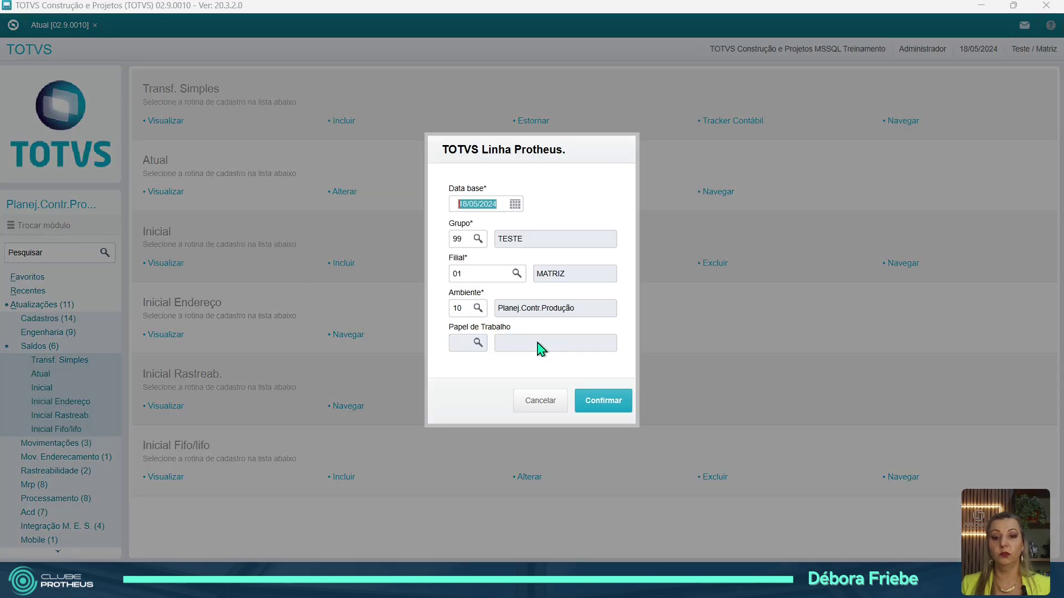
click(467, 304)
text(25)
key(Return)
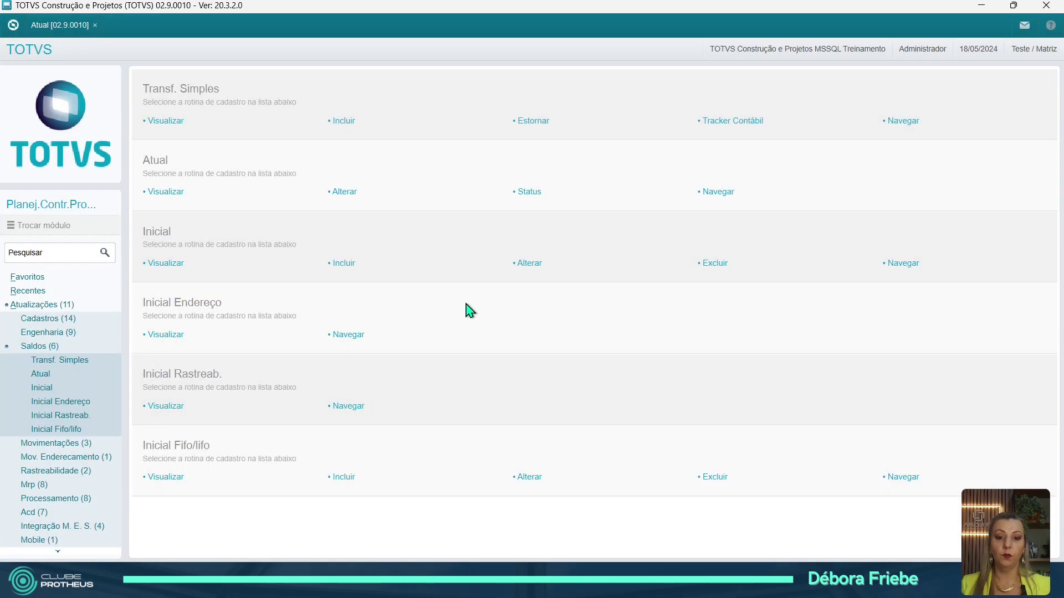
click(44, 306)
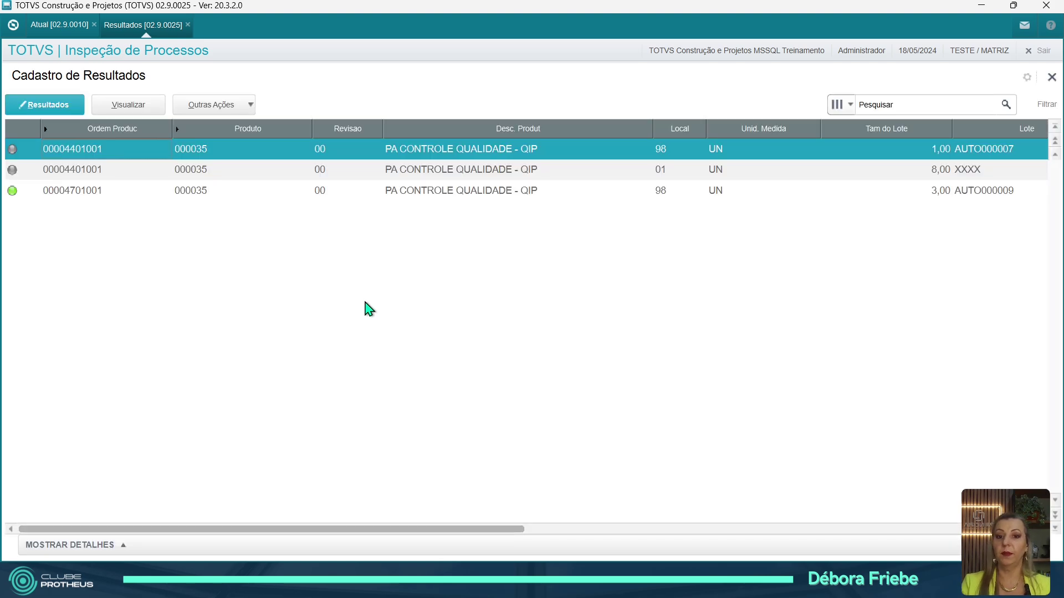
- Examine the lot sizes and warehouses of product 000035's inspection results and compare them with its stock balances
click(228, 190)
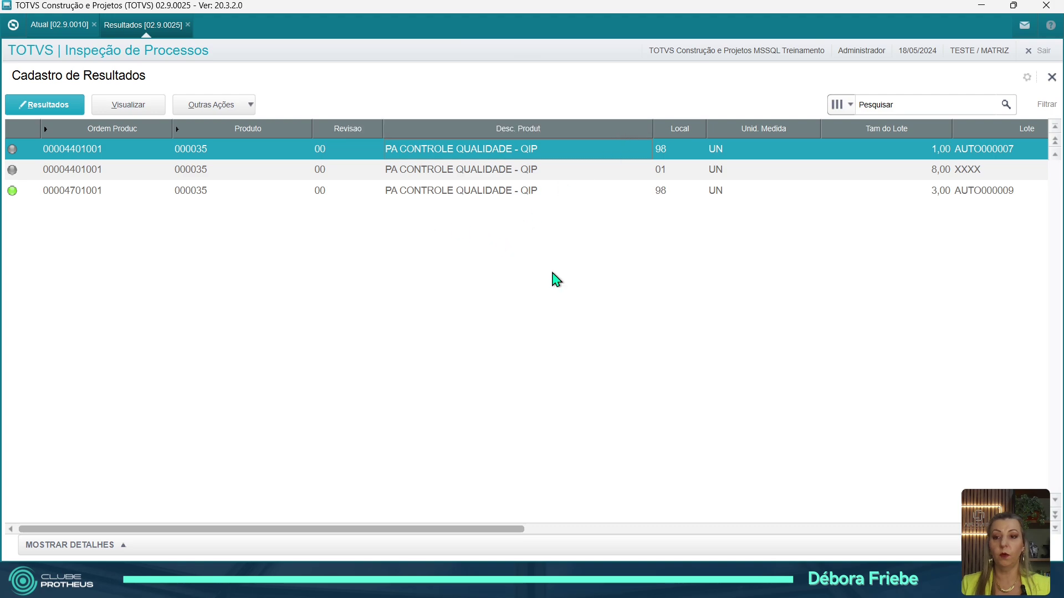
click(936, 191)
click(894, 153)
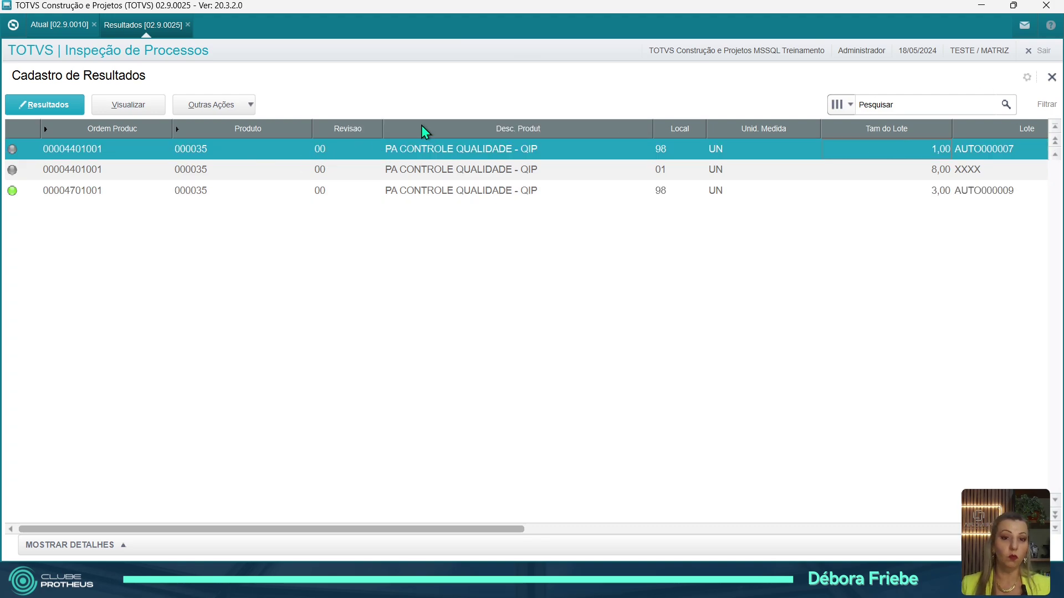
click(729, 198)
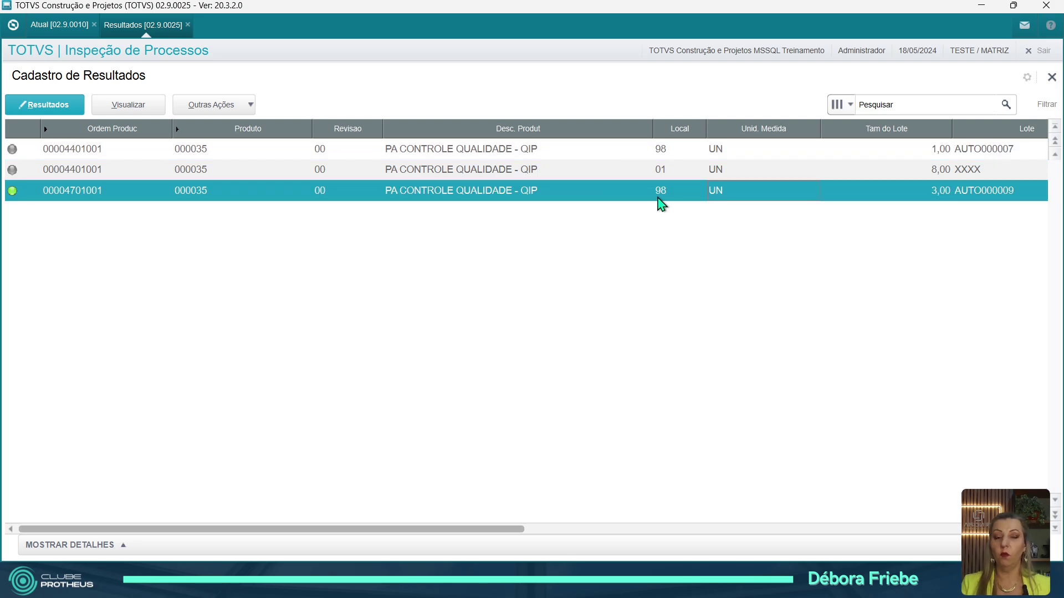
click(41, 27)
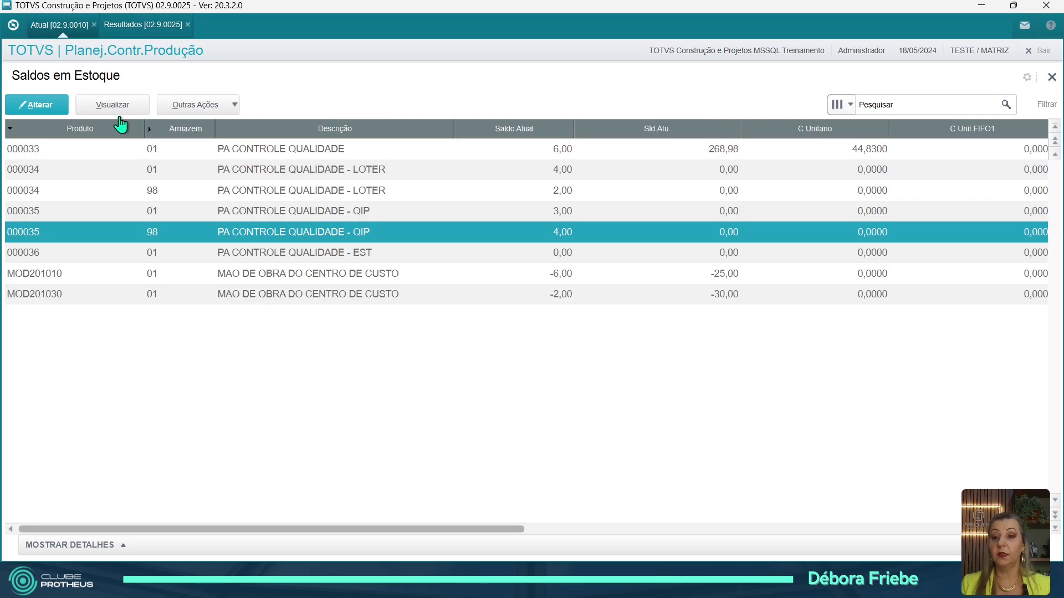
click(143, 25)
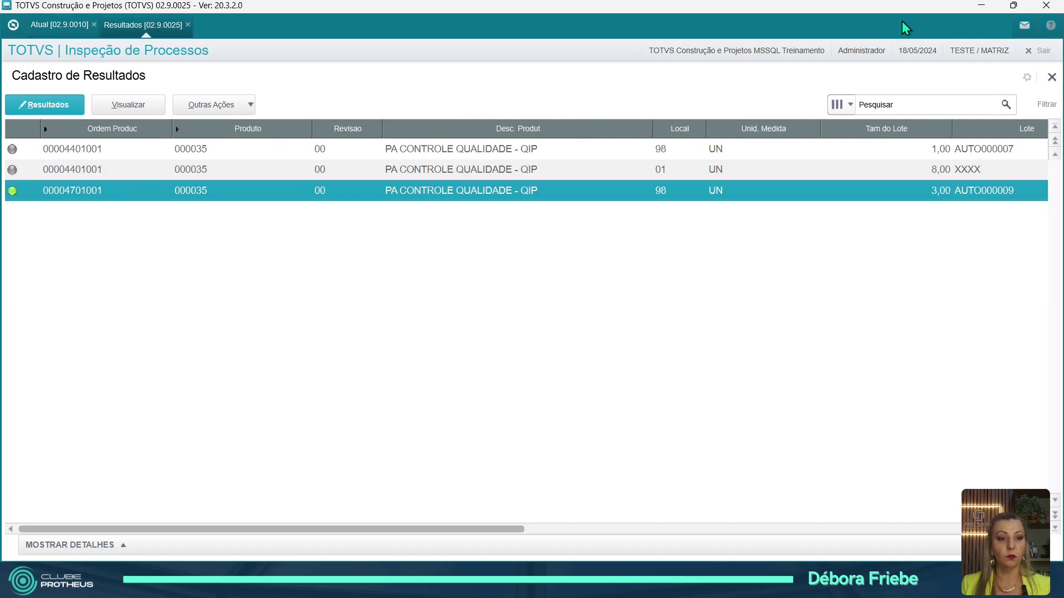
- Close the inspection results routine and switch the module back to Planej.Contr.Produção, environment 10
click(1051, 78)
click(14, 27)
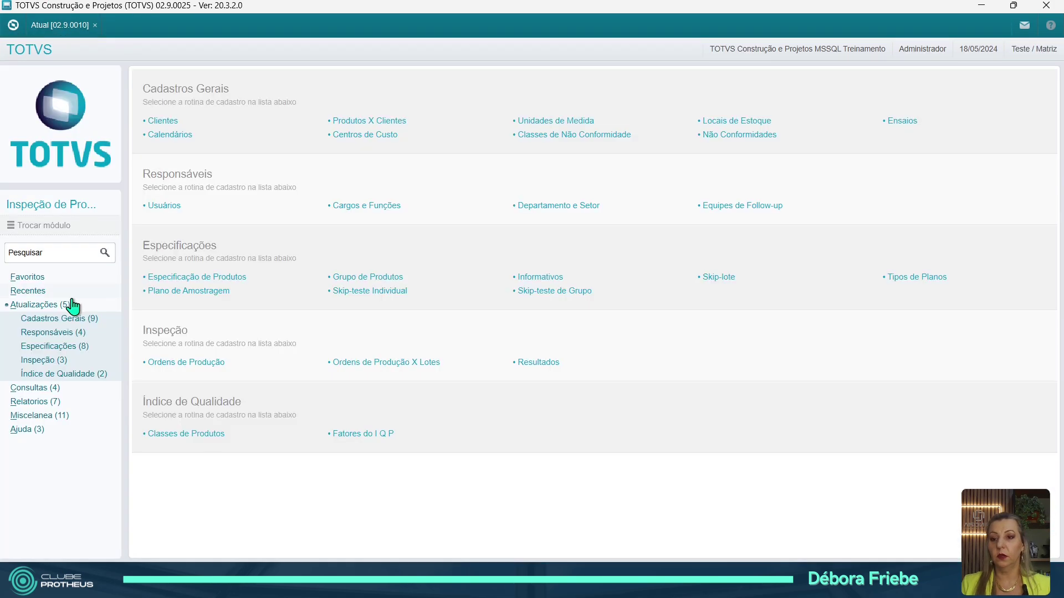
click(53, 232)
click(457, 308)
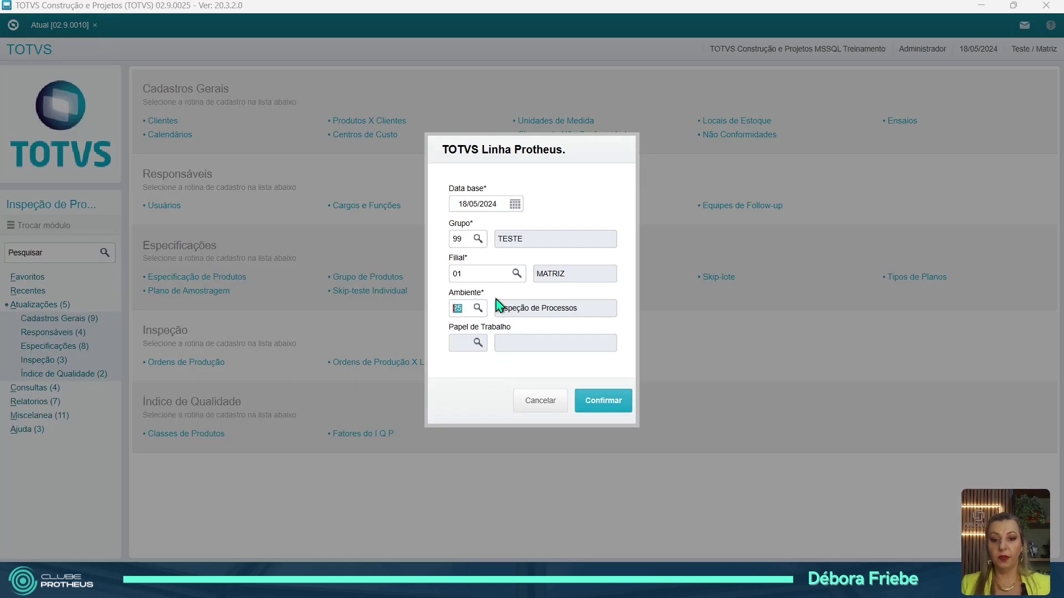
key(Return)
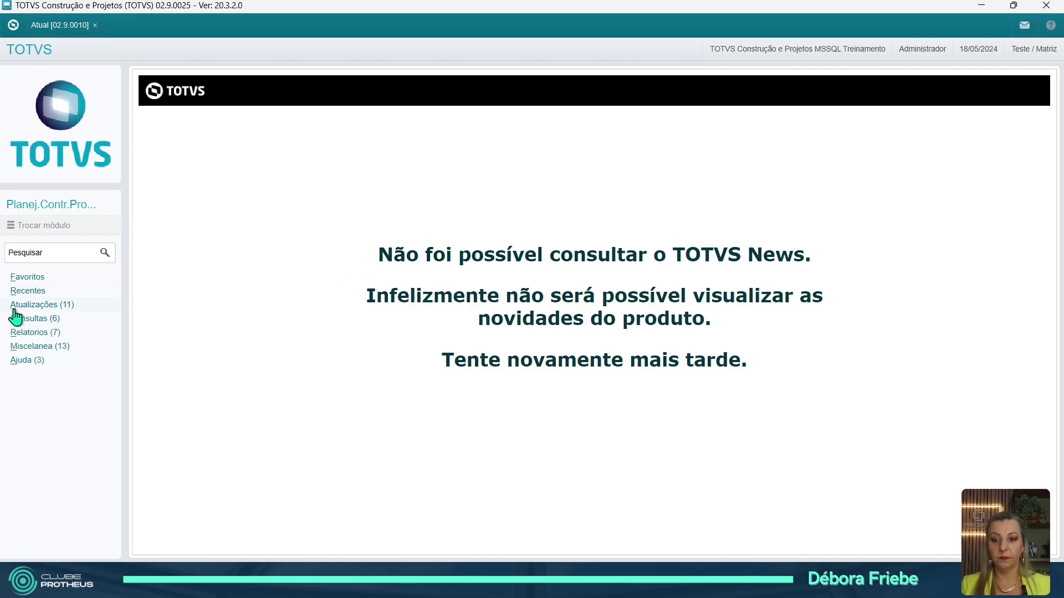
- Open the Producao Pcp Mod2 routine and start a new production entry for order 000048 of product 000035
click(32, 305)
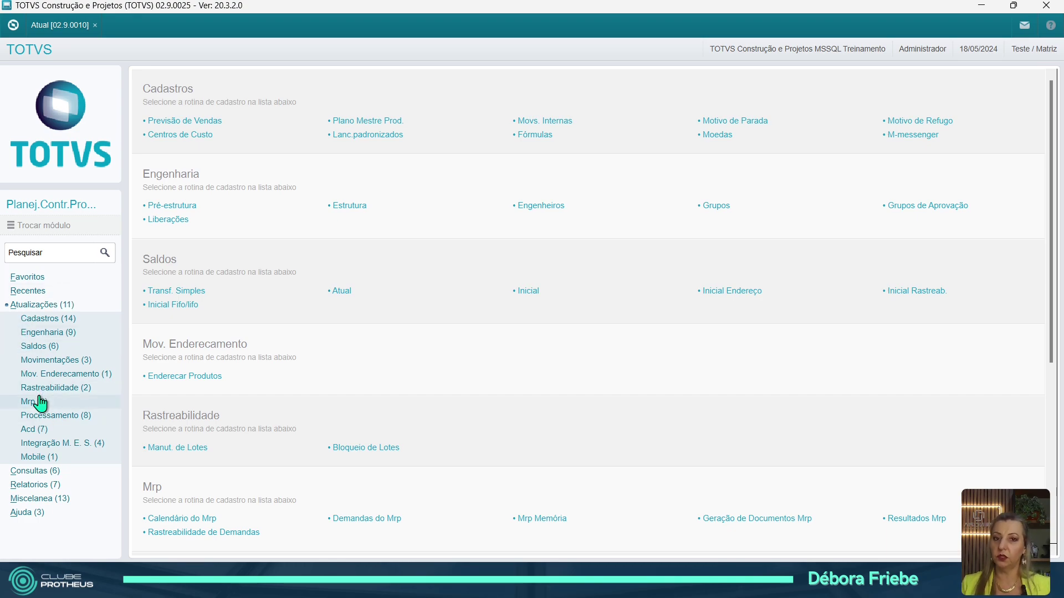
click(51, 360)
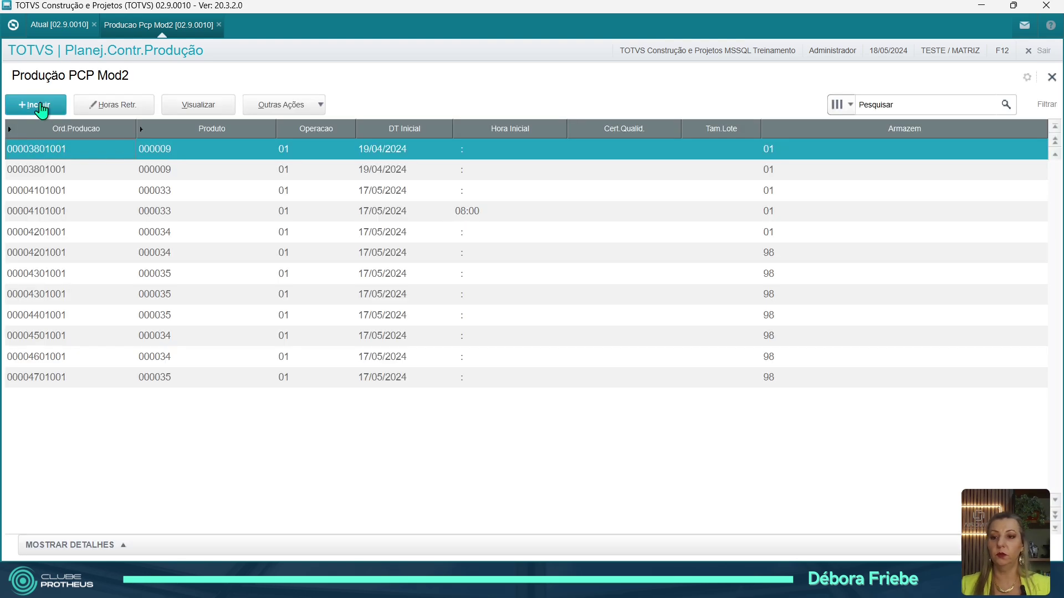
click(41, 110)
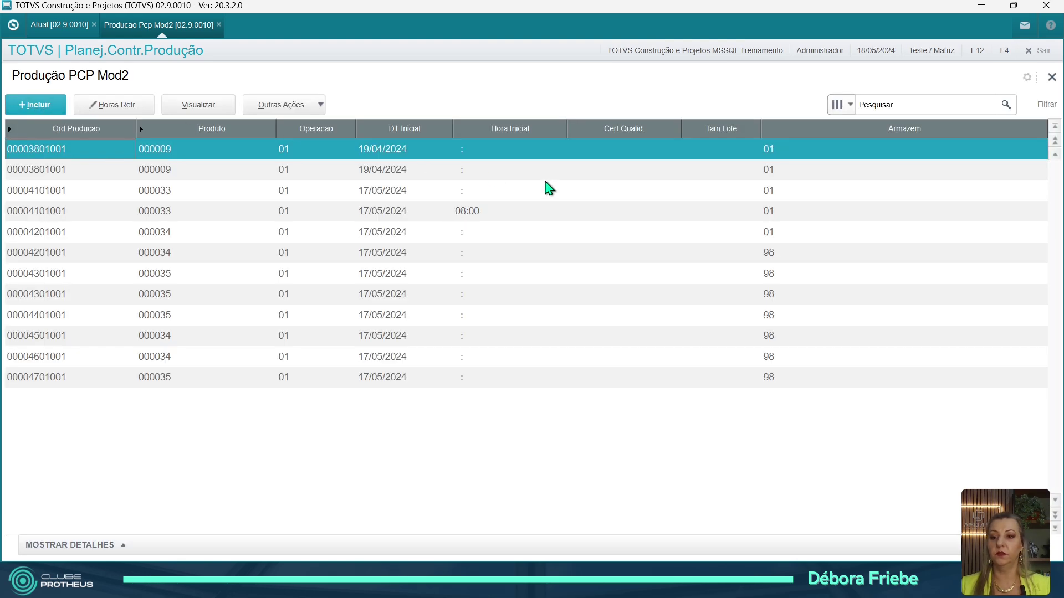
click(111, 129)
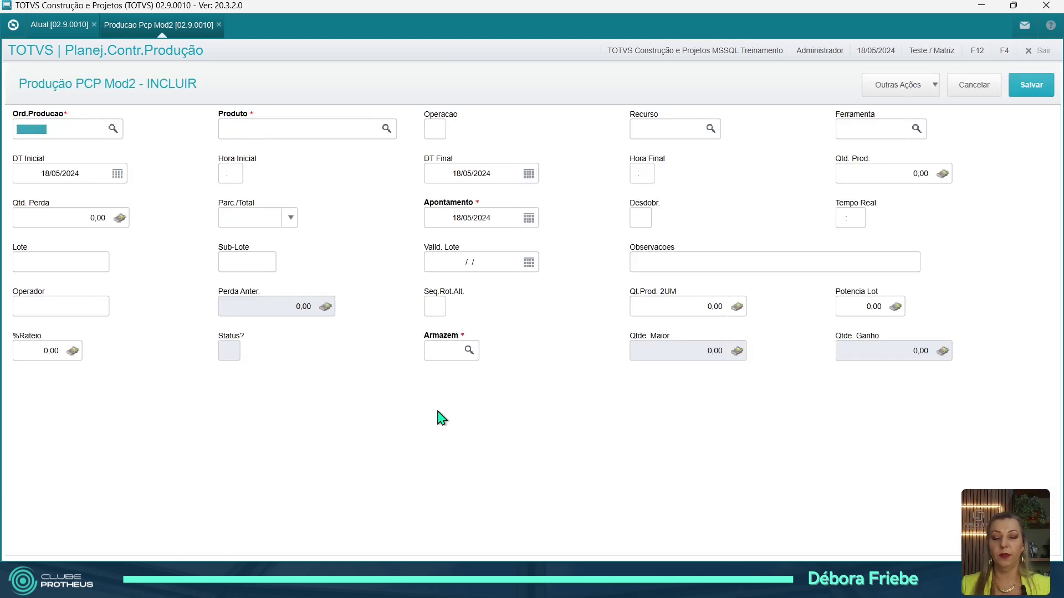
click(817, 393)
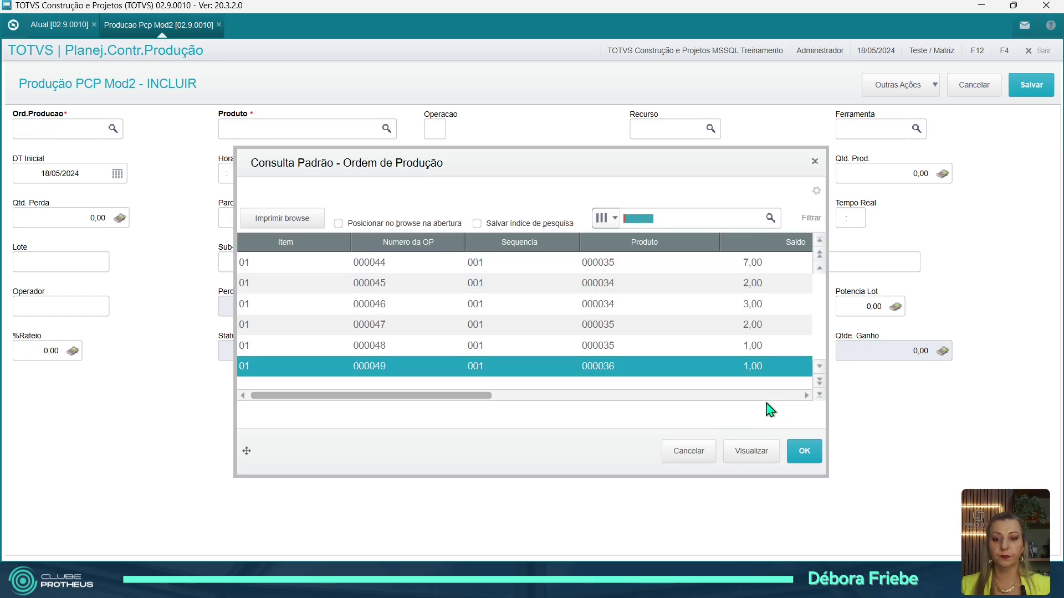
click(395, 349)
double_click(395, 349)
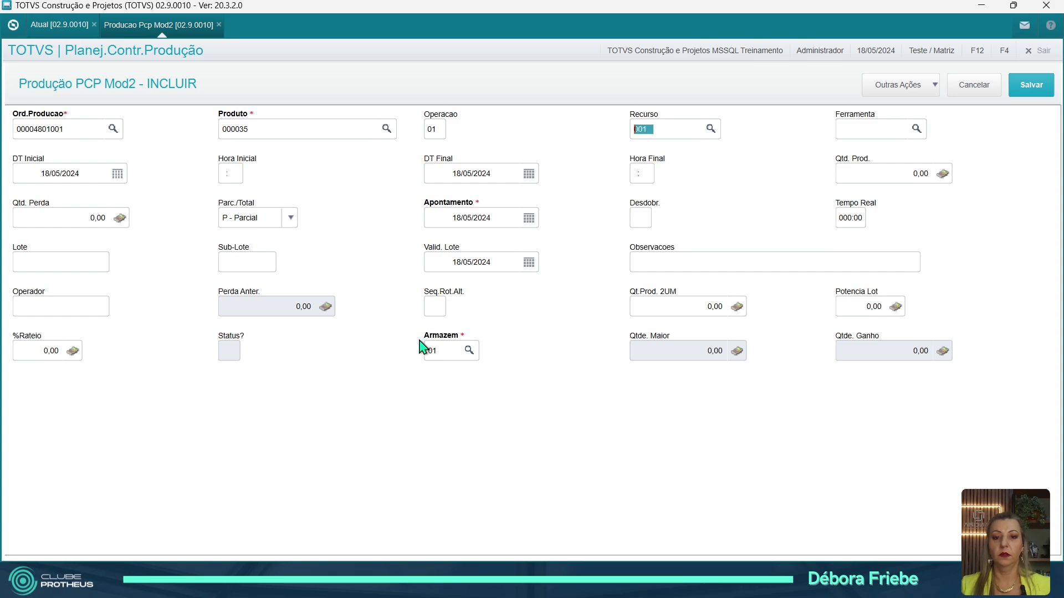
key(Tab)
key(Tab)
key(Tab)
key(Tab)
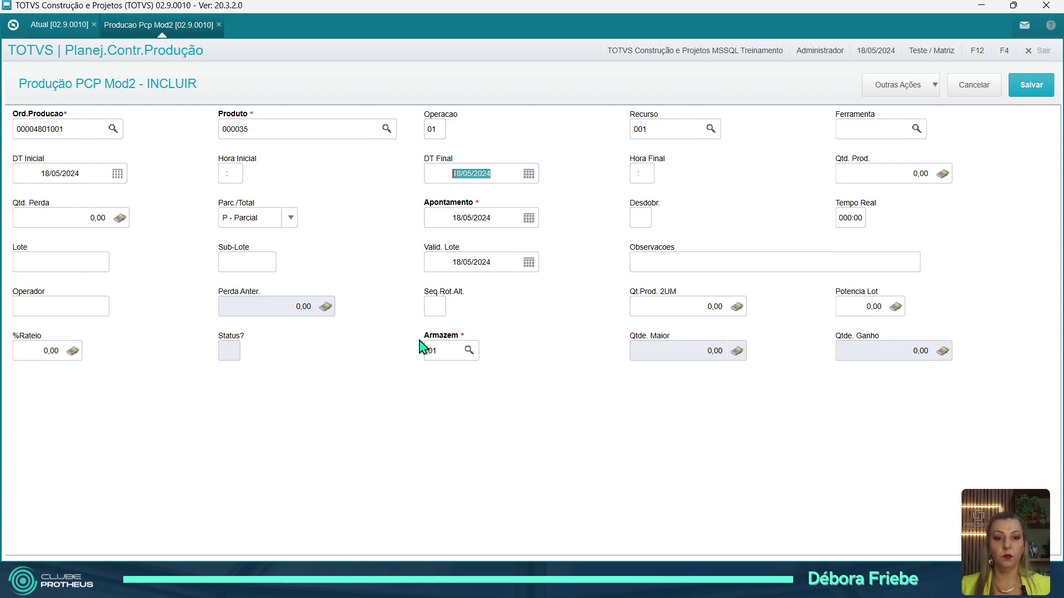
key(Tab)
key(Tab)
text(1)
key(Tab)
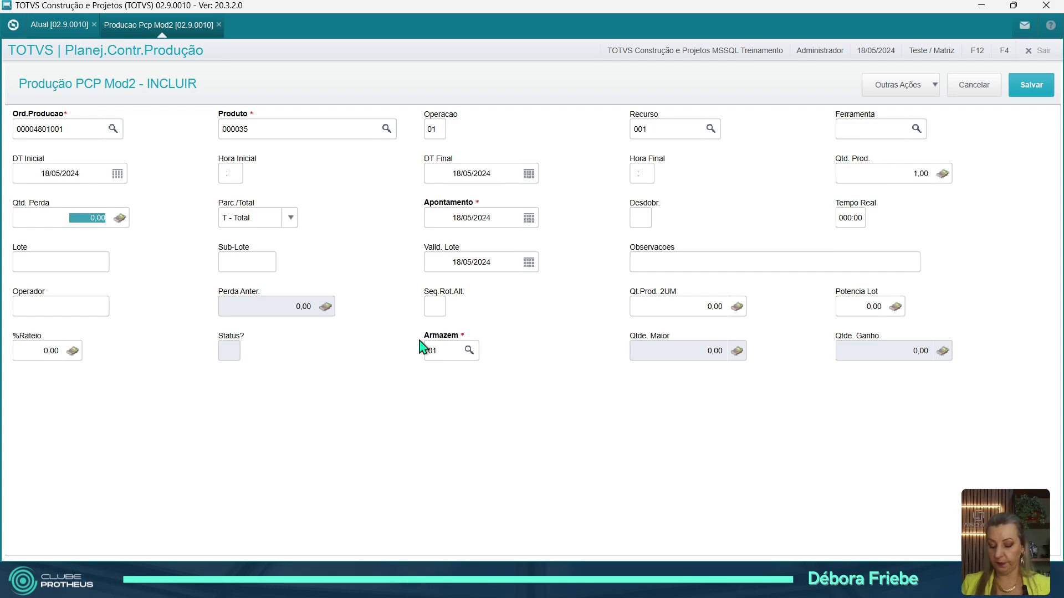
key(Escape)
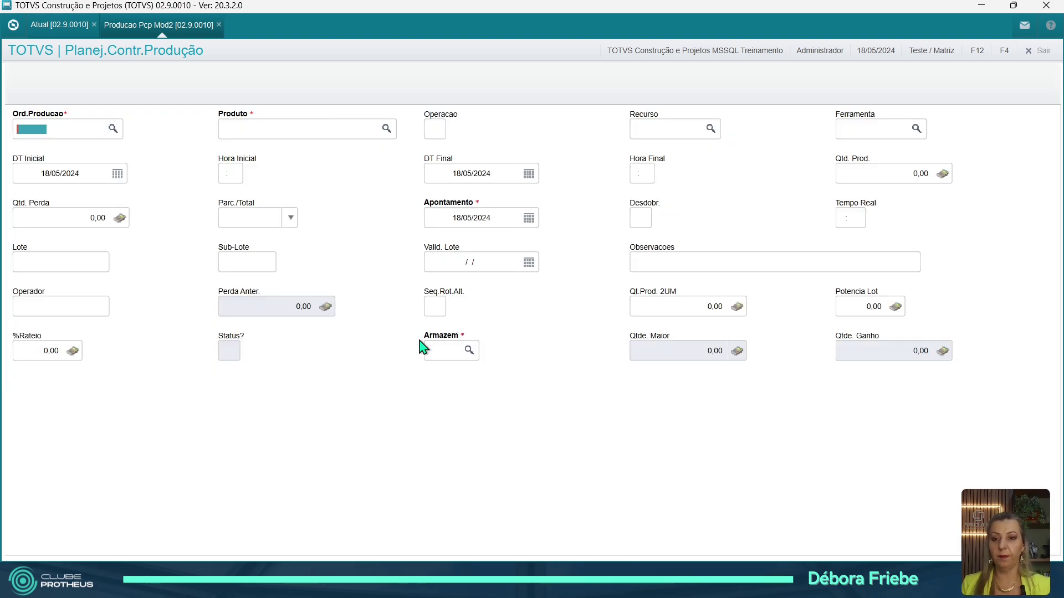
- Report and save the production of order 000049 of product 000036, and leave the following blank entry
key(F3)
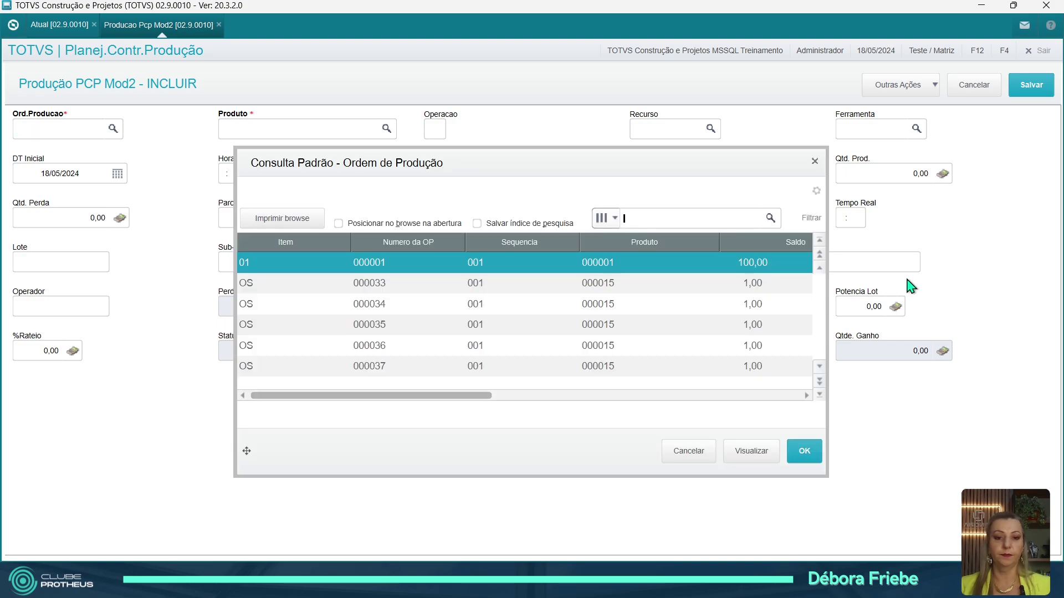
click(820, 395)
double_click(392, 367)
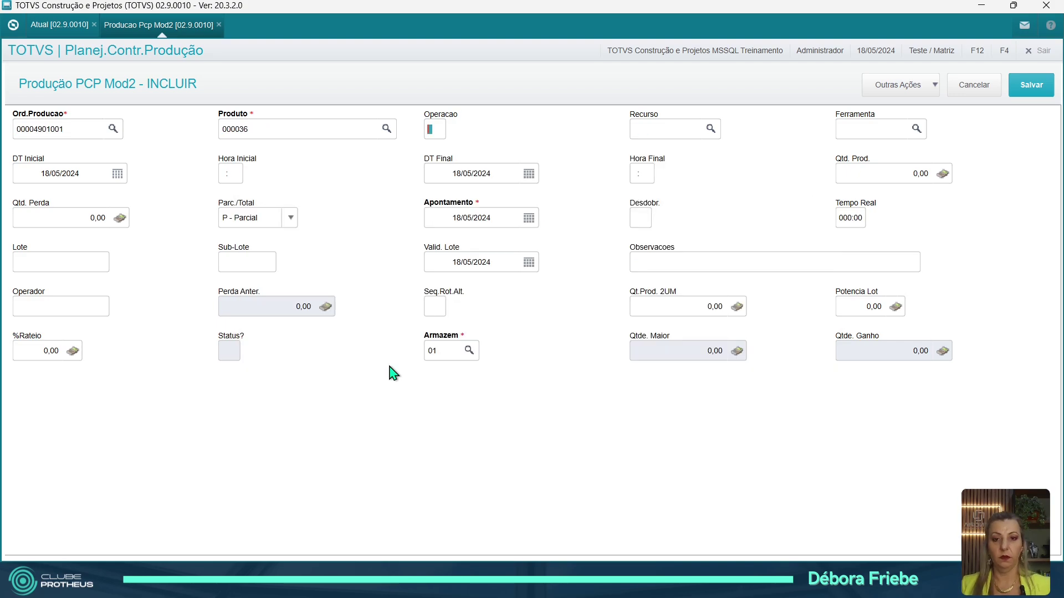
key(Tab)
key(Tab)
key(Tab)
key(Tab)
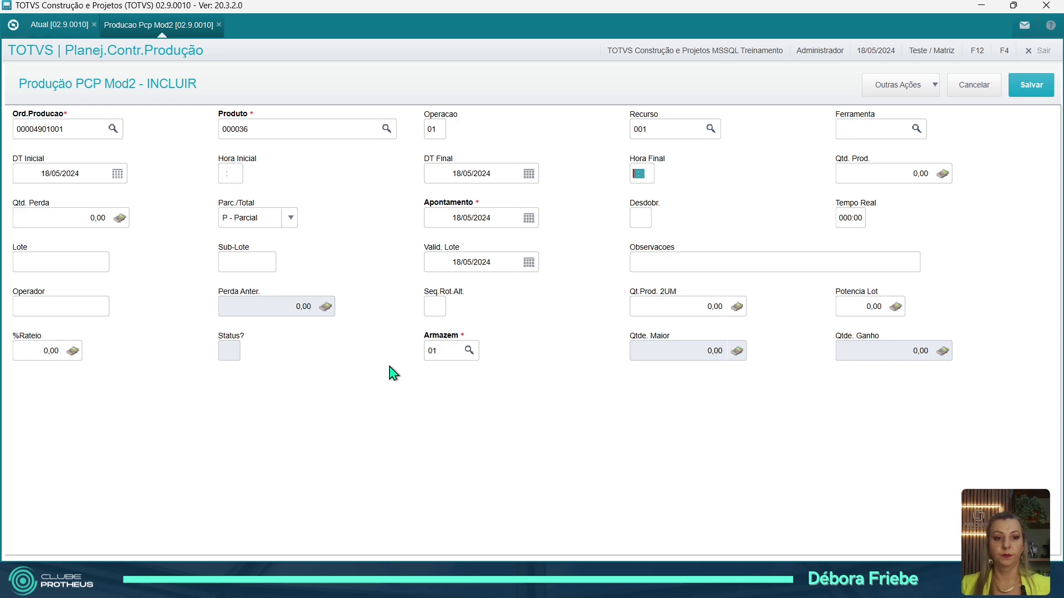
key(Tab)
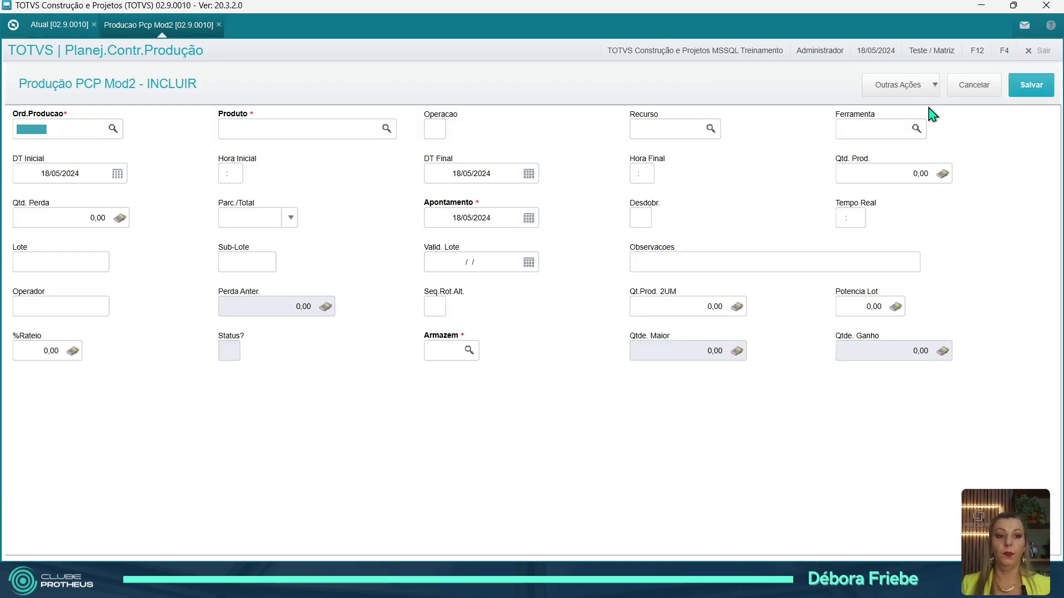
click(963, 90)
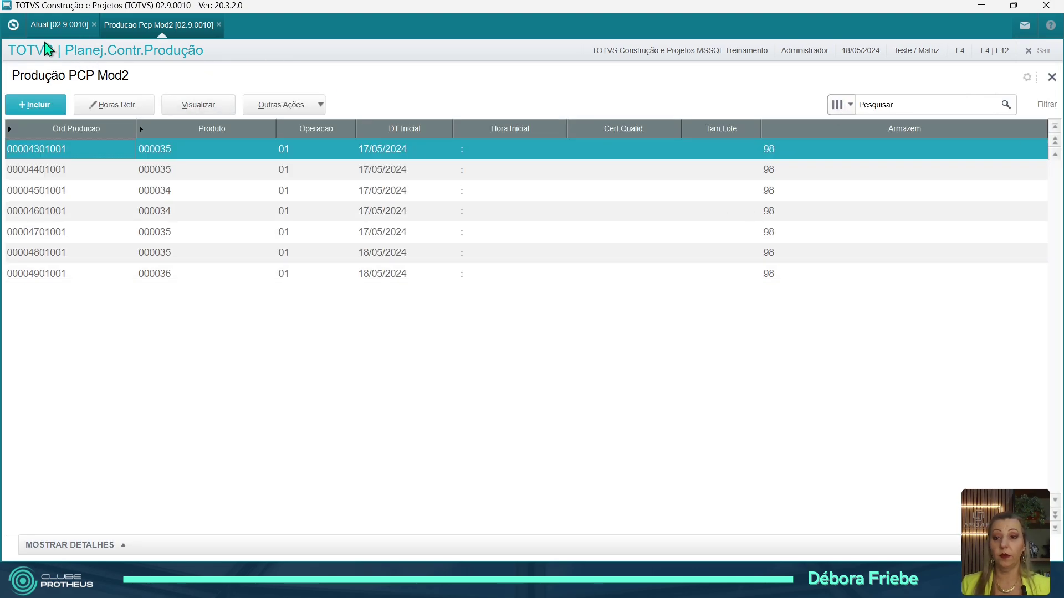
- Check the current stock balances of products 000035 and 000036 in warehouses 01 and 98
click(53, 25)
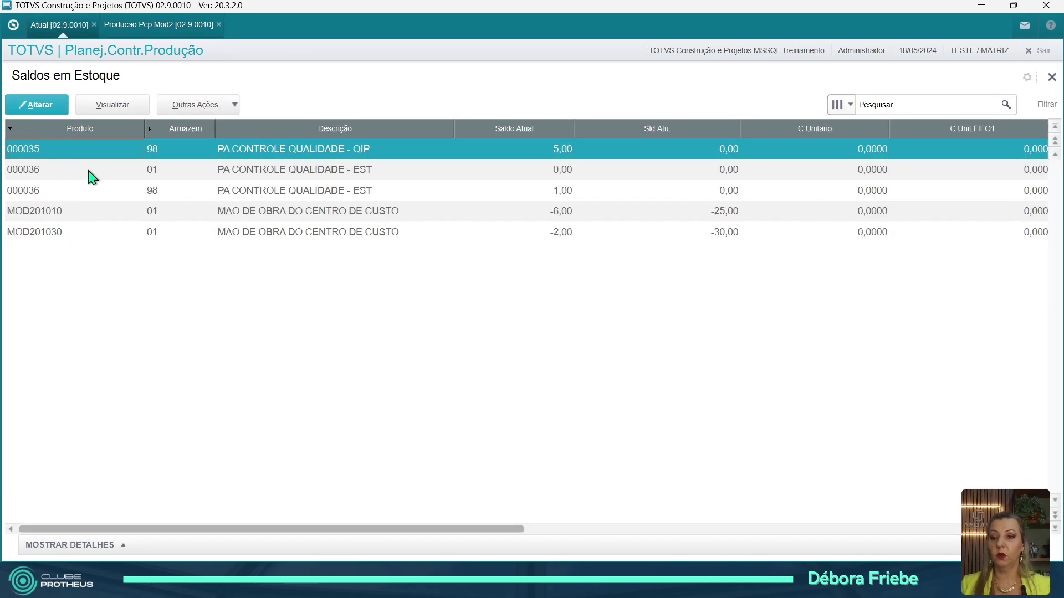
click(112, 175)
click(570, 201)
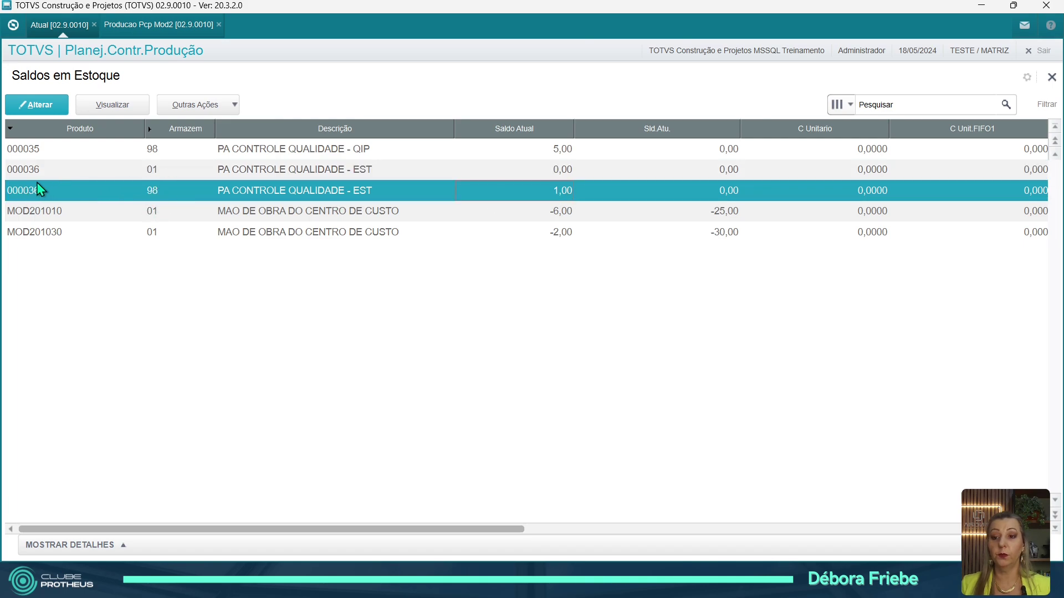
scroll(242, 152, up, 3)
click(549, 216)
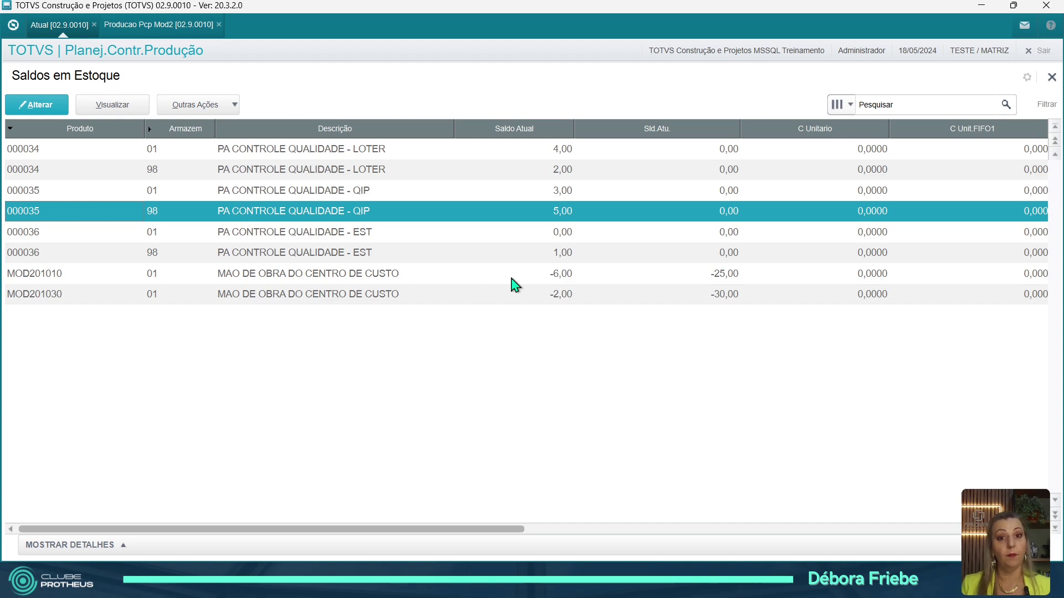
click(147, 253)
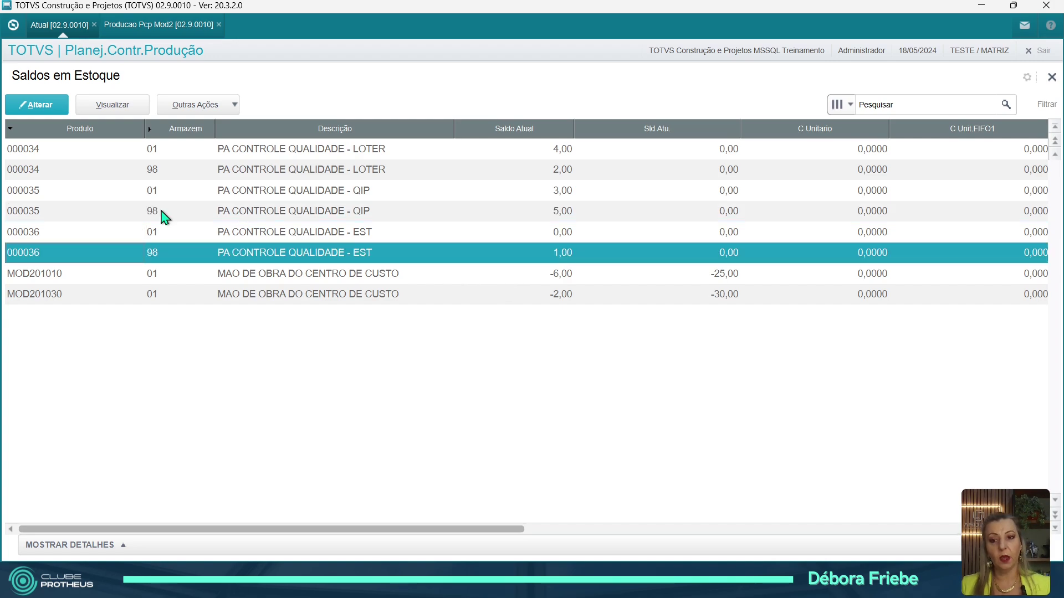
click(163, 213)
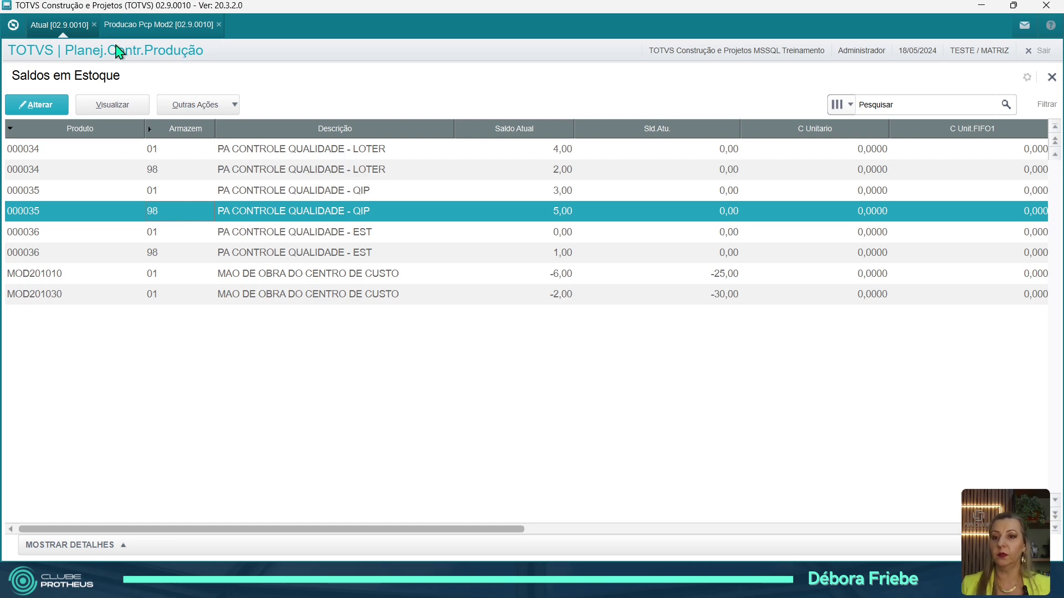
- Close the Produção PCP Mod2 routine and switch the module to environment 25
click(157, 24)
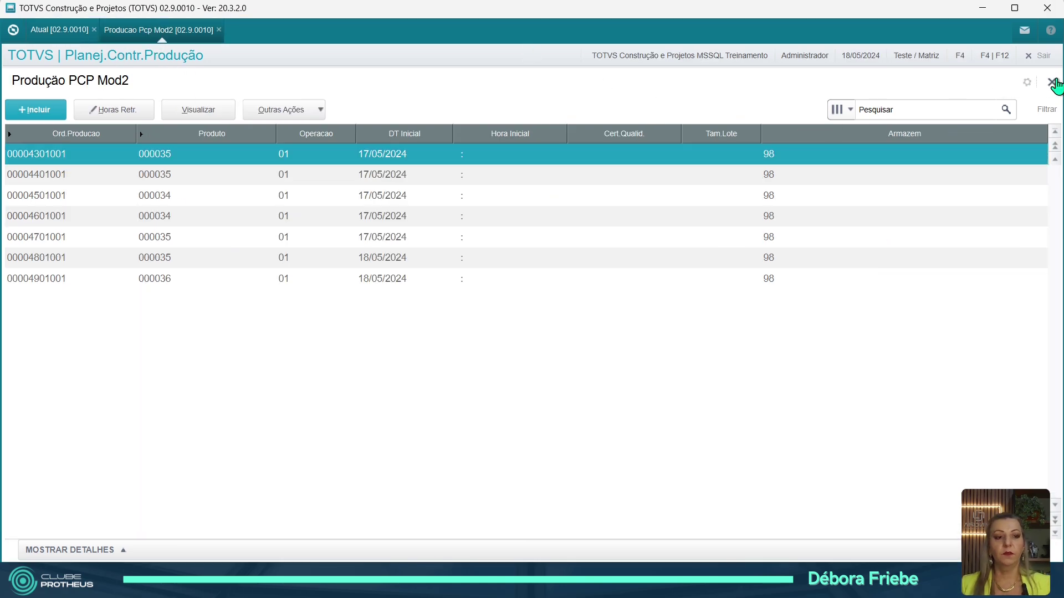
click(1051, 82)
click(12, 31)
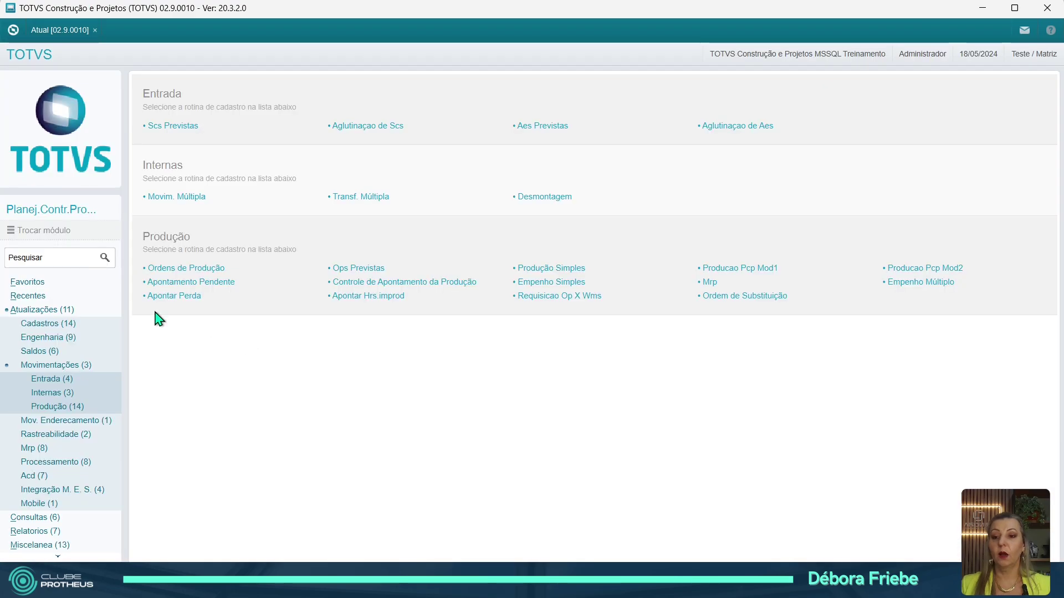
click(45, 229)
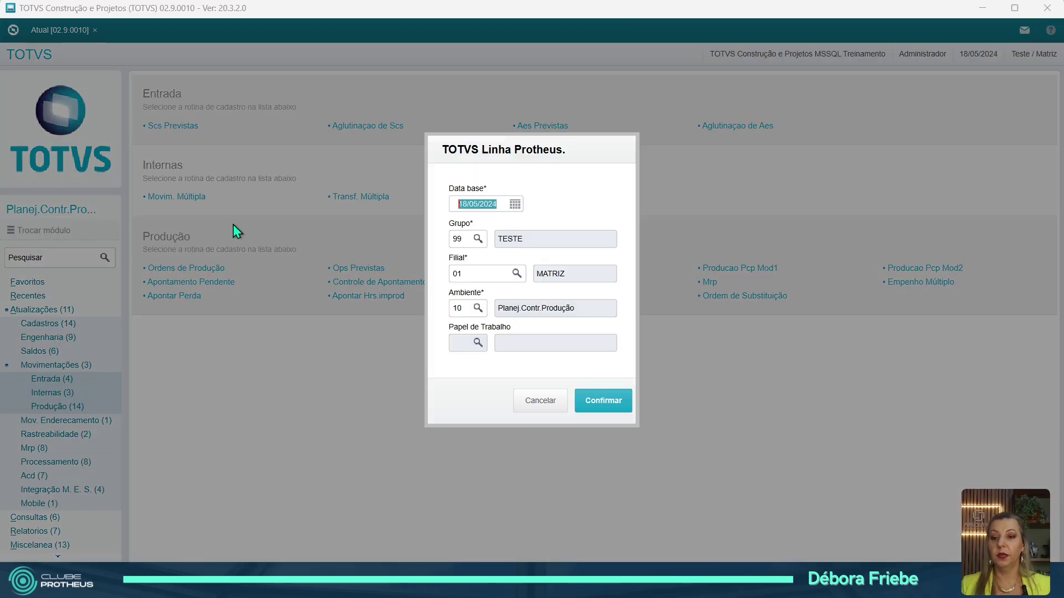
click(468, 308)
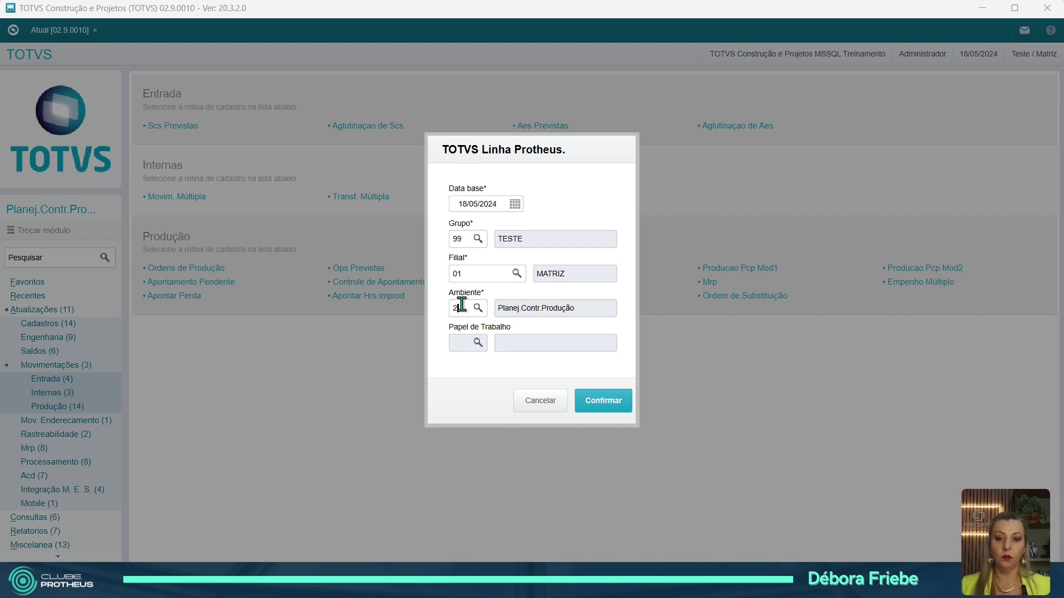
text(25)
key(Return)
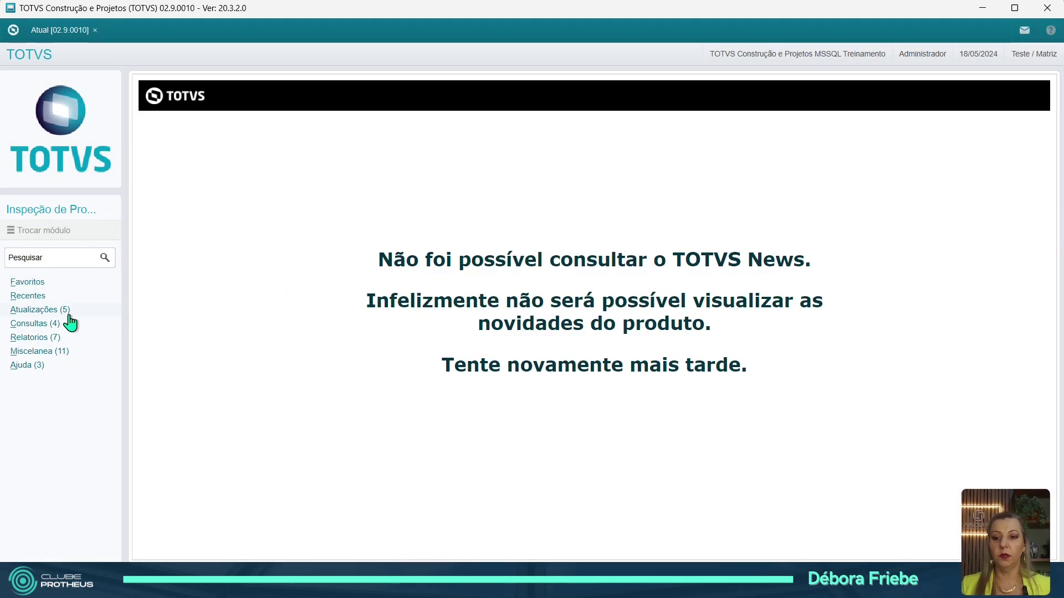
click(65, 311)
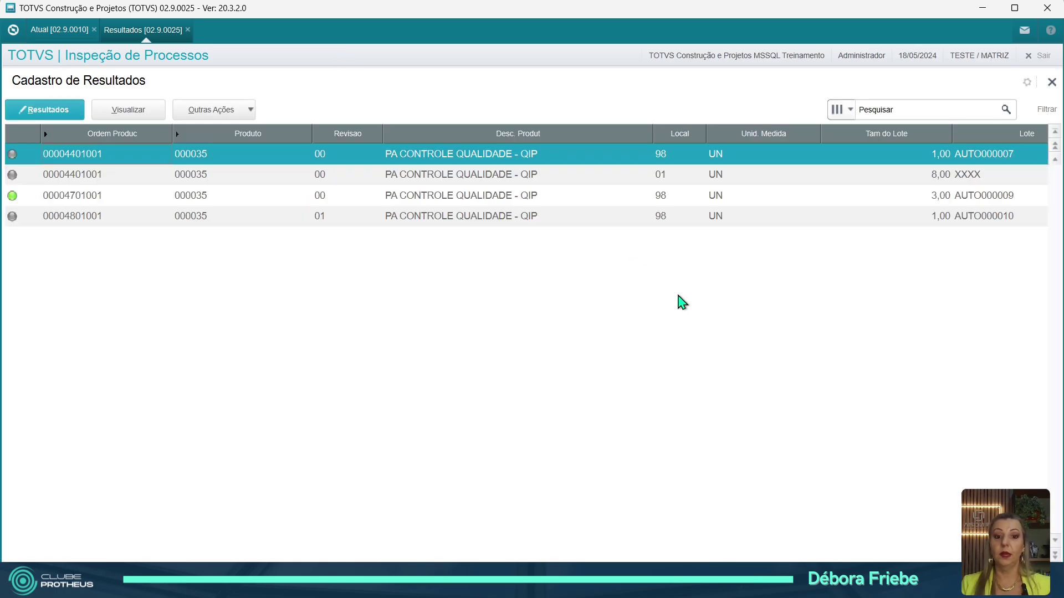
click(150, 217)
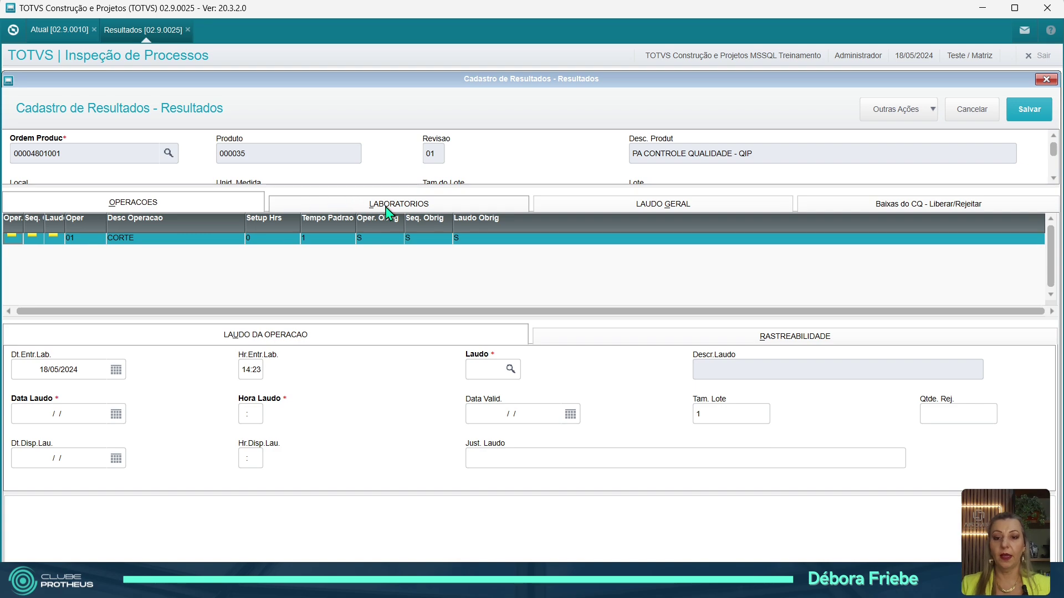
click(421, 205)
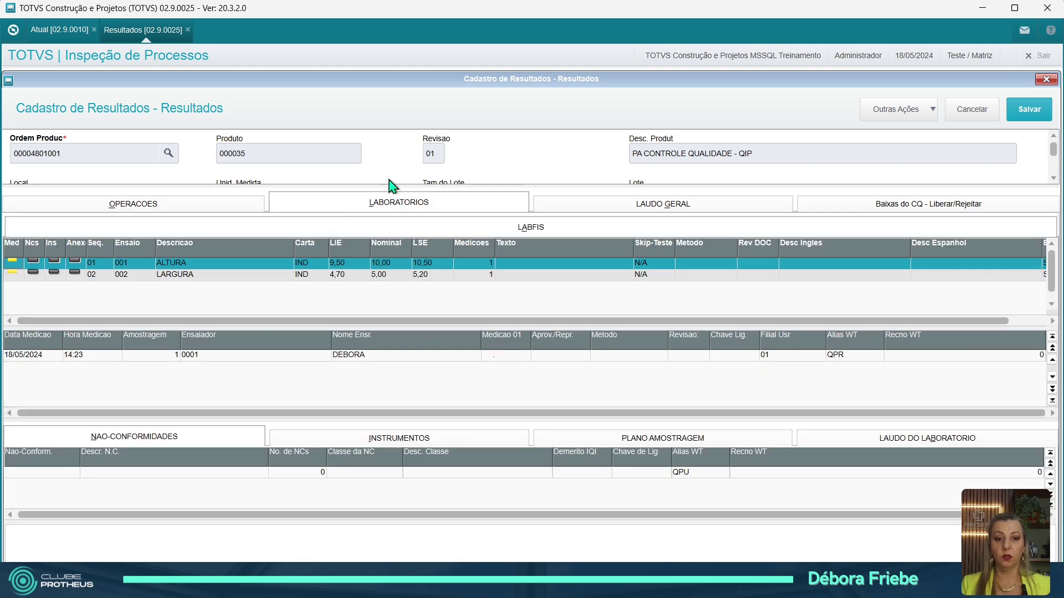
click(510, 359)
double_click(509, 360)
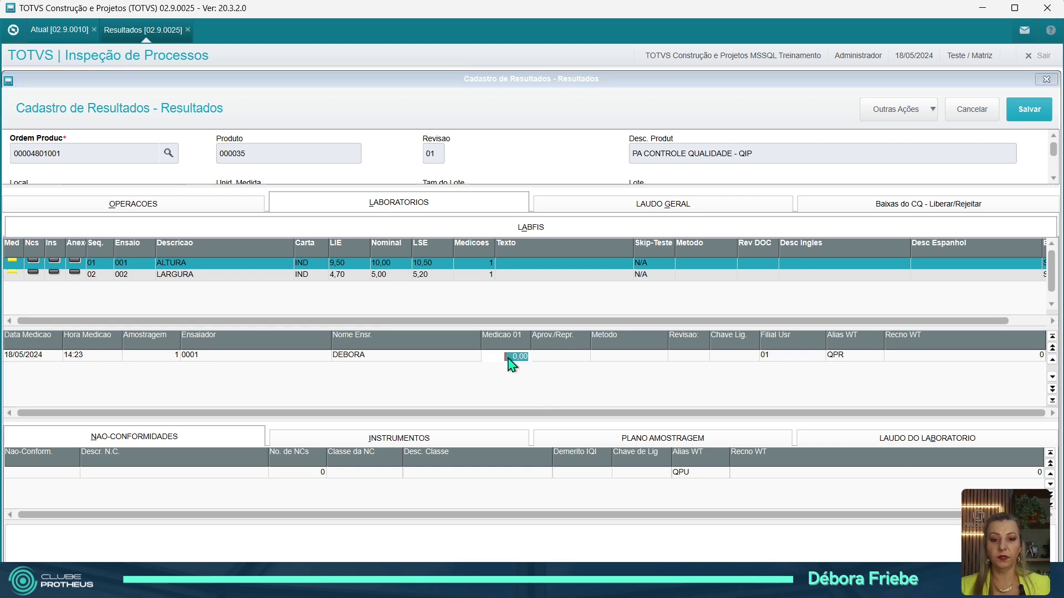
text(10)
key(Return)
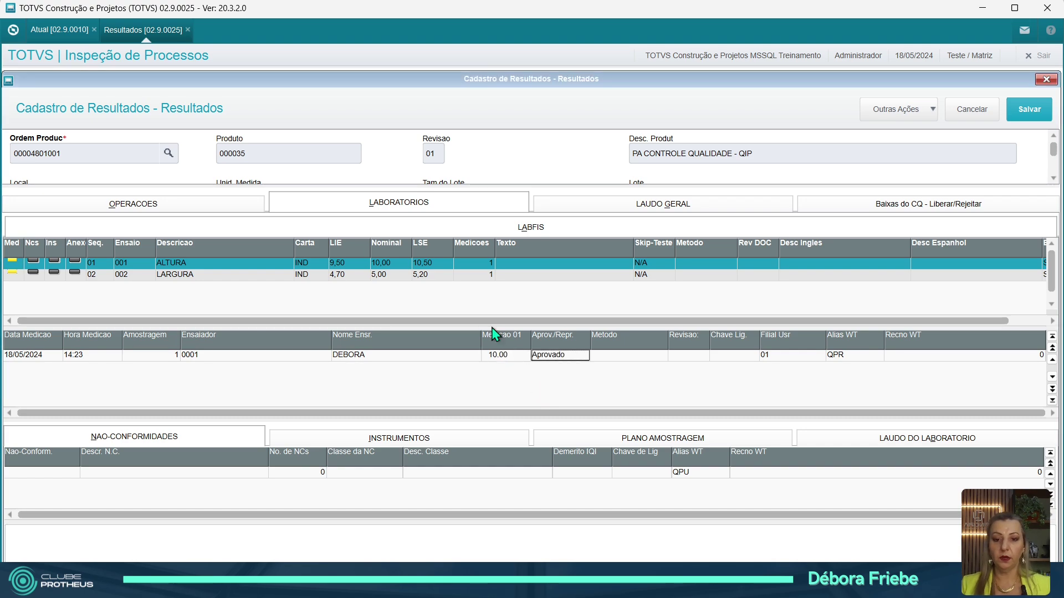
click(458, 275)
double_click(517, 360)
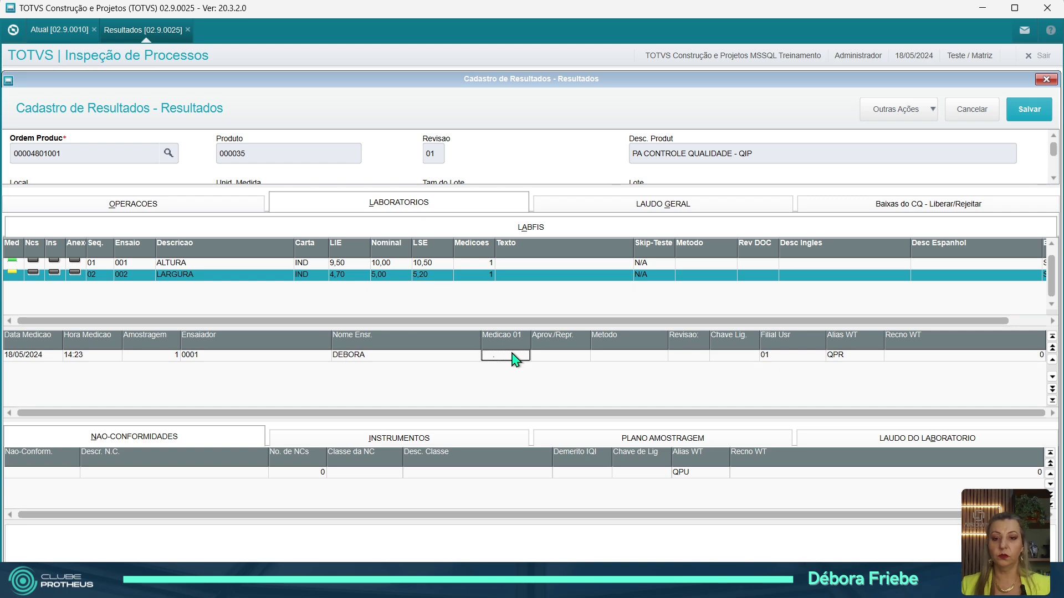
text(5)
key(Return)
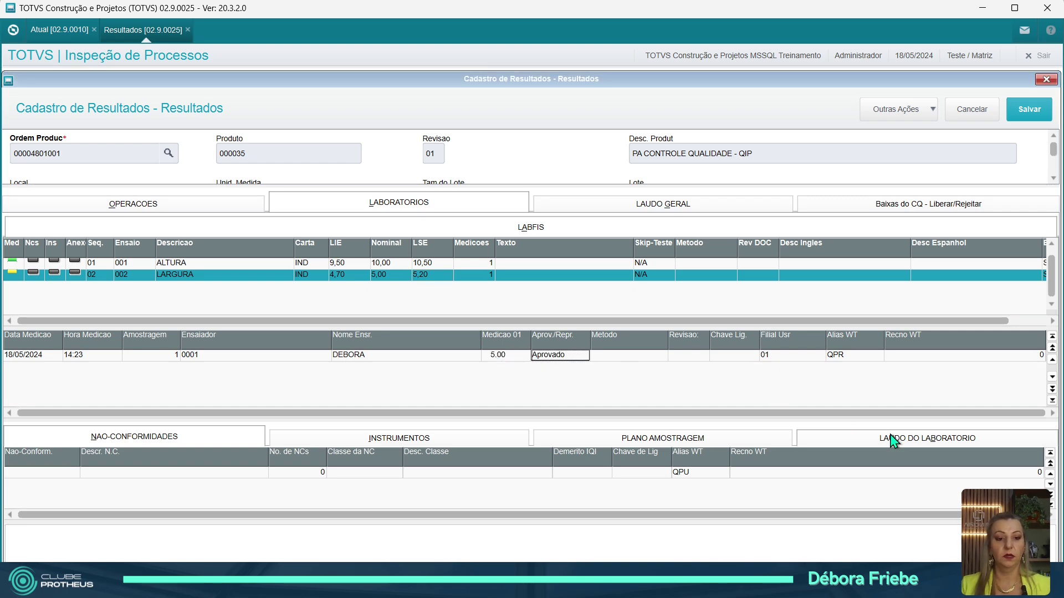
- Set the laboratory report verdict to A (approved without restrictions)
click(909, 437)
click(453, 470)
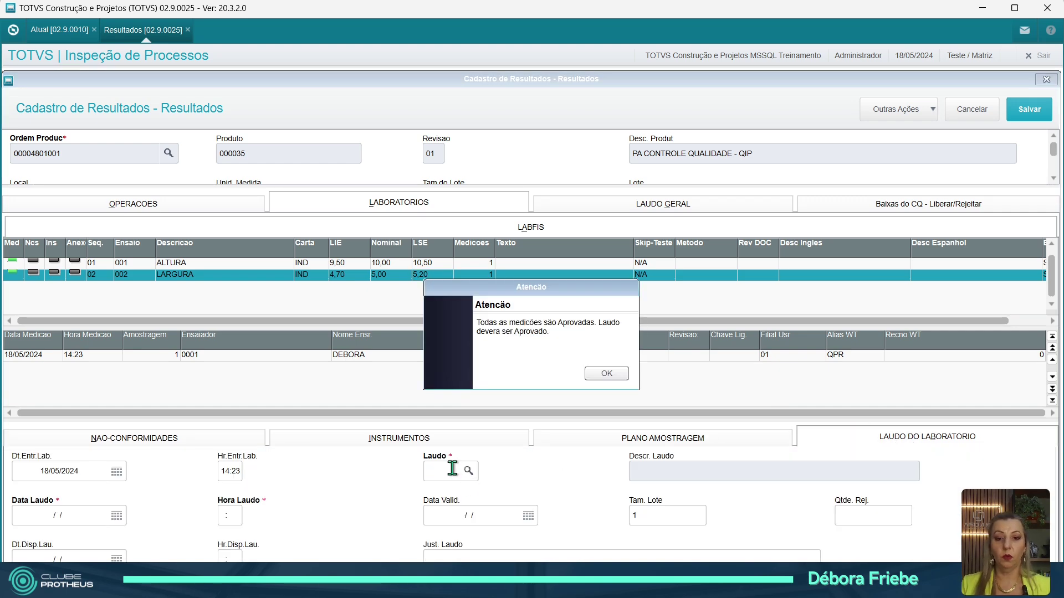
click(606, 374)
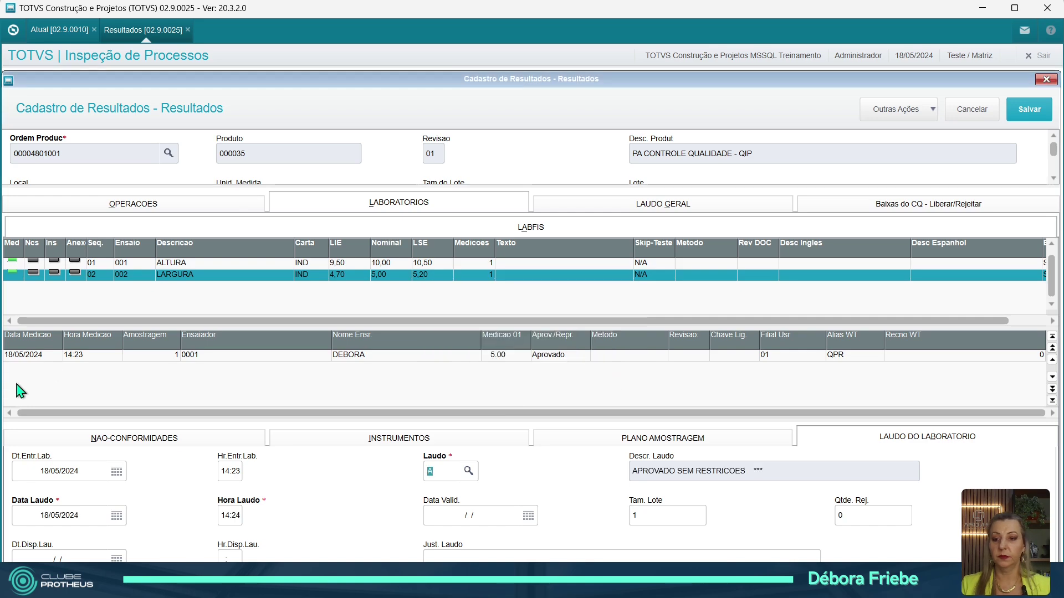
- Set the report verdict of operation 01 CORTE to A (approved without restrictions)
click(156, 204)
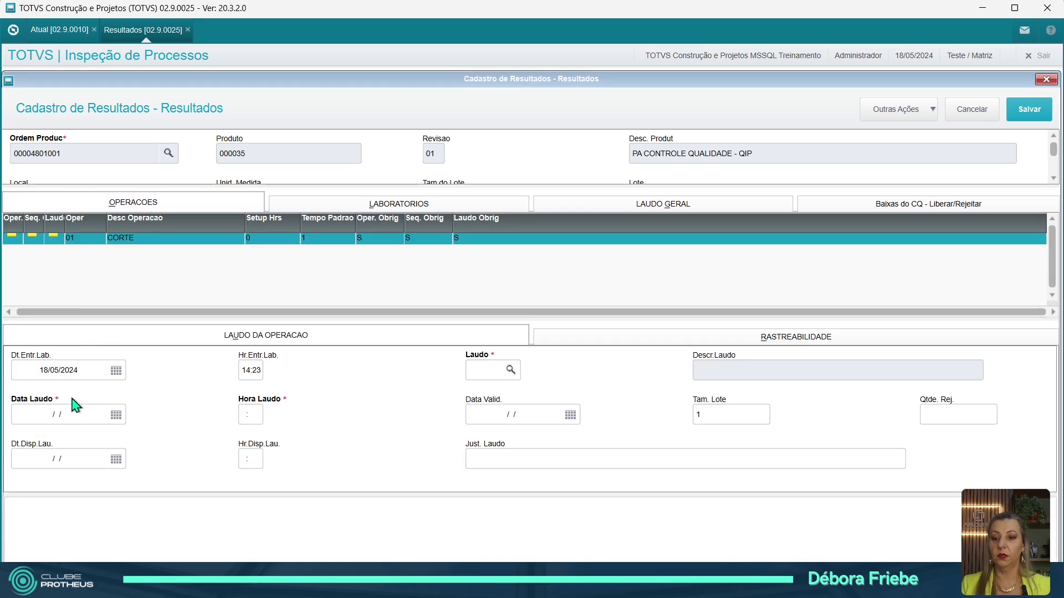
click(516, 375)
text(A)
key(Tab)
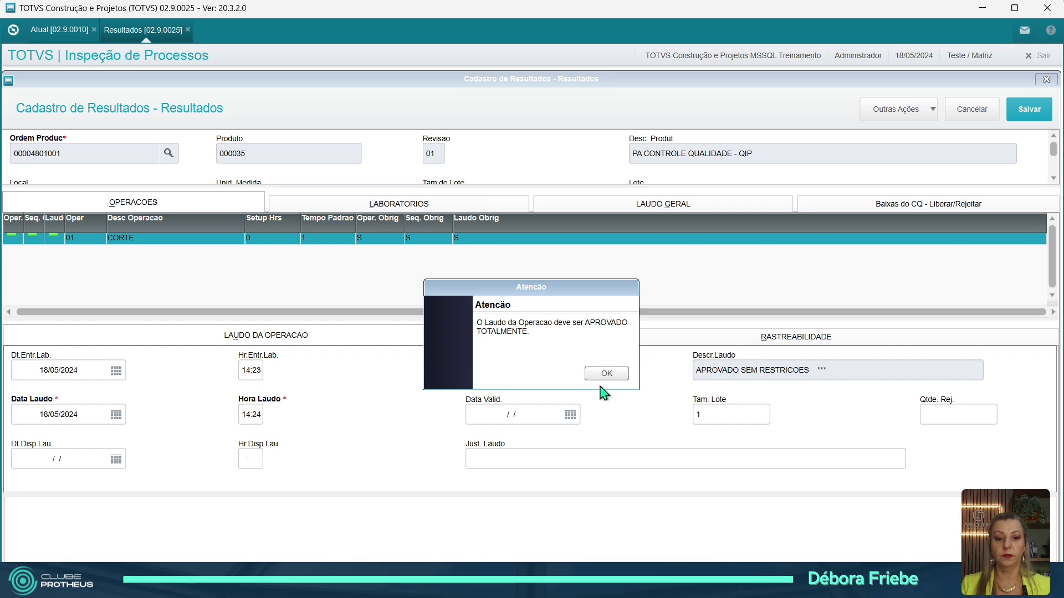
click(607, 375)
click(679, 206)
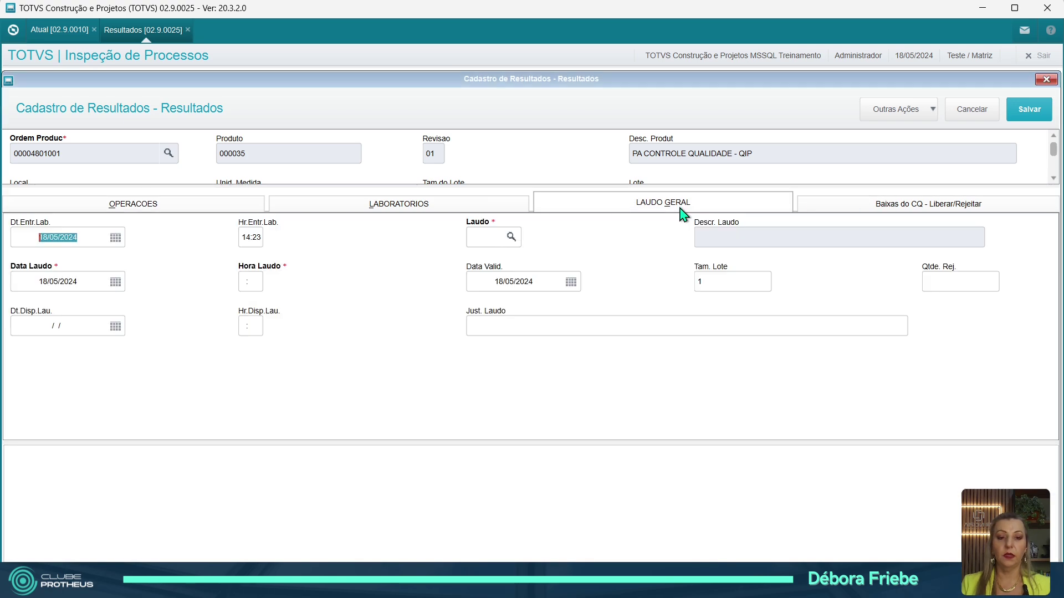
click(936, 210)
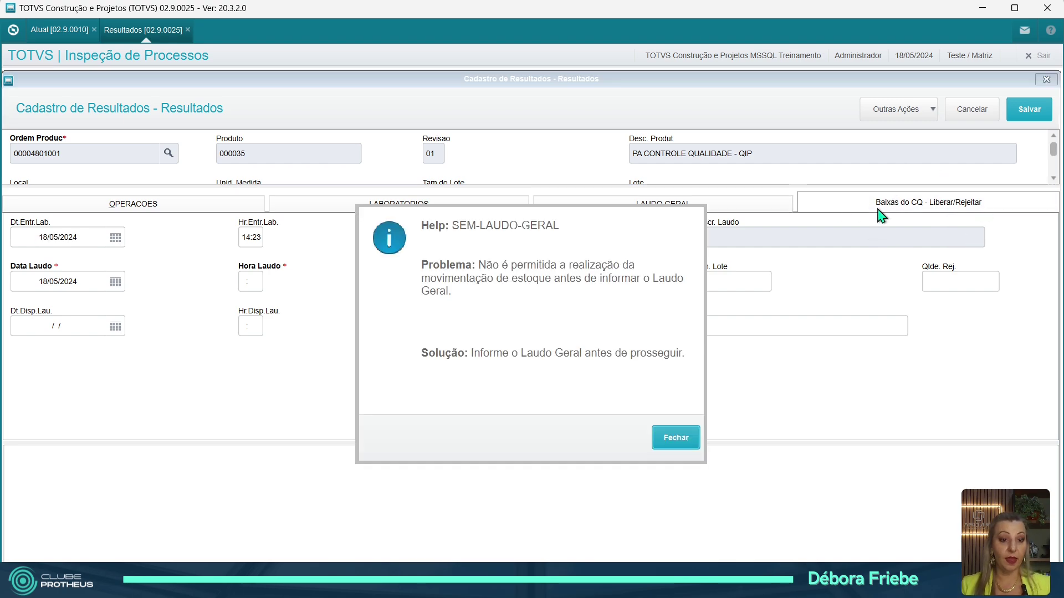
click(686, 436)
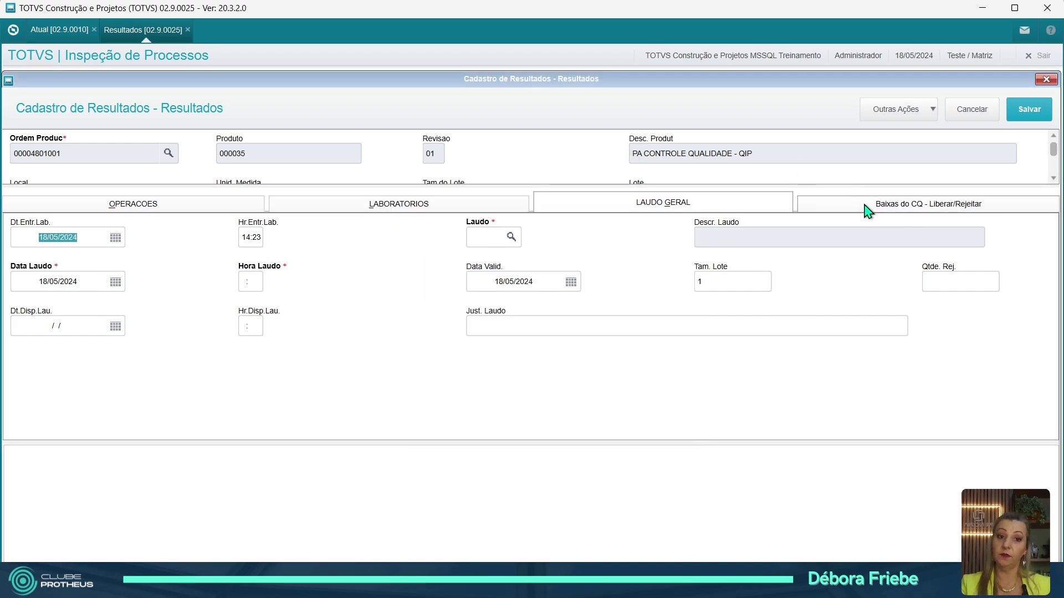
click(483, 240)
click(608, 373)
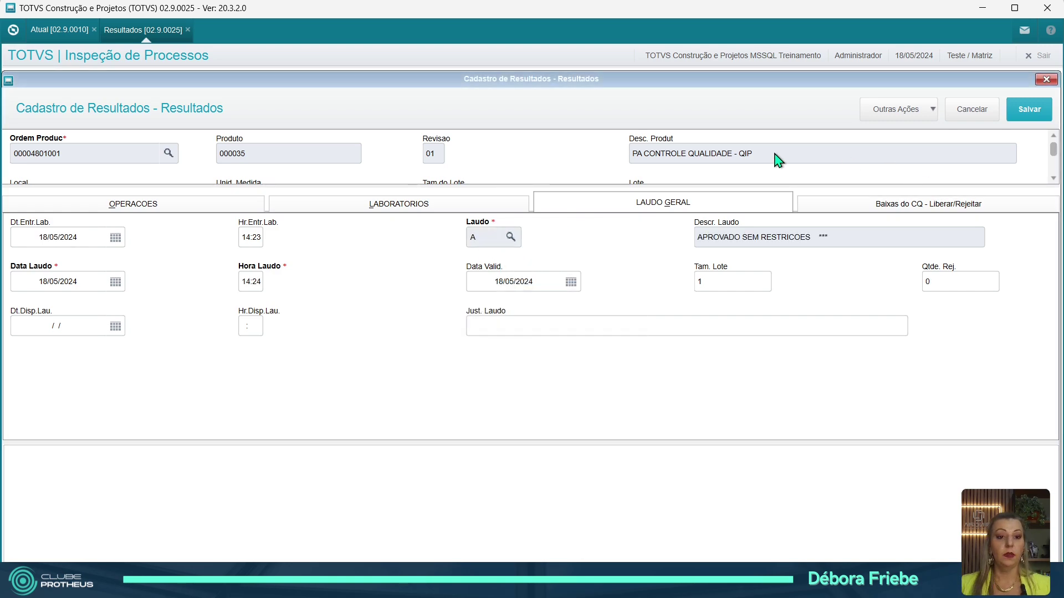
- Add a type 1 (LIBERADO) release line with a quantity of 1 to the order's CQ write-offs
click(894, 206)
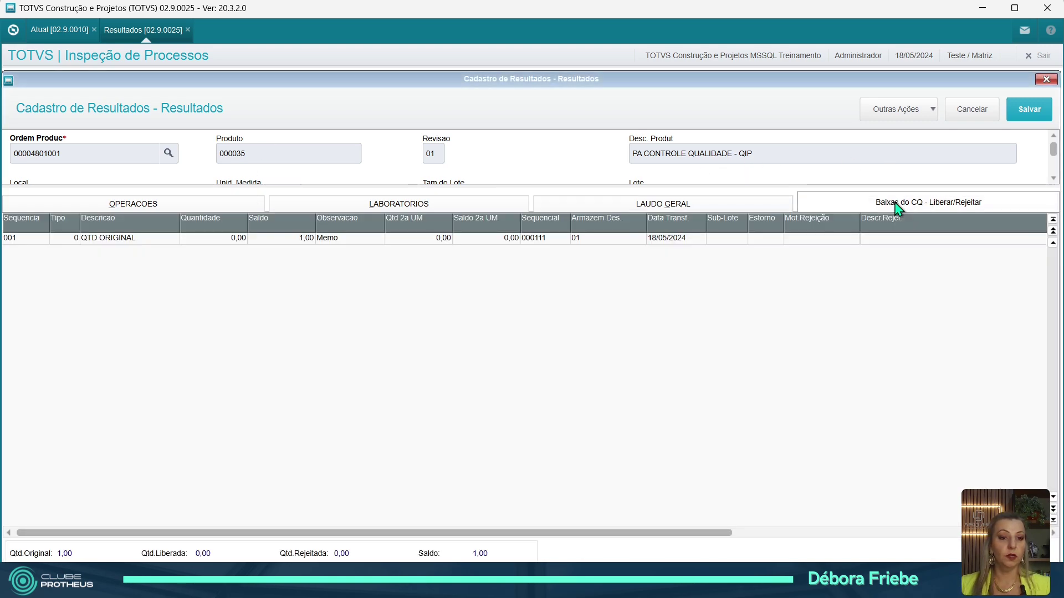
click(195, 242)
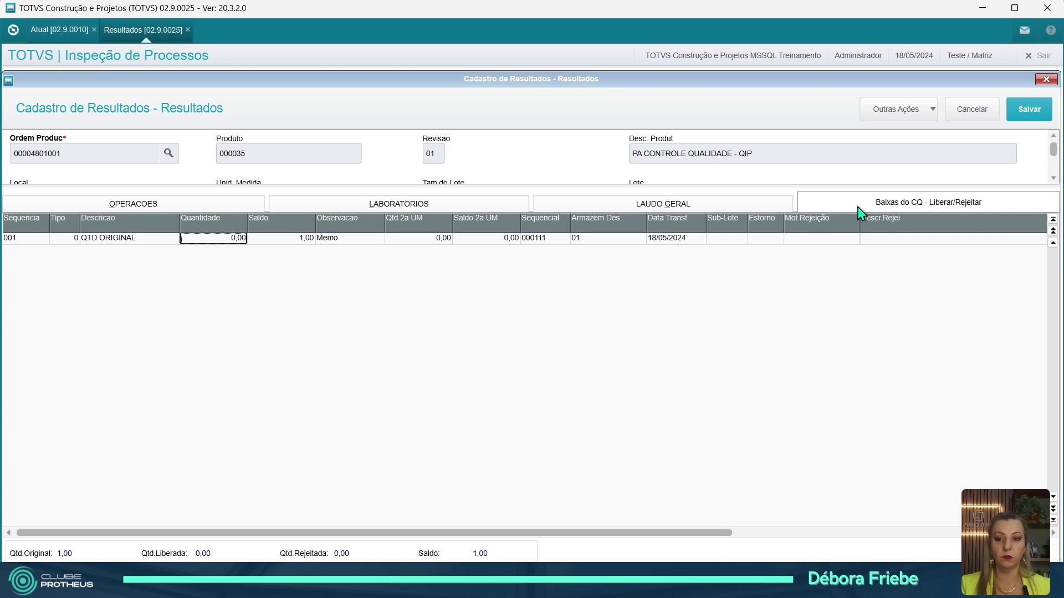
key(Down)
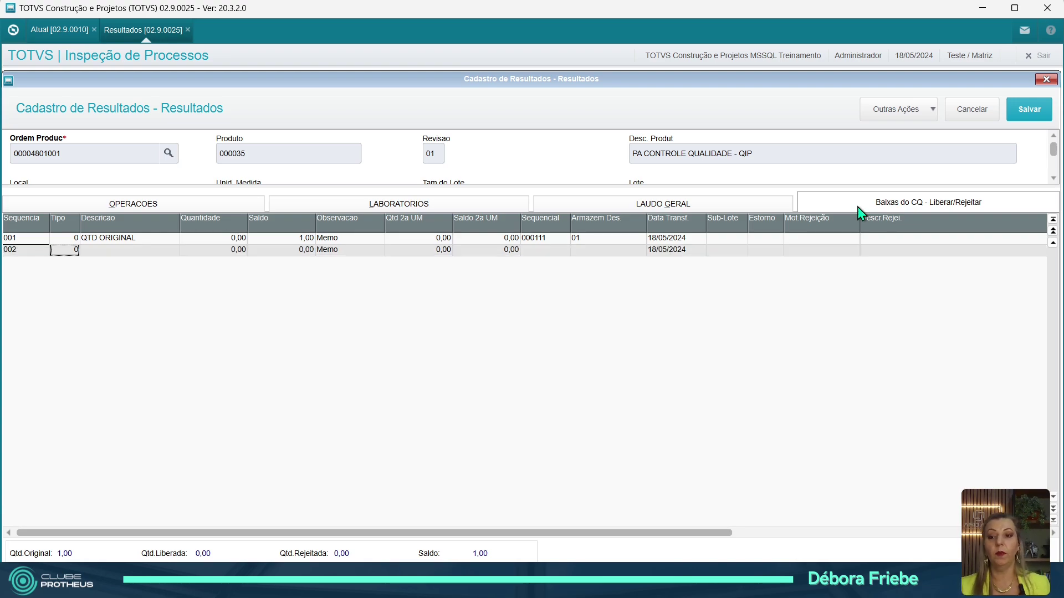
text(1)
key(Return)
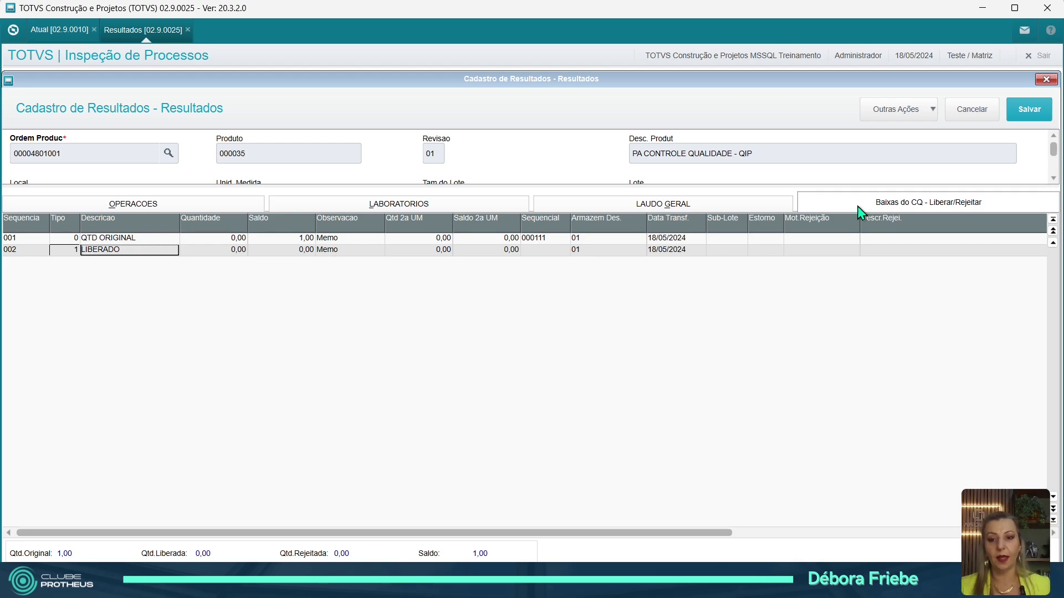
key(Return)
text(1)
key(Return)
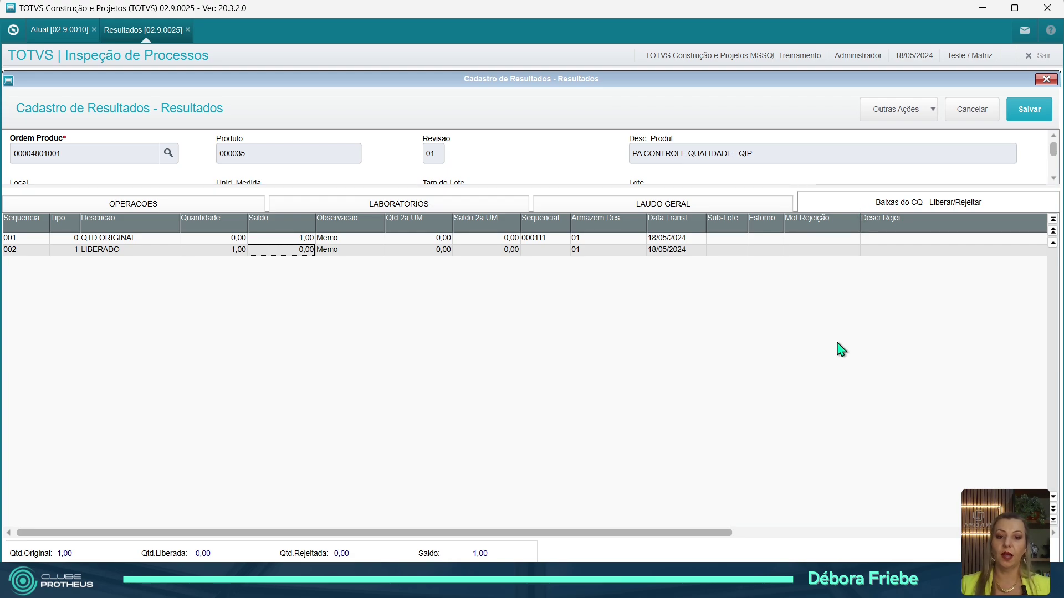
- Try to set the destination warehouse of the LIBERADO line to 02
click(597, 251)
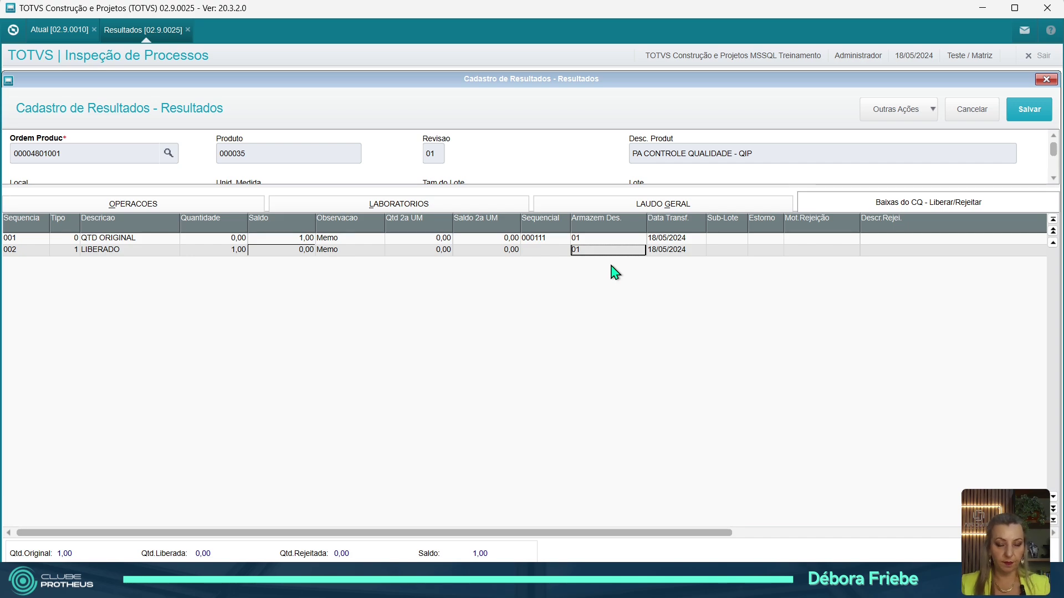
key(Return)
text(02)
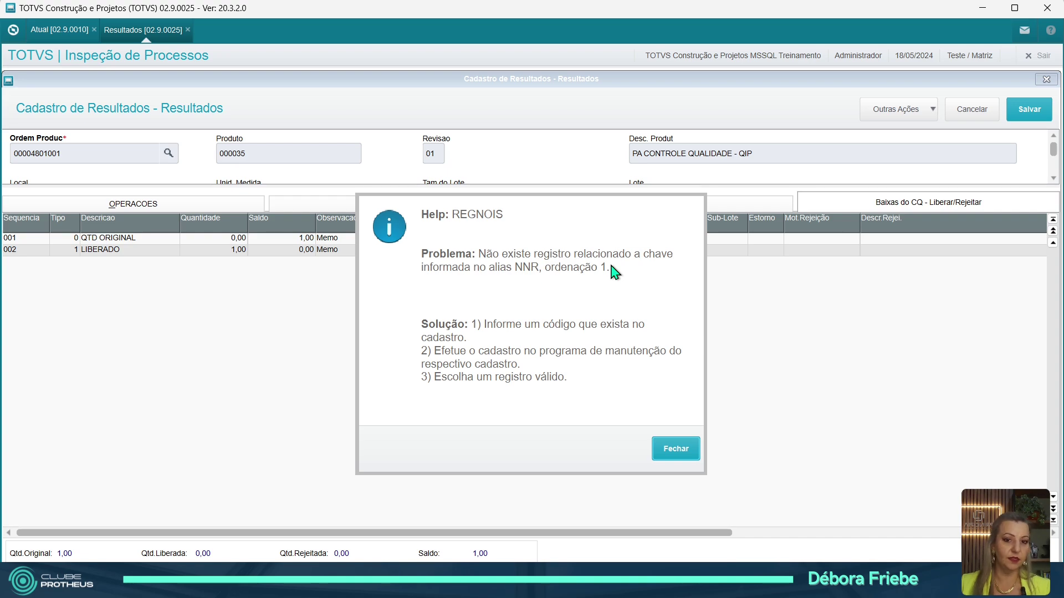
key(Return)
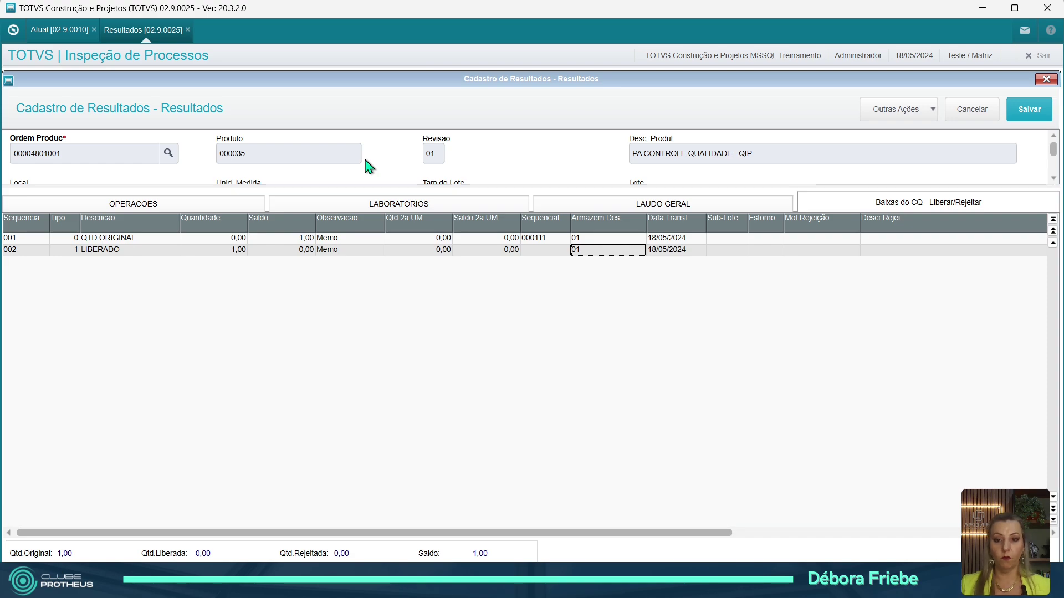
- Delete the LIBERADO line 002 from the CQ write-offs
key(Left)
key(Left)
key(Left)
key(Left)
key(Left)
key(Left)
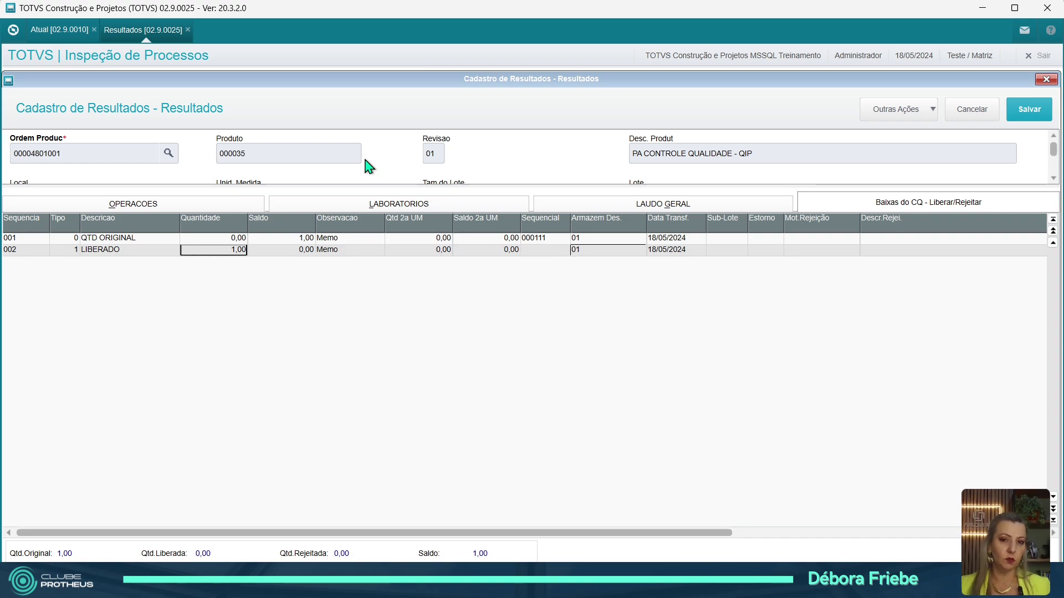
key(Delete)
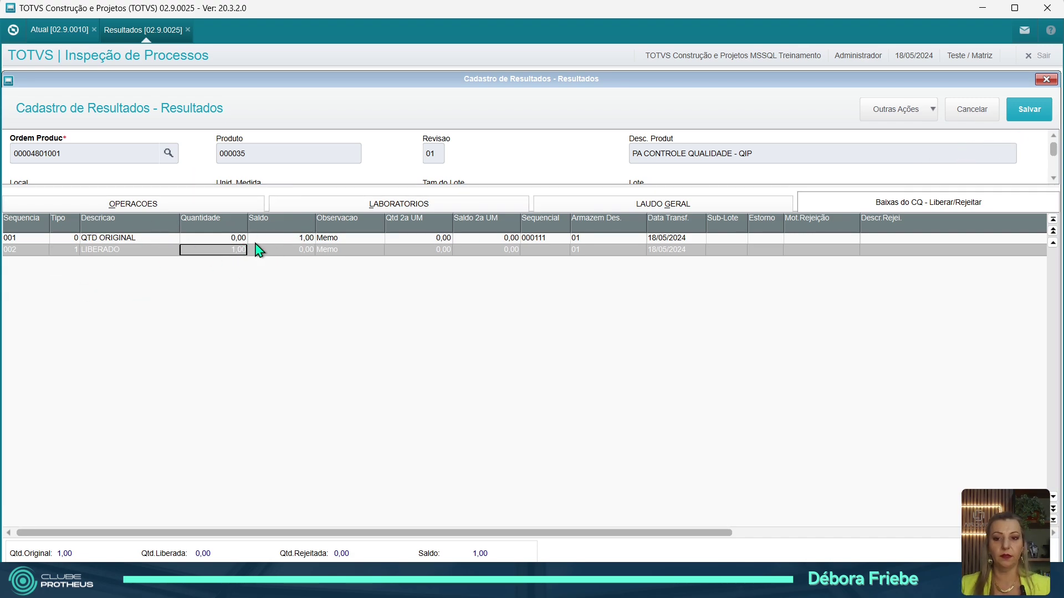
click(573, 207)
click(899, 206)
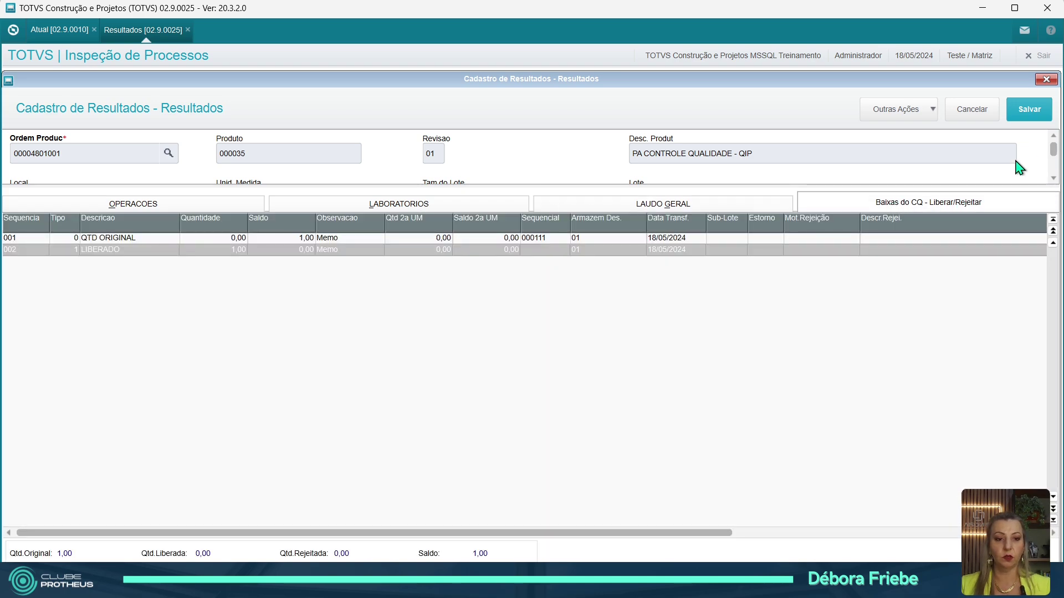
- Save the inspection results and let the pending CQ stock be moved automatically
click(1028, 109)
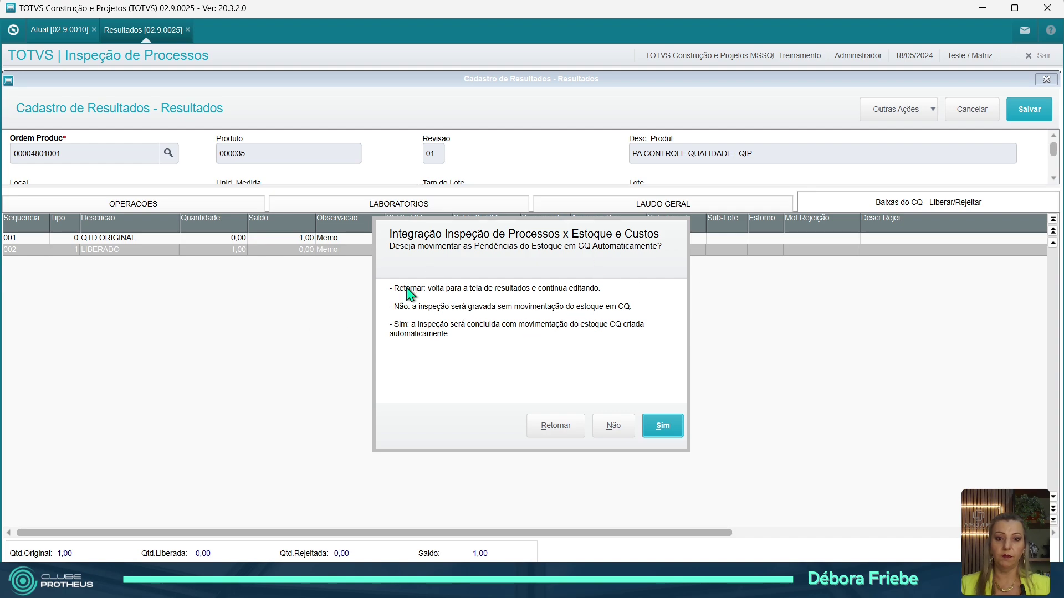
click(546, 427)
click(1030, 113)
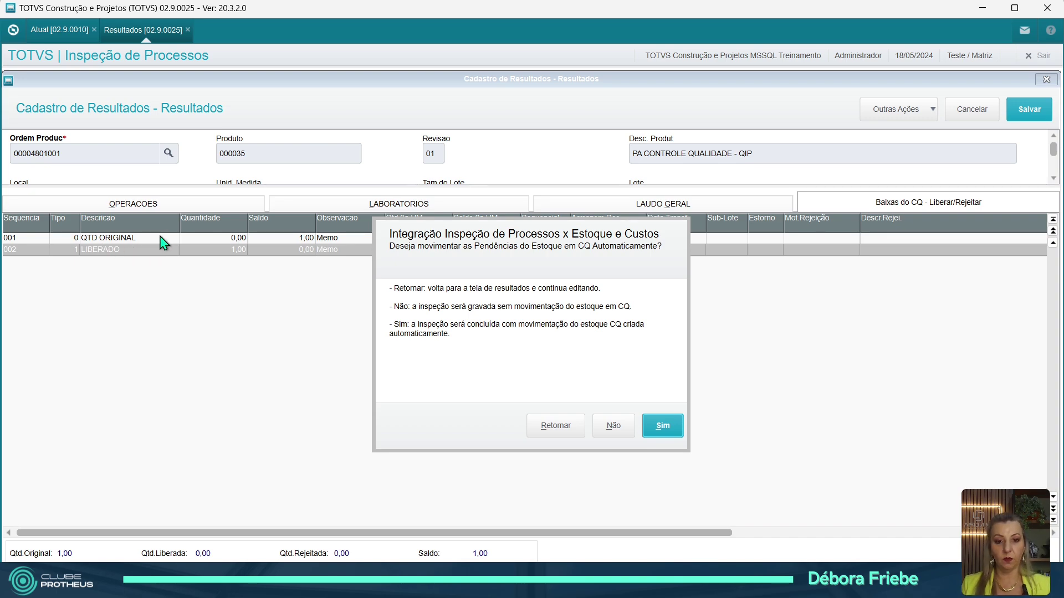
click(664, 428)
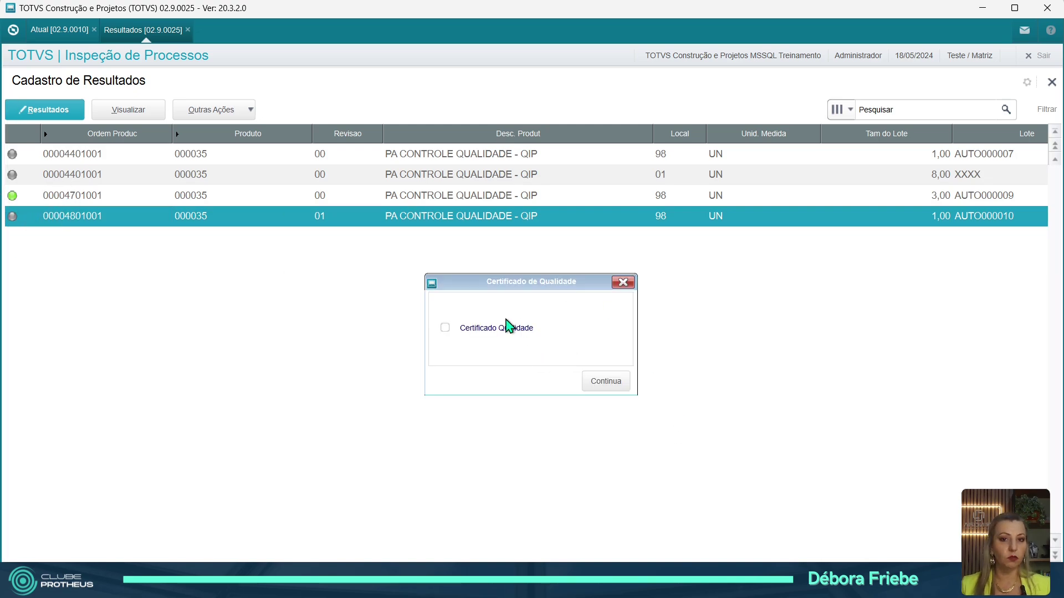
- Generate the quality certificate to disk on the server as QIPR050, replacing the existing file, and close its preview
click(445, 328)
click(622, 386)
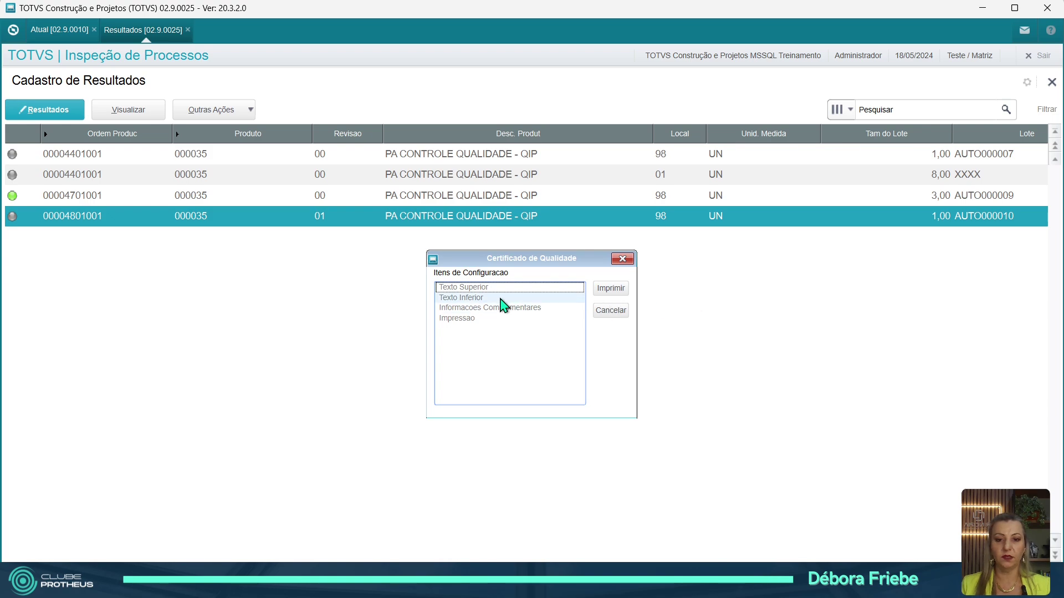
double_click(481, 288)
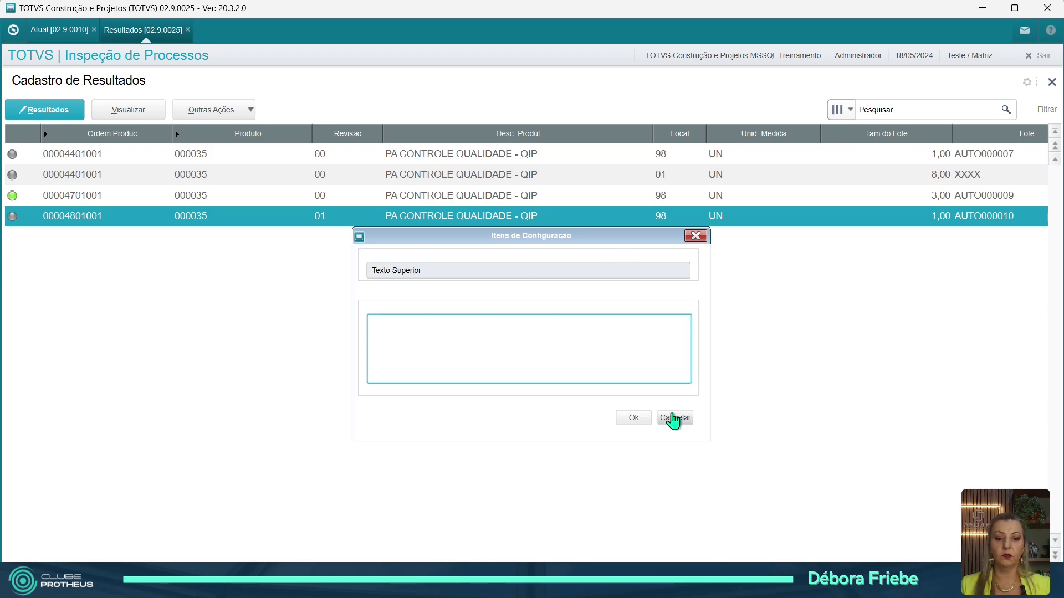
click(674, 420)
click(602, 296)
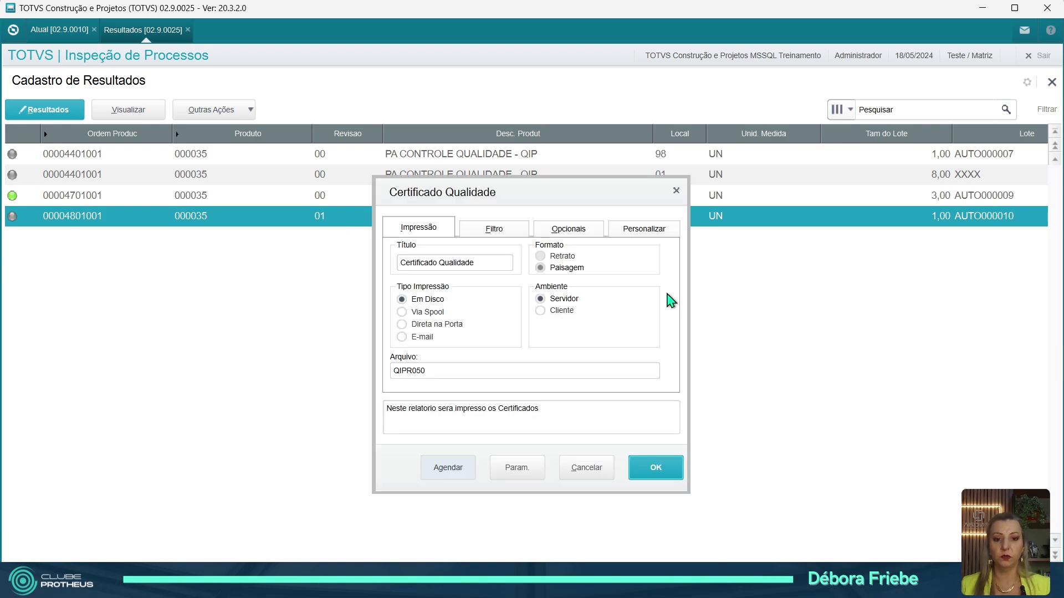
click(670, 468)
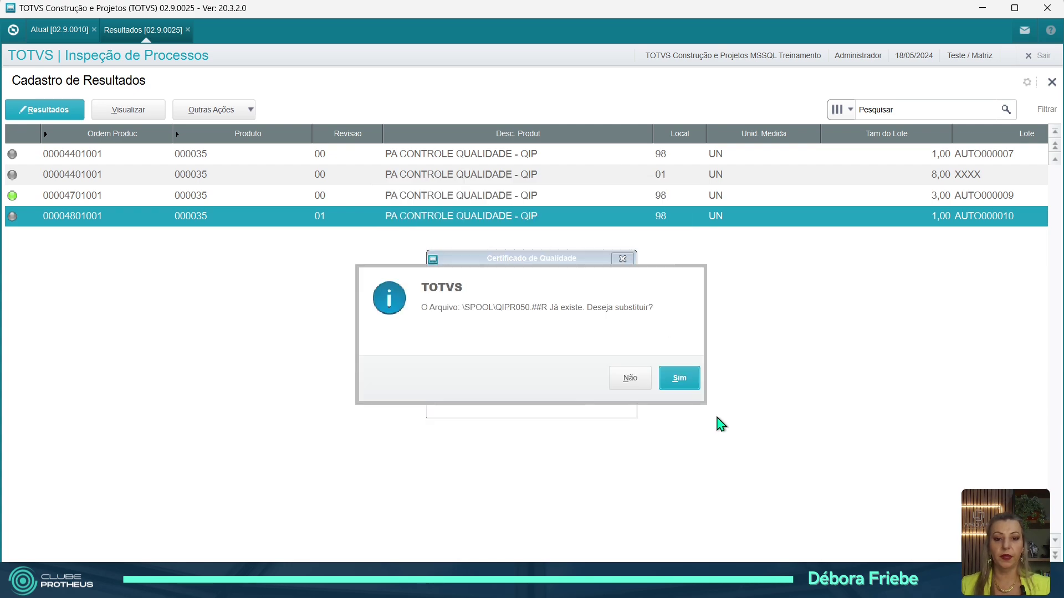
click(680, 381)
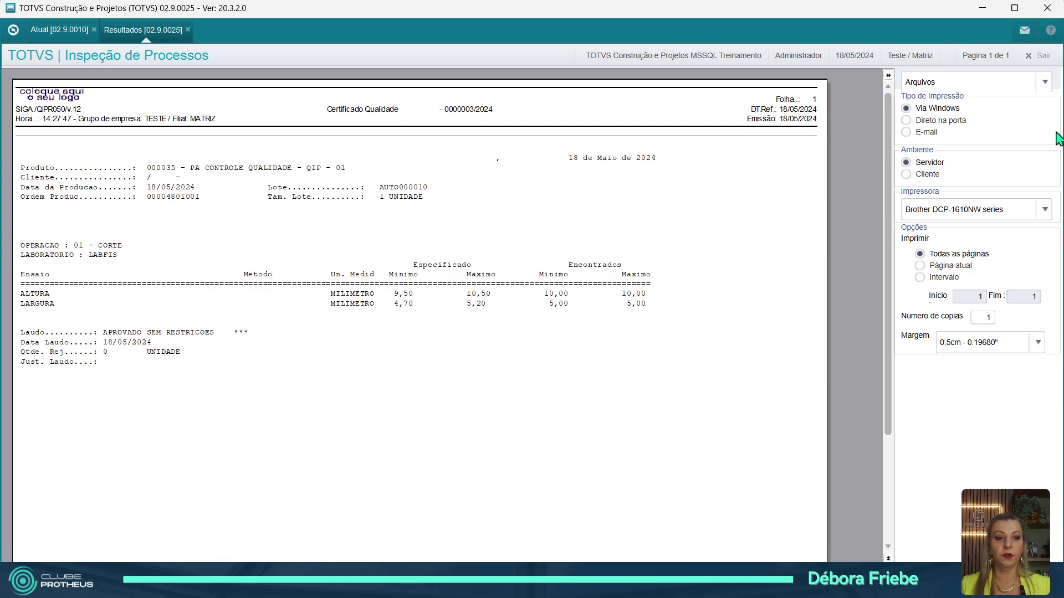
mouse_move(888, 420)
mouse_down()
mouse_move(893, 513)
mouse_move(901, 407)
mouse_up()
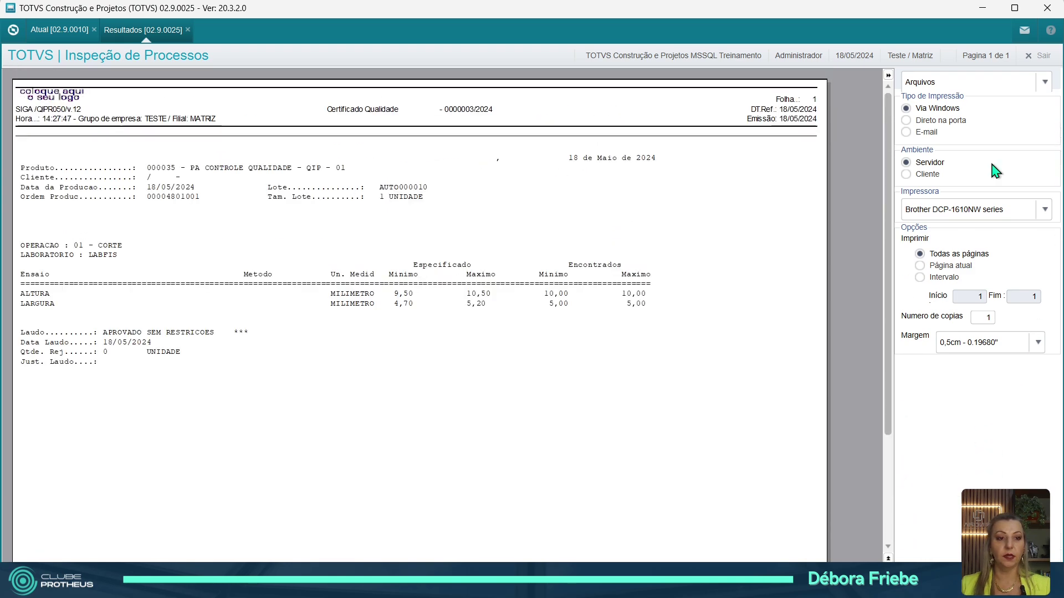
click(1040, 55)
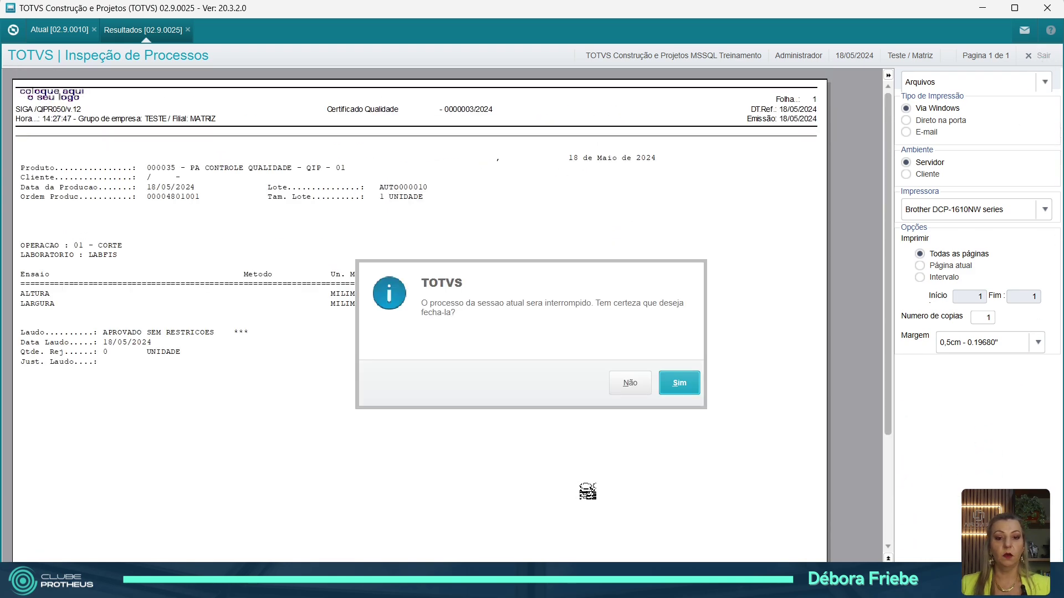
click(695, 381)
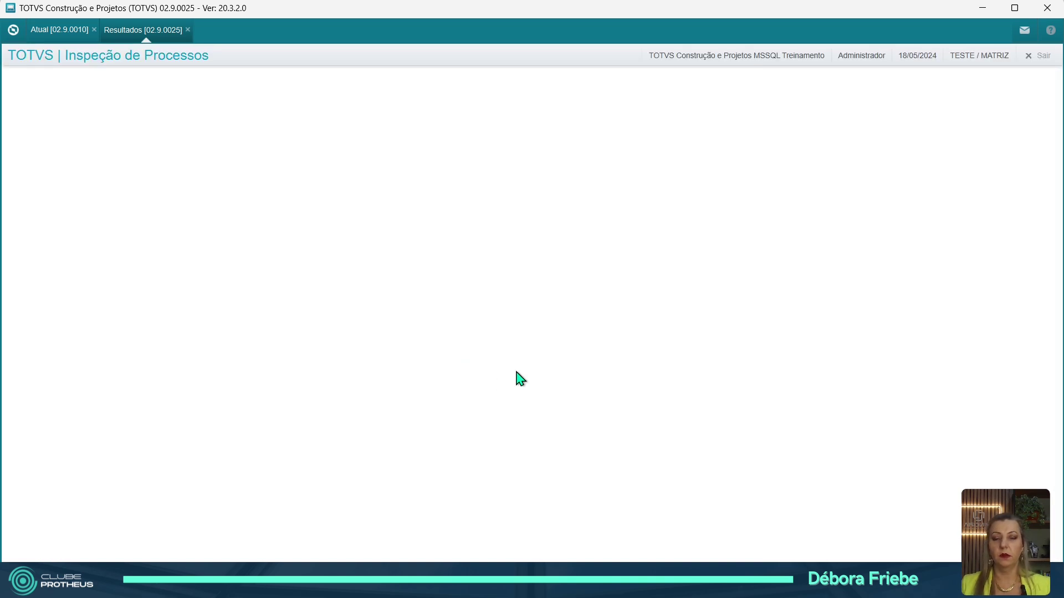
click(162, 218)
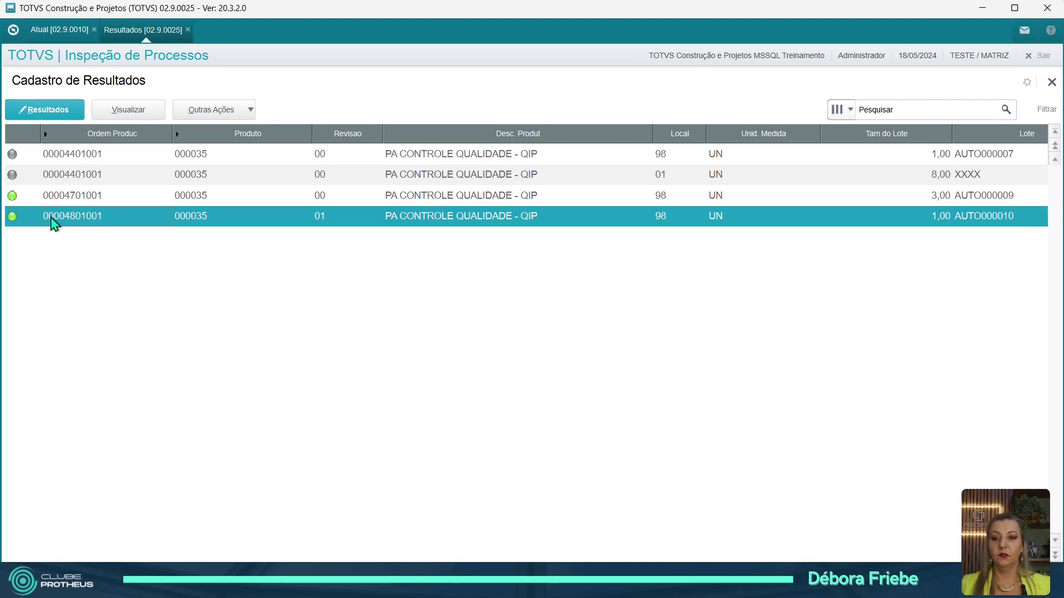
click(209, 110)
click(227, 167)
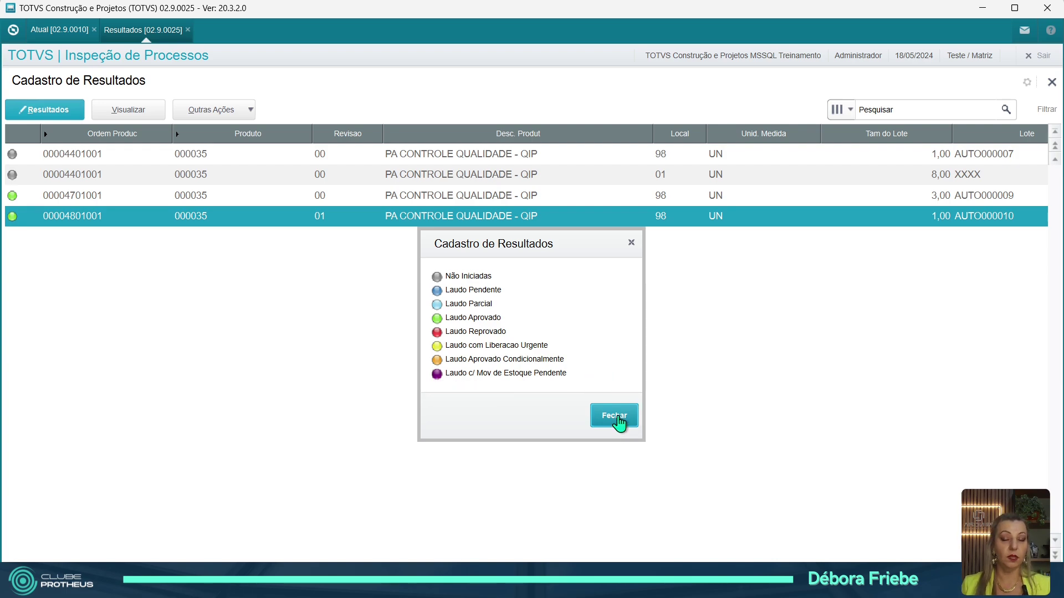
click(619, 421)
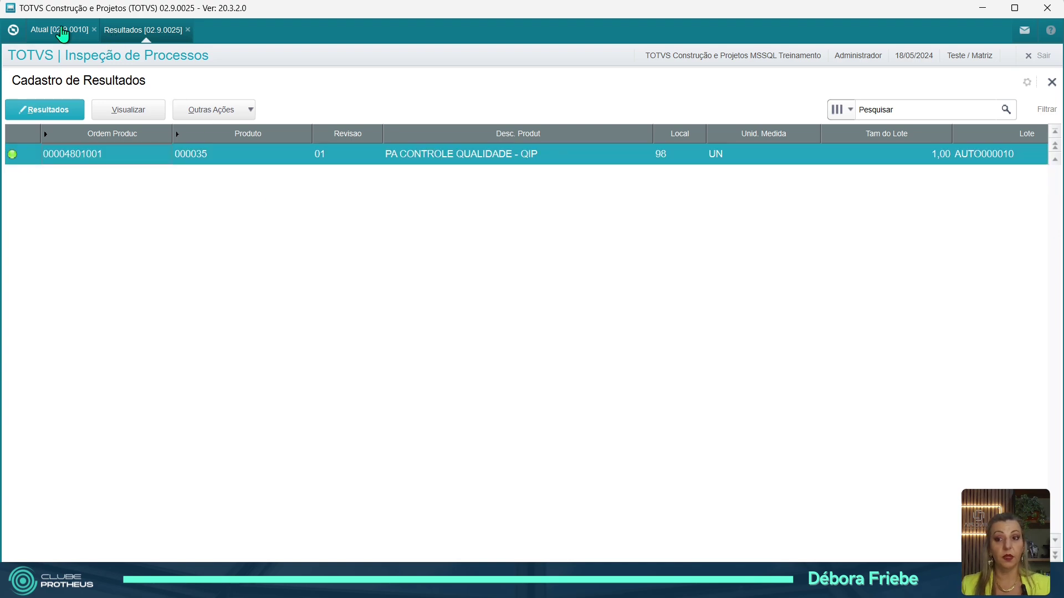
- Check the current stock balances of products 000035 and 000036 in warehouses 01 and 98
click(58, 32)
click(48, 240)
click(133, 220)
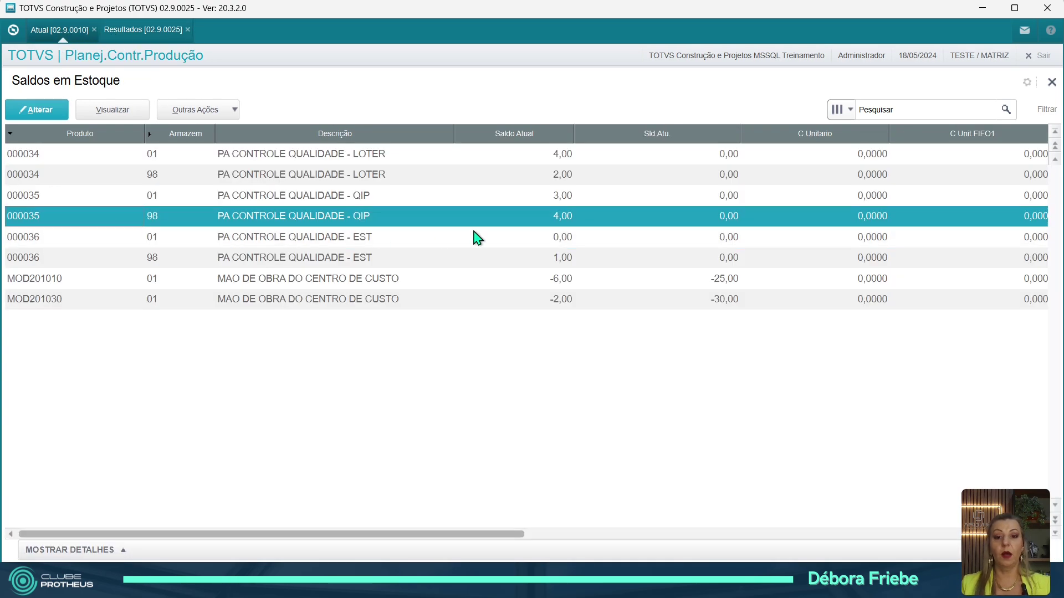
click(560, 212)
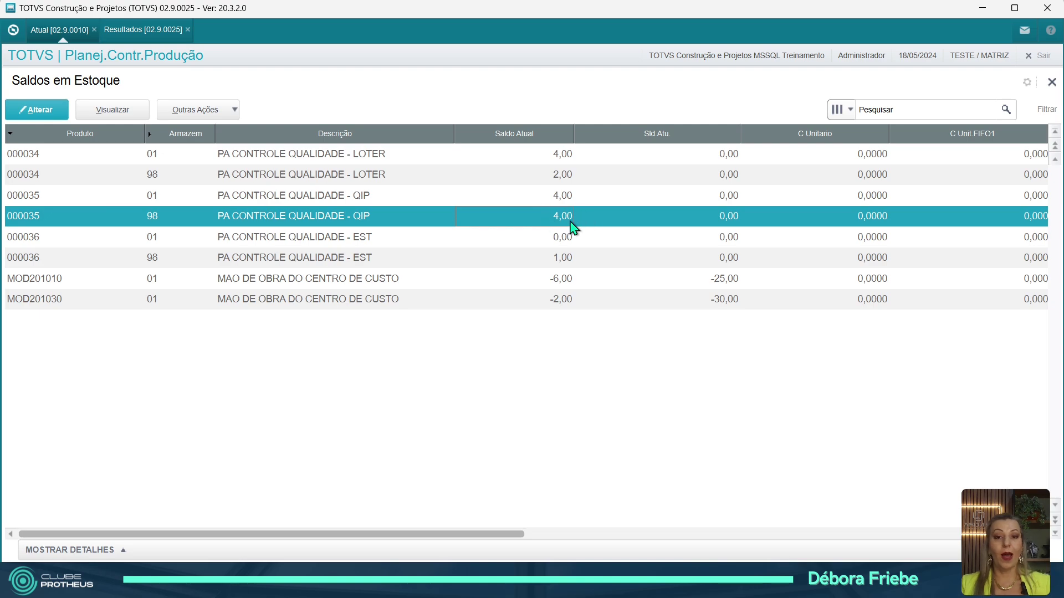
click(569, 204)
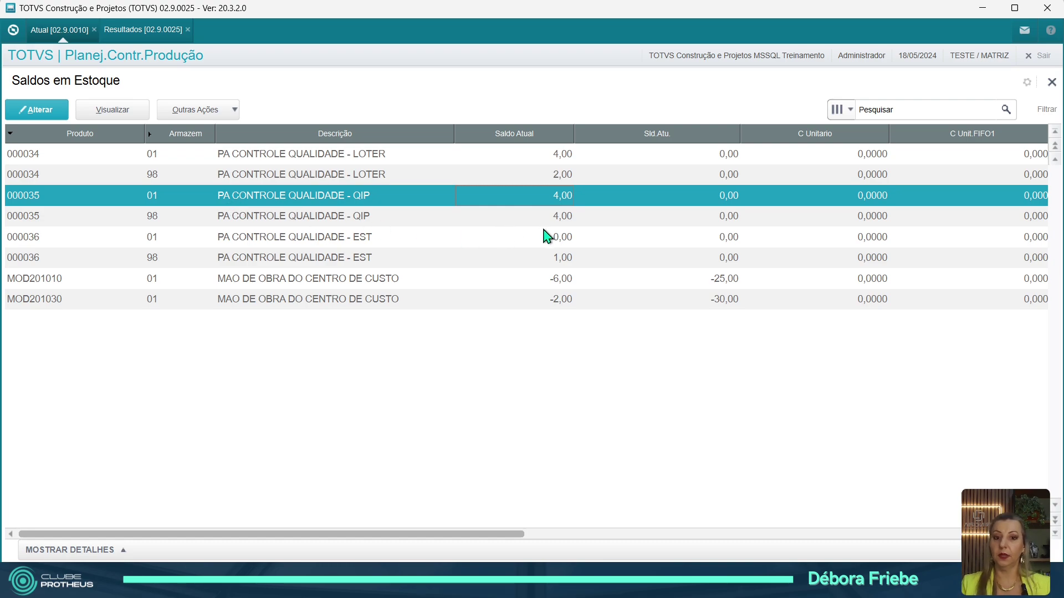
click(570, 223)
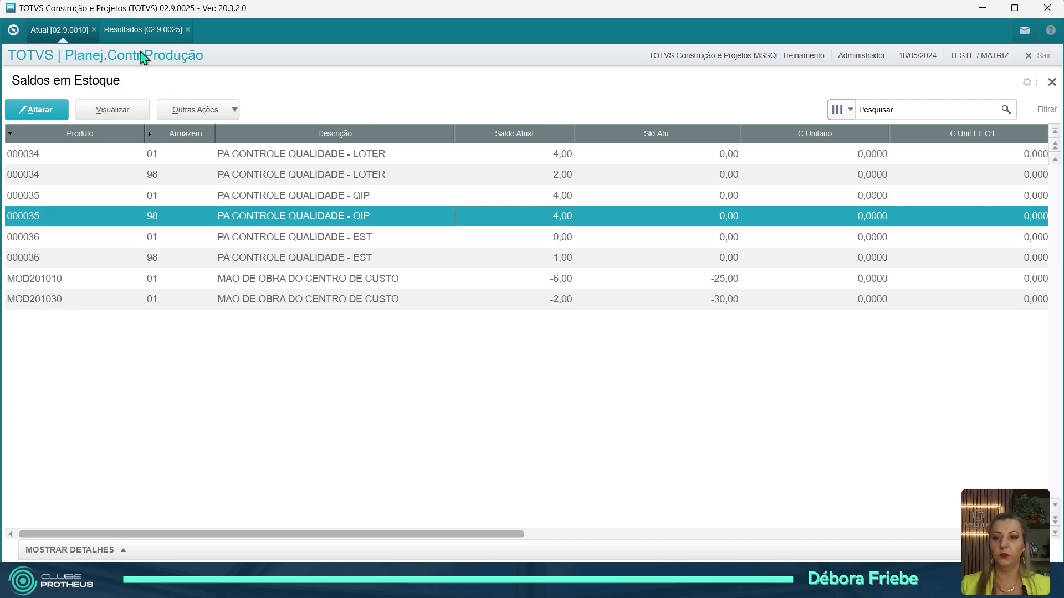
click(62, 239)
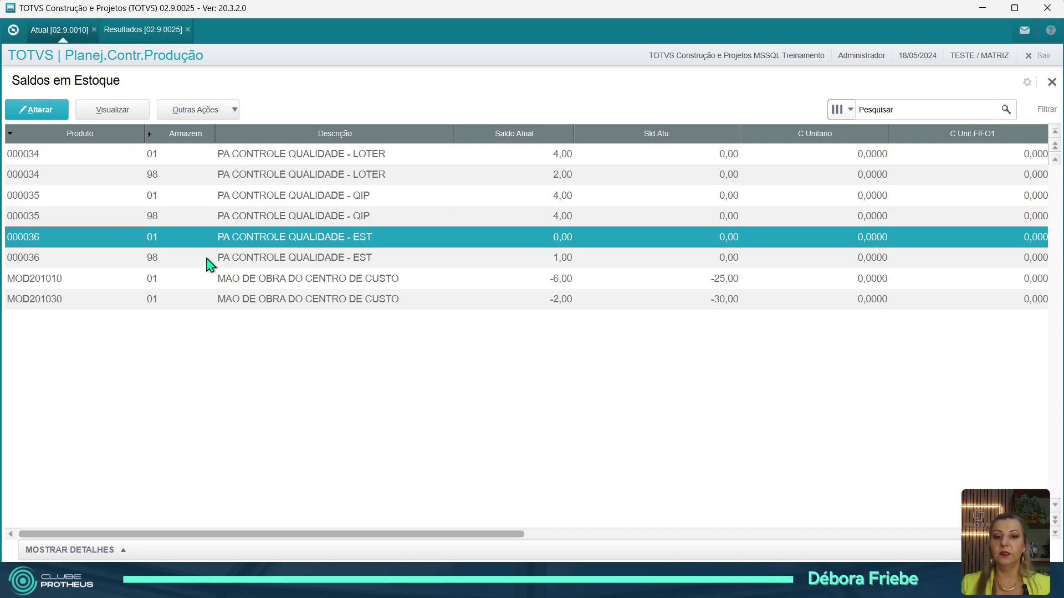
click(260, 251)
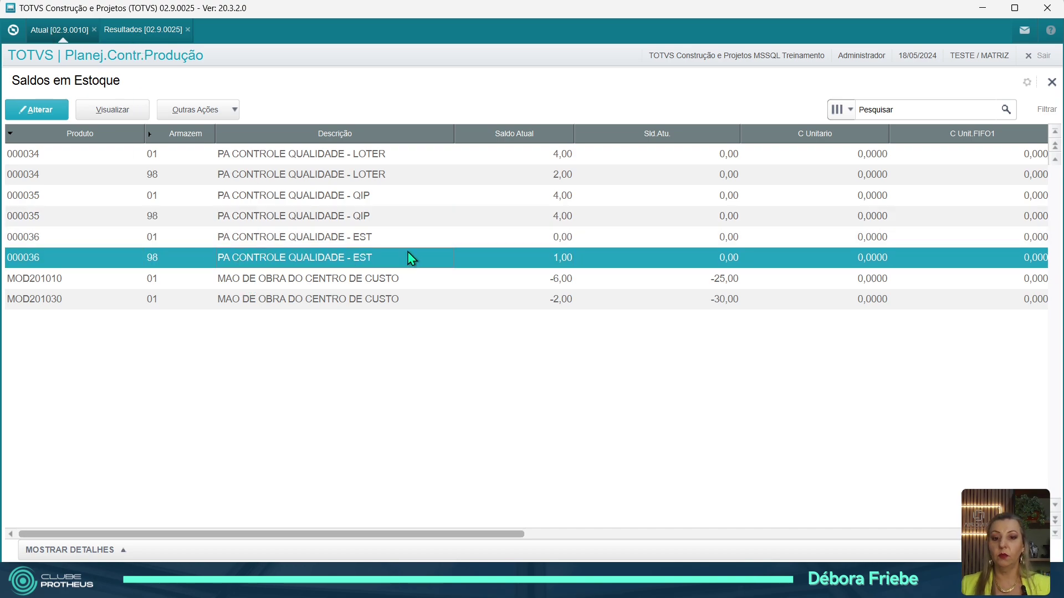
- Close the inspection results routine and switch the module to Estoque/Custos (environment 4)
click(148, 30)
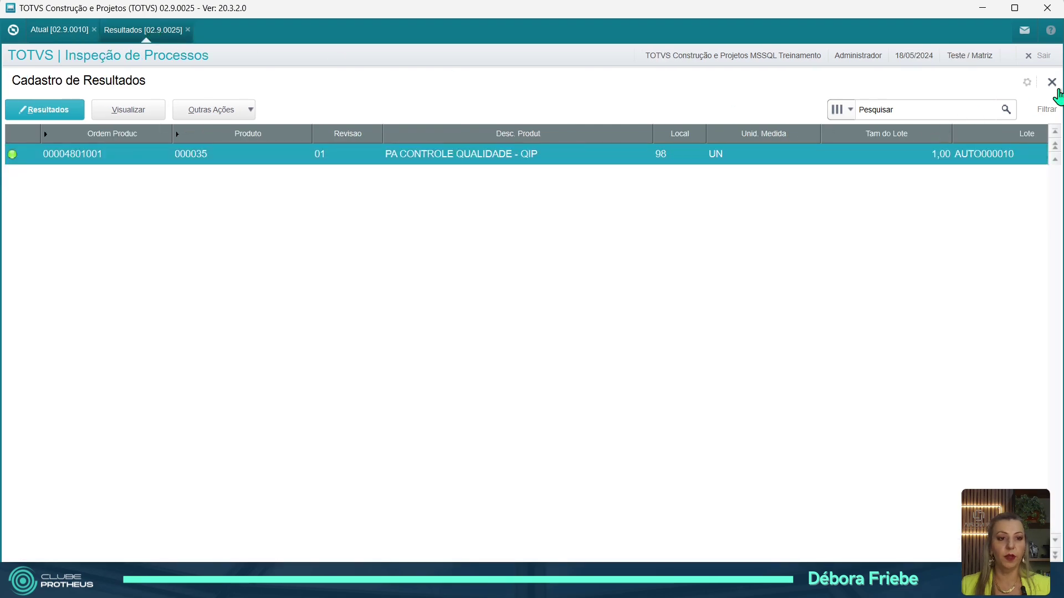
click(1051, 82)
click(13, 33)
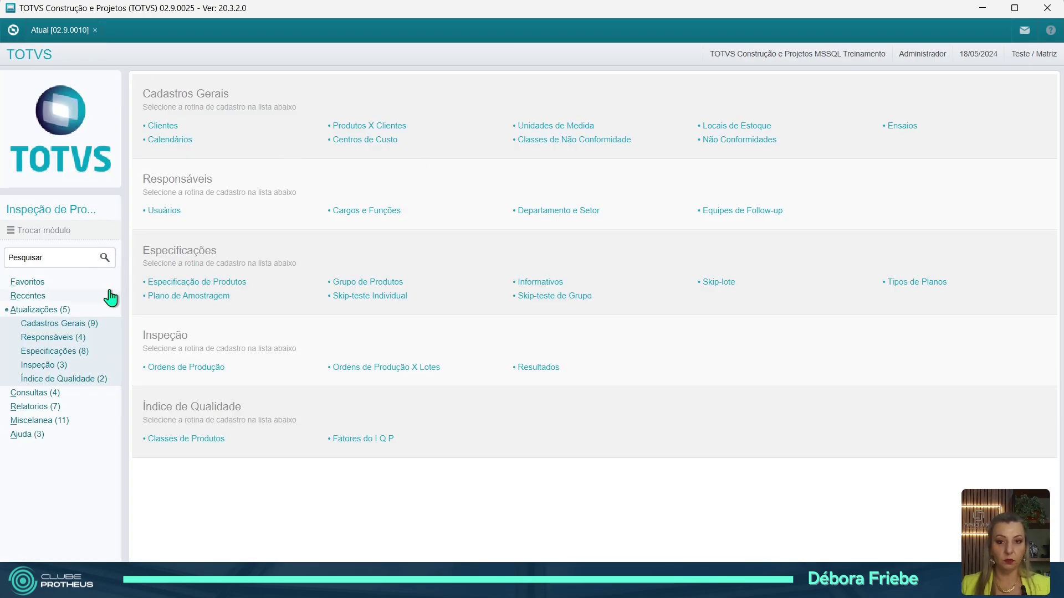
click(39, 232)
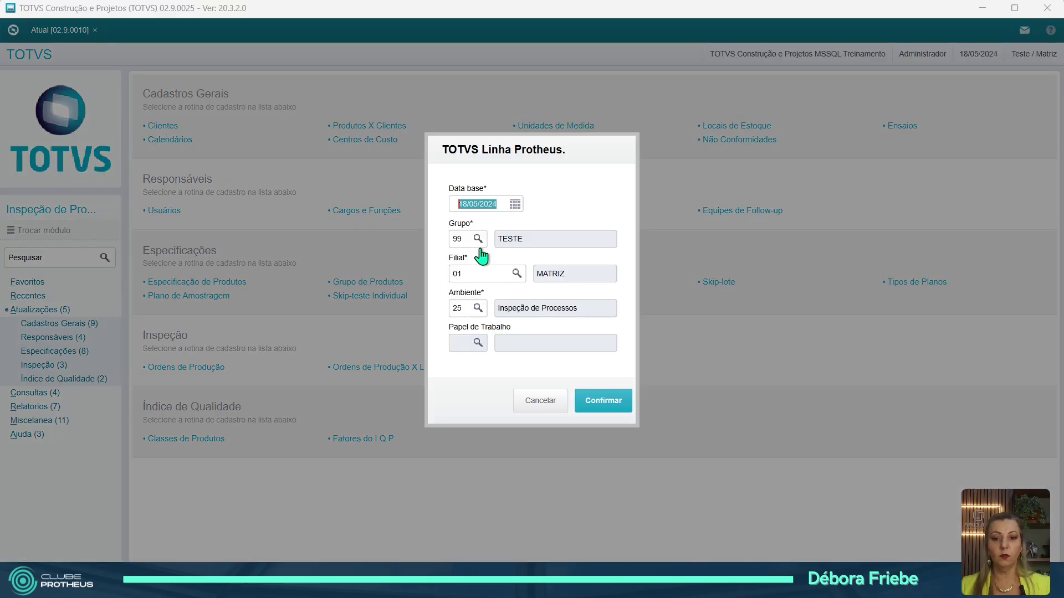
key(Tab)
key(Tab)
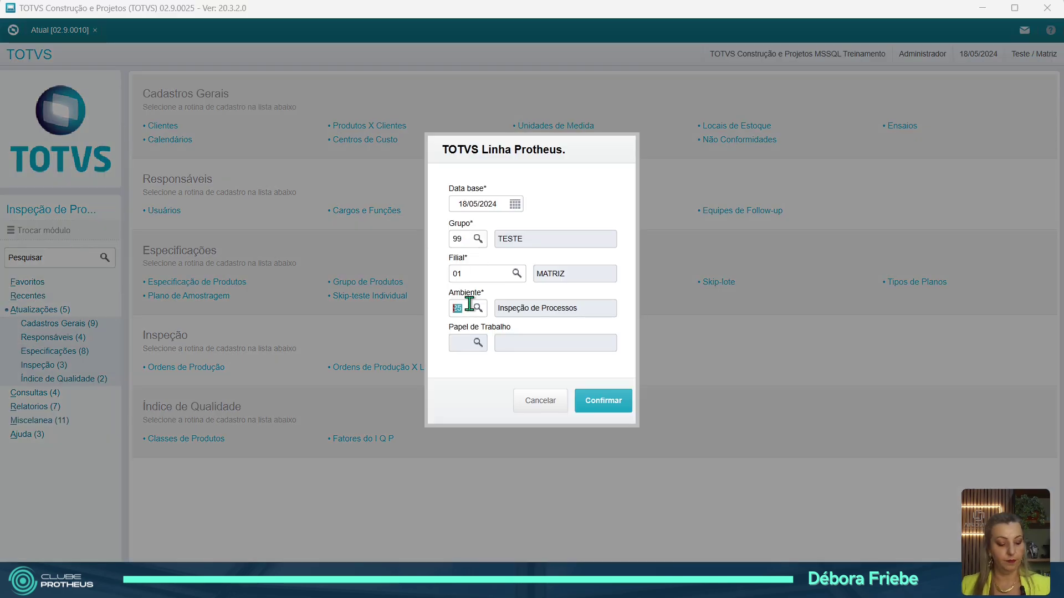
text(4)
key(Tab)
key(Return)
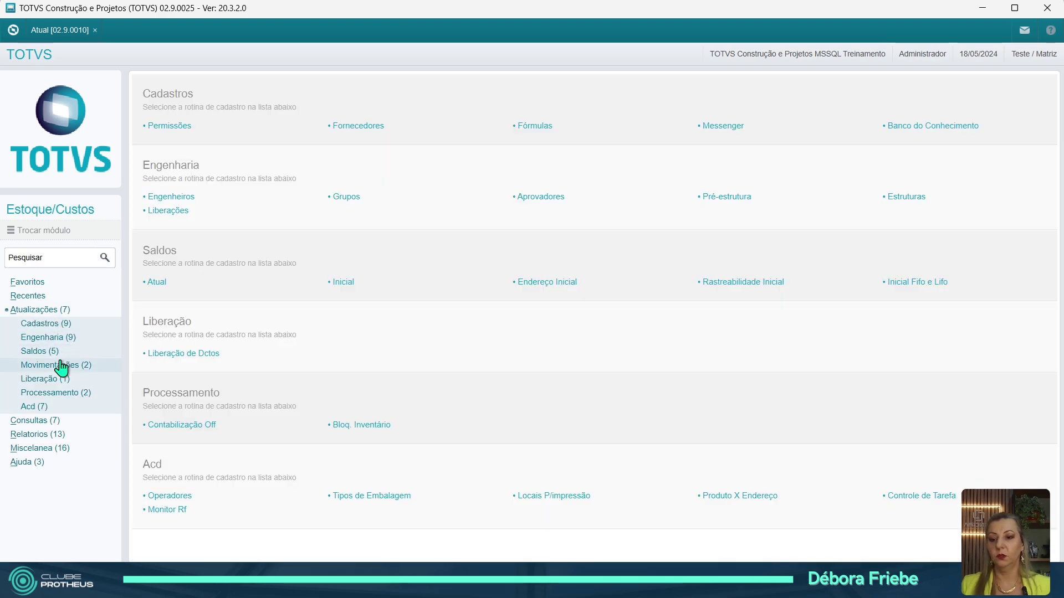
- Open the Qualidade routine of the internal movements and select the CQ entry of product 000036
click(61, 366)
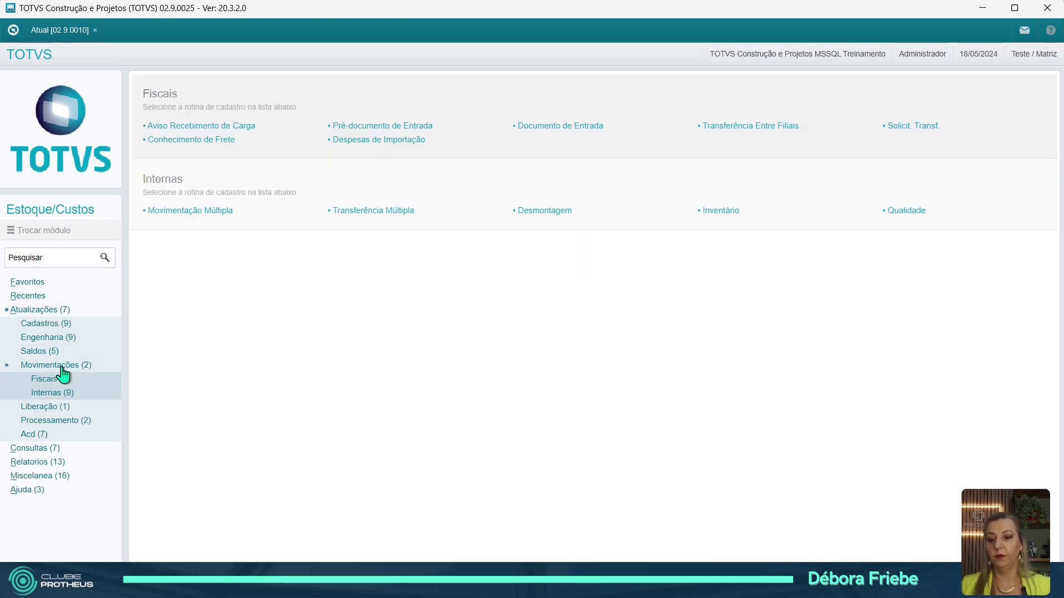
click(64, 394)
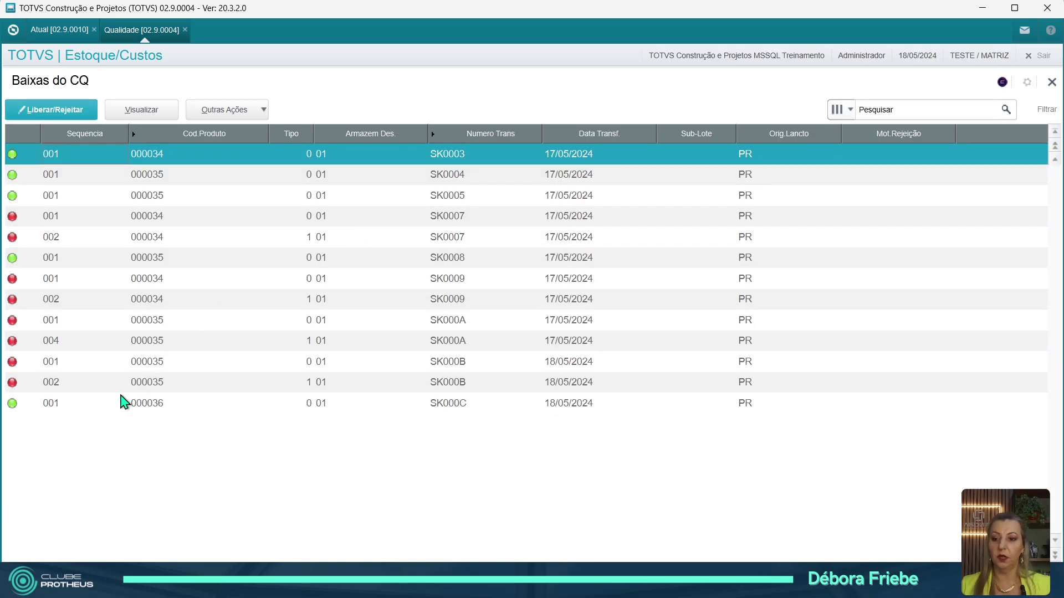
click(33, 409)
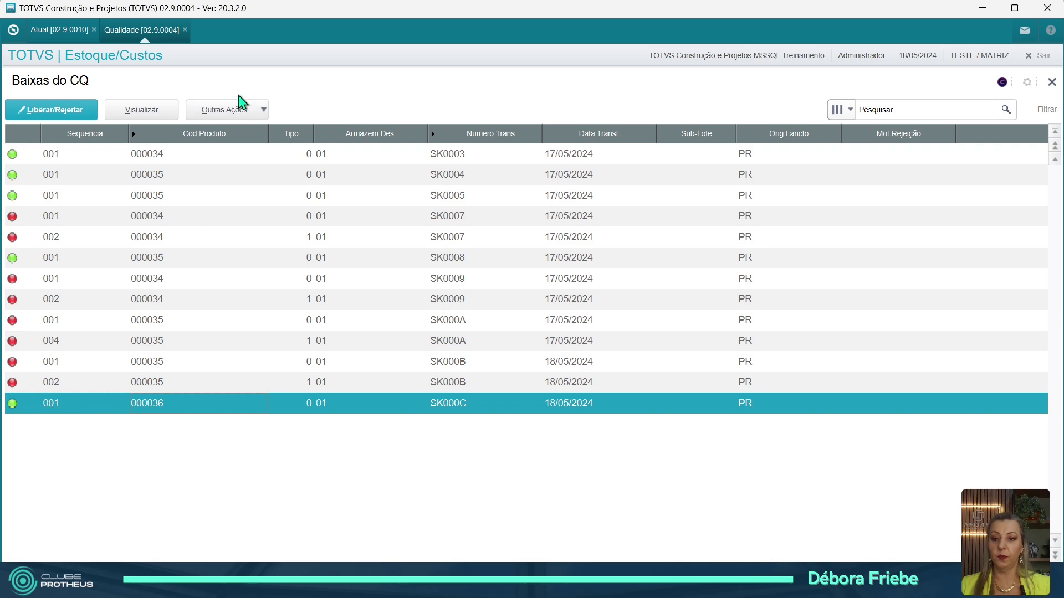
- Check the status of product 000036's CQ entry against the legend and close the legend
click(238, 115)
click(268, 154)
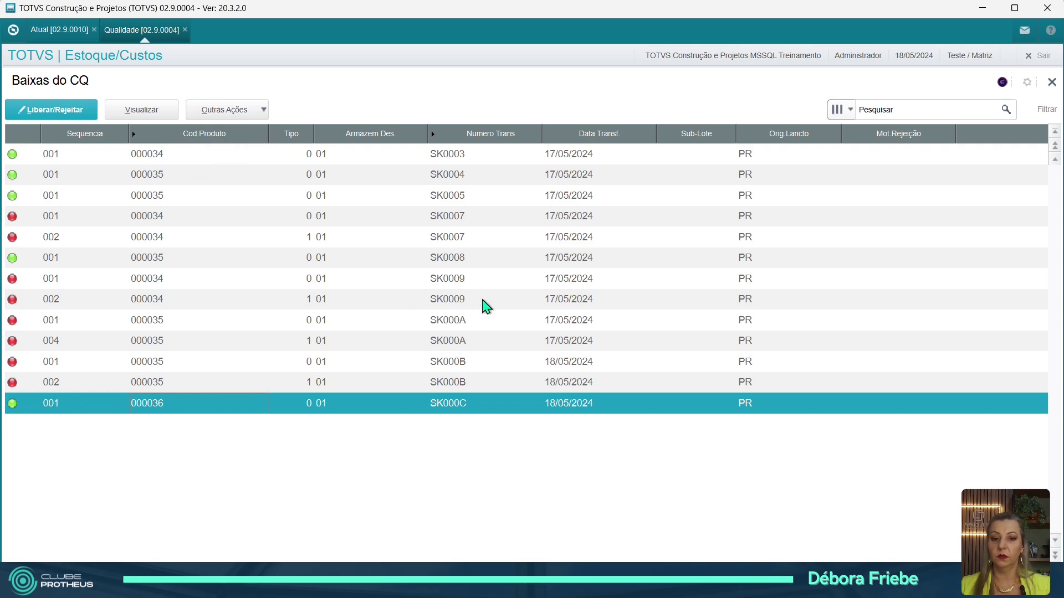
click(612, 376)
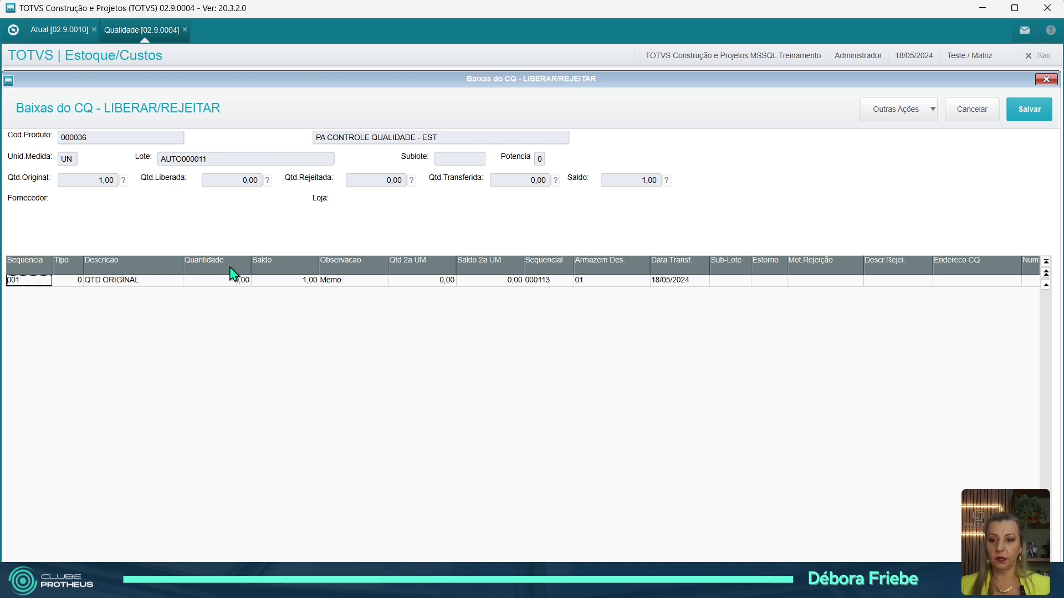
- Add line 002 to product 000036's CQ release/reject form with type 1 (LIBERADO)
key(Down)
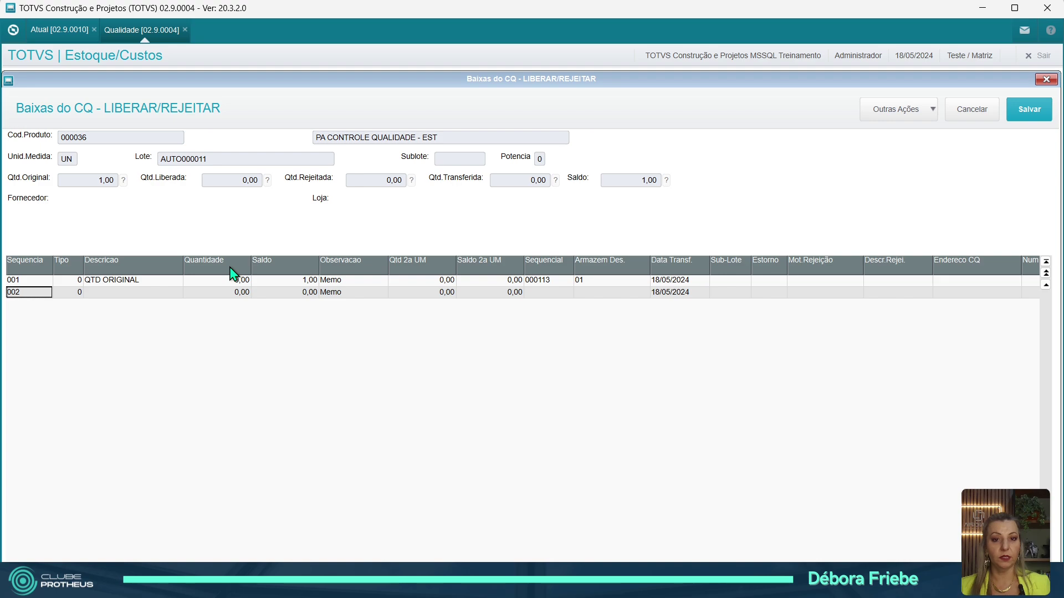
key(Up)
key(Down)
key(Right)
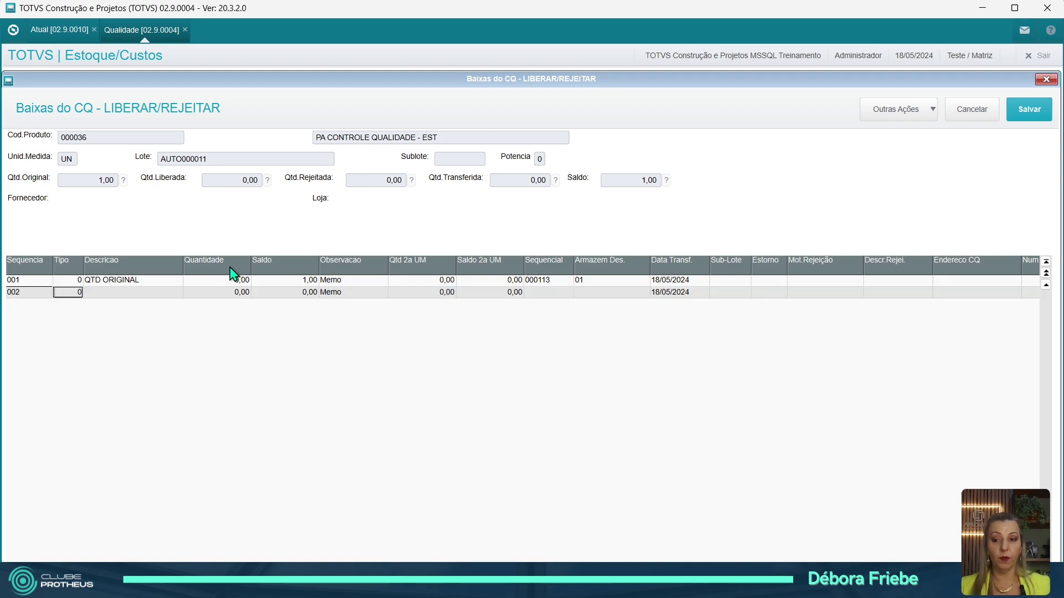
text(1)
key(Return)
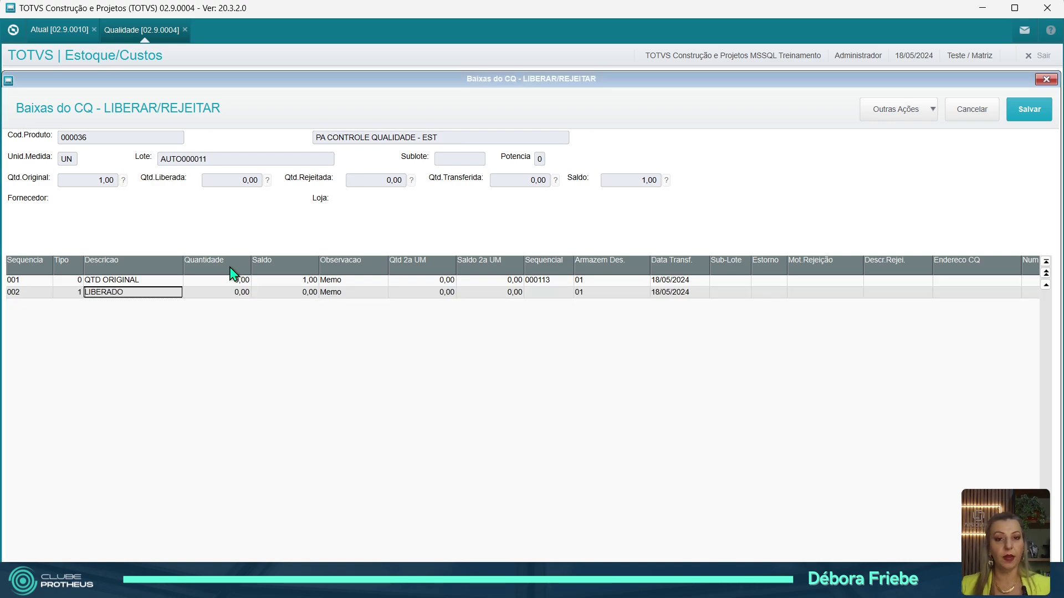
- Switch the type of line 002 to 2 (REJEITADO) and back to 1 (LIBERADO)
key(Left)
text(2)
key(Return)
key(Left)
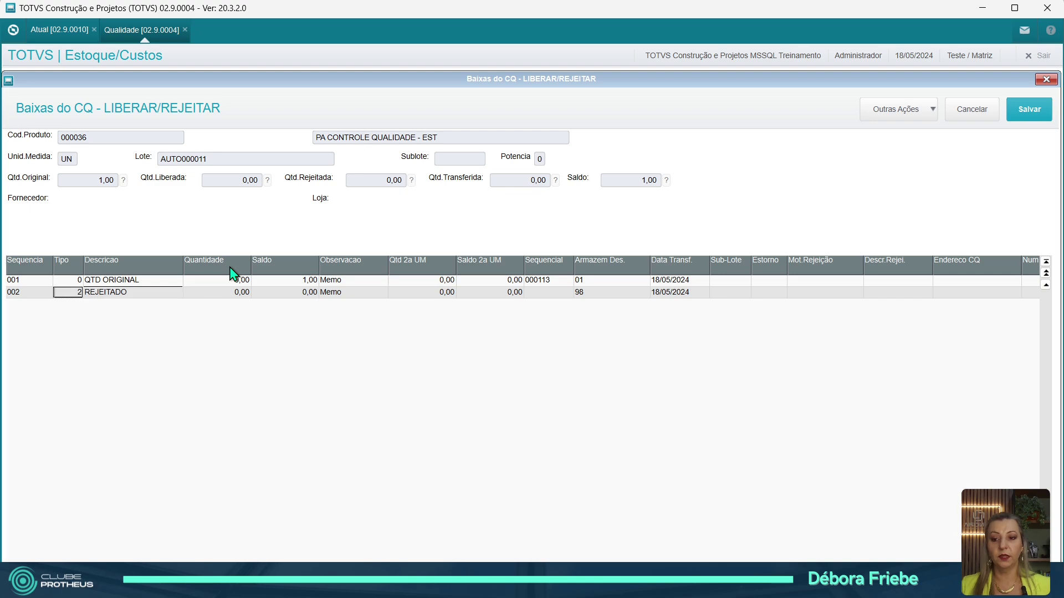
text(1)
key(Return)
- Set the released quantity on line 002 to 1 and save the CQ release
key(Right)
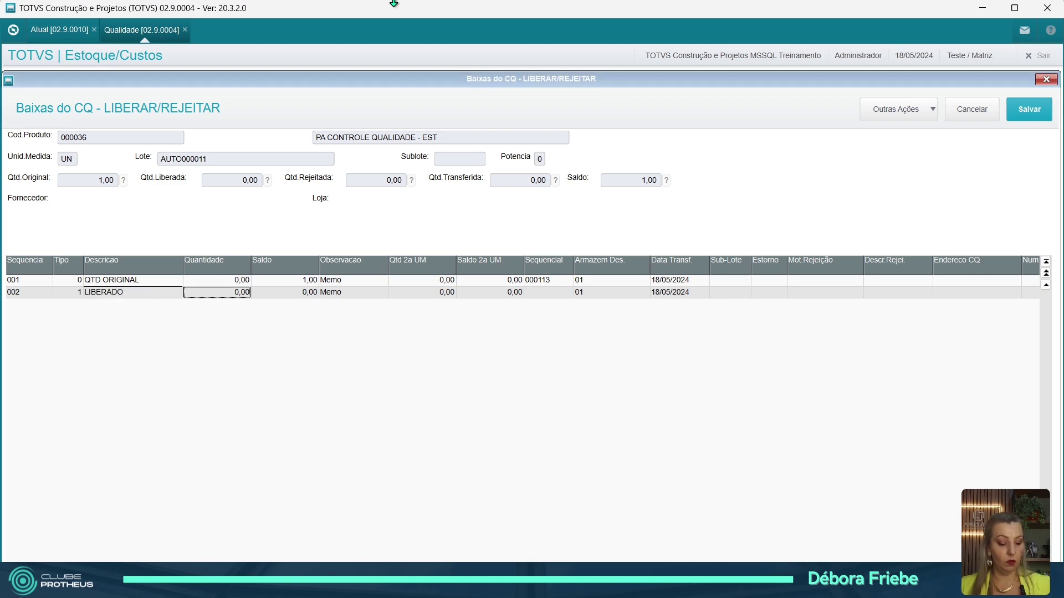
text(1)
key(Return)
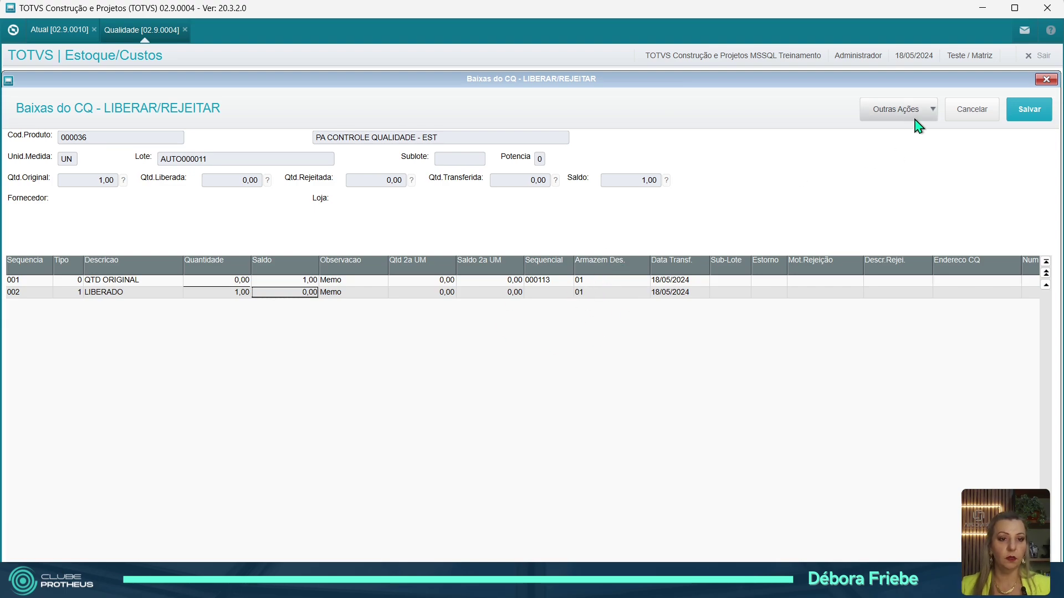
click(1042, 114)
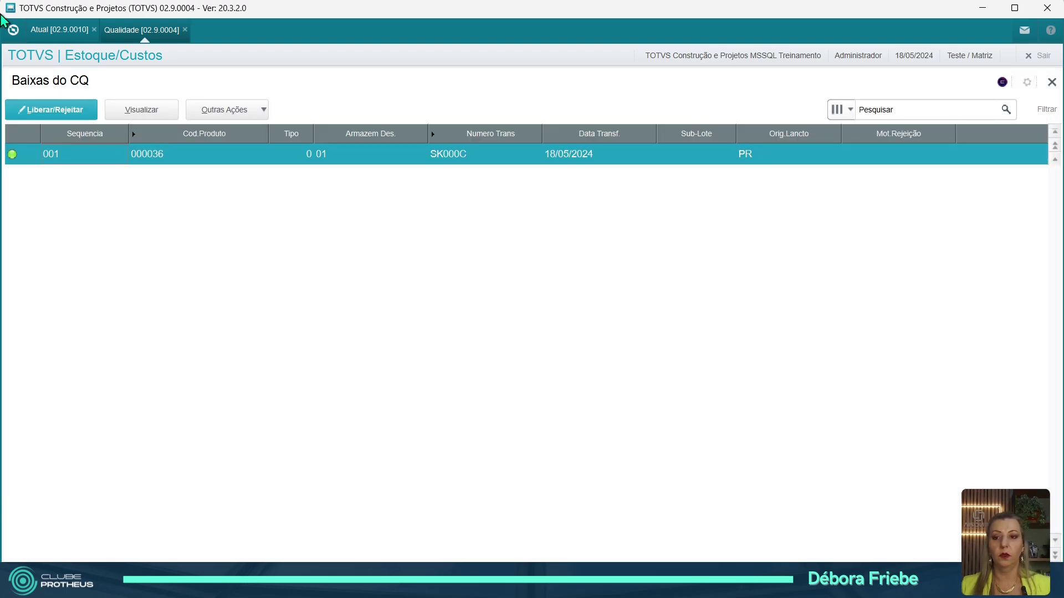
- Check the refreshed stock balances of product 000036 in warehouses 01 and 98
click(38, 38)
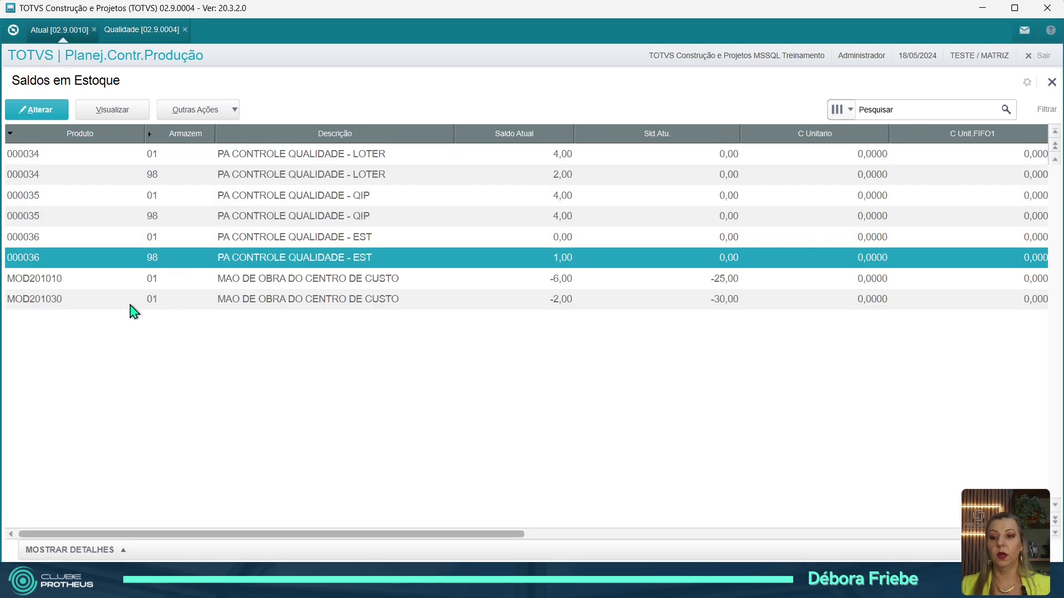
click(151, 278)
click(164, 258)
click(155, 239)
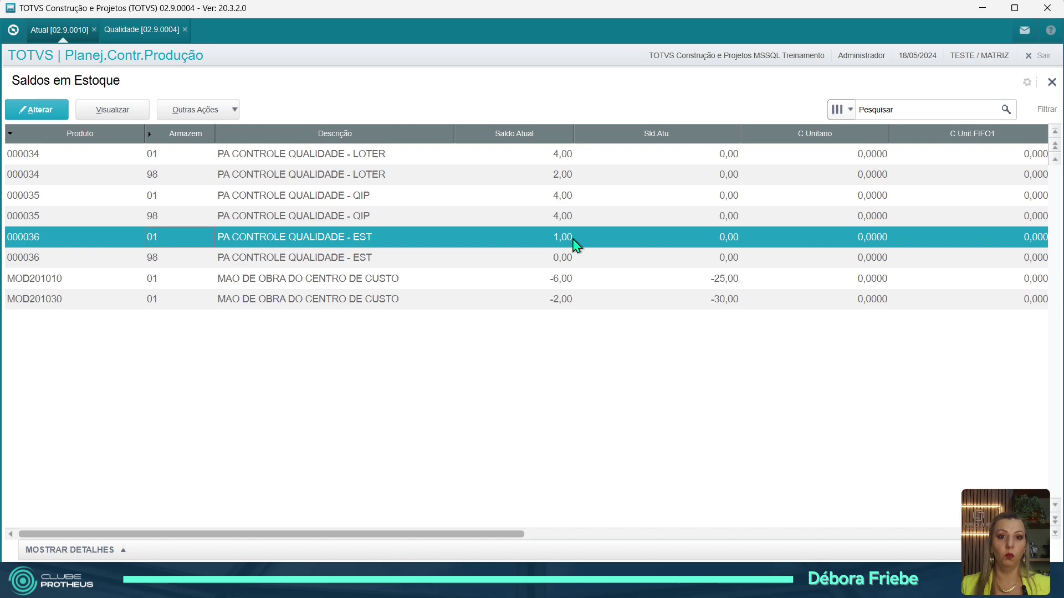
click(560, 263)
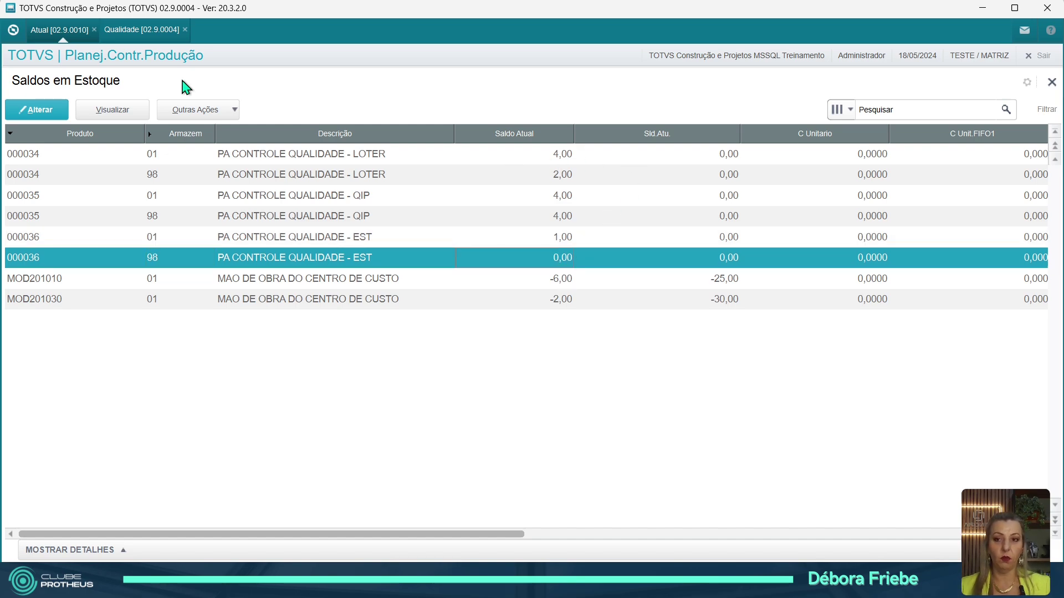
- Close the stock balances and CQ release routines and switch the module to Planej.Contr.Produção
click(1051, 82)
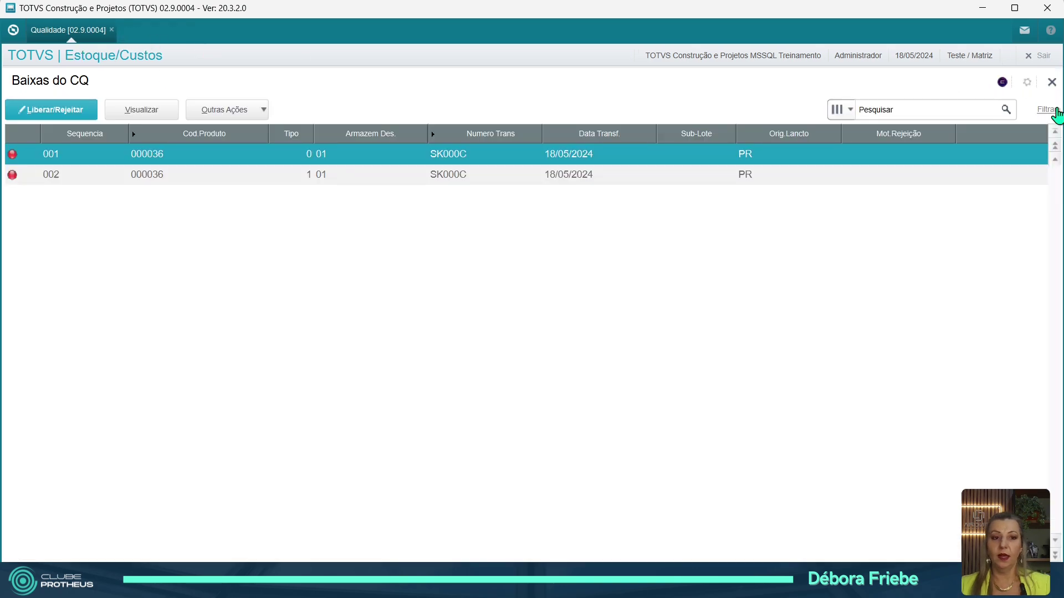
click(1051, 82)
click(55, 232)
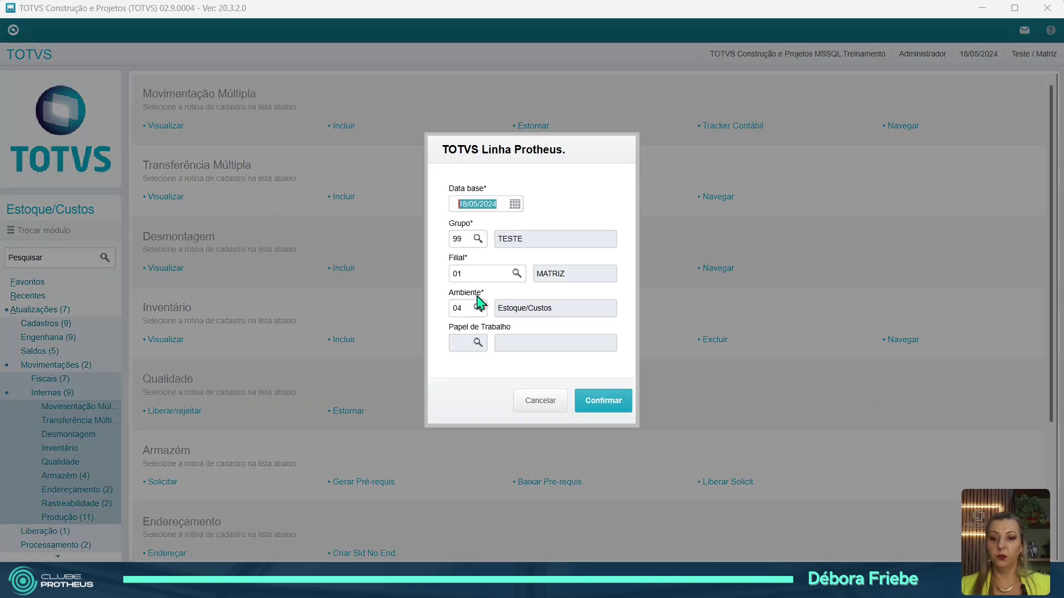
click(465, 309)
text(1)
key(Return)
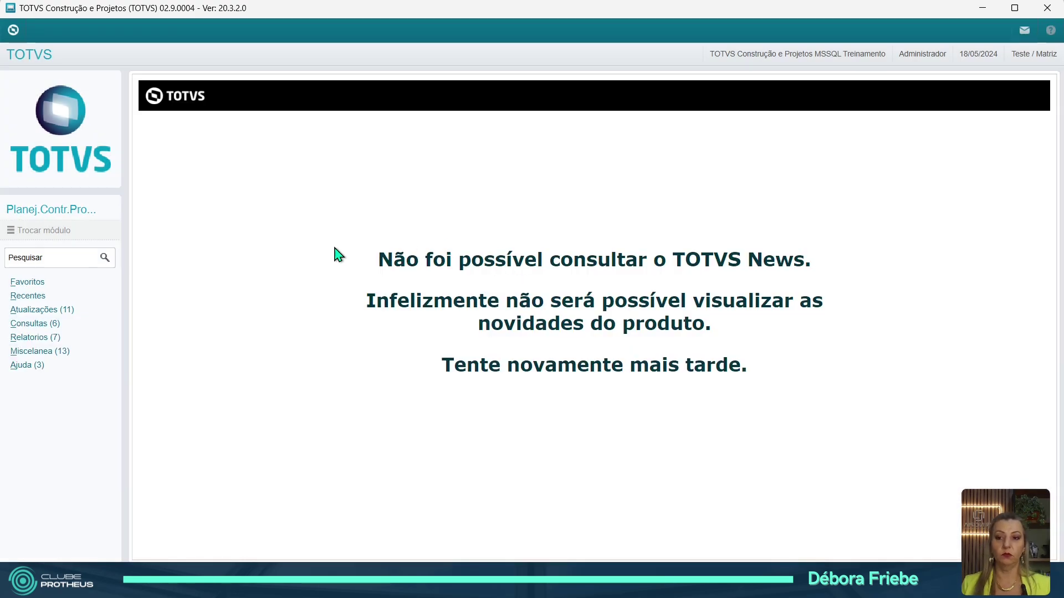
- Open the Ordens de Produção routine from the production movements
click(41, 311)
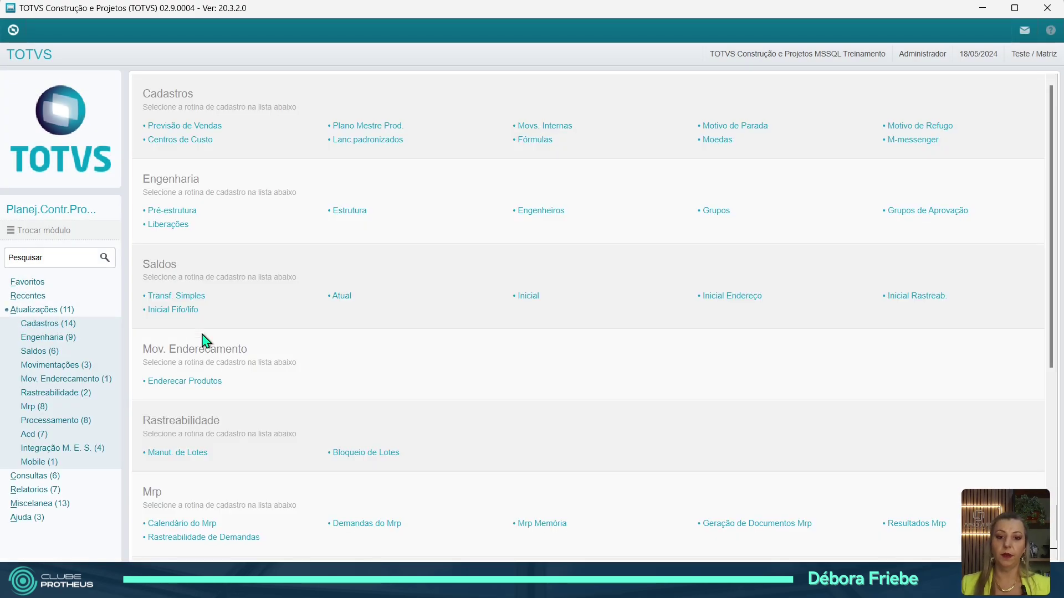
click(53, 366)
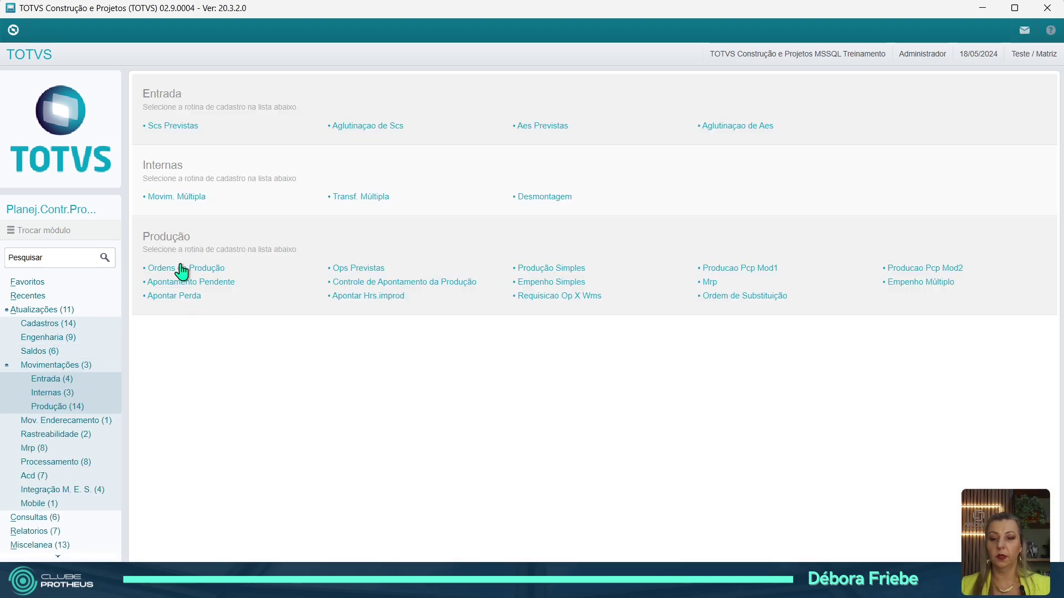
click(220, 281)
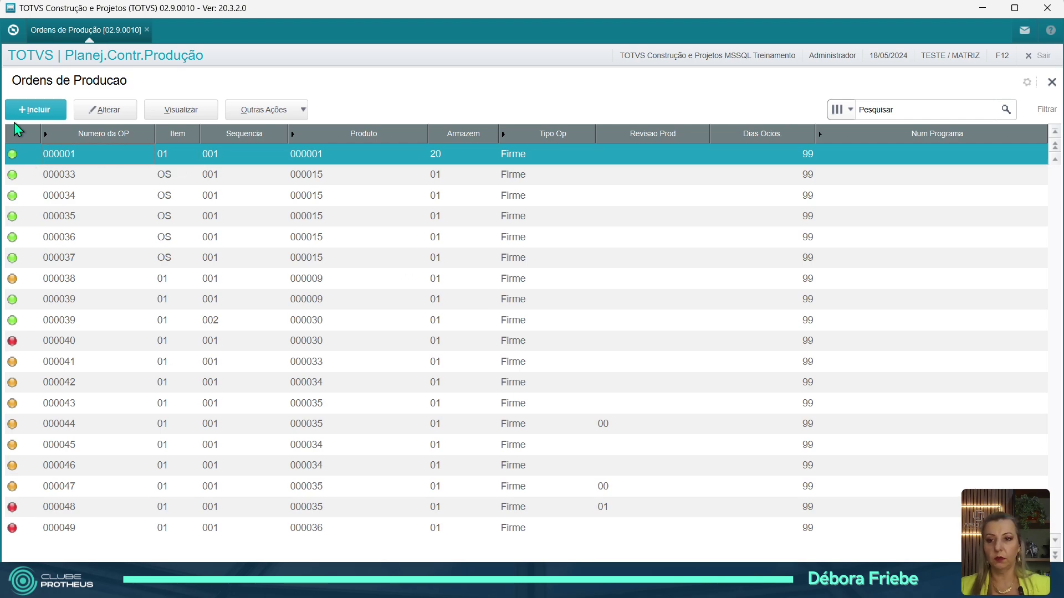
- Start a new production order for product 000035 with quantity 1 and planned start date 18/05/2024
click(24, 115)
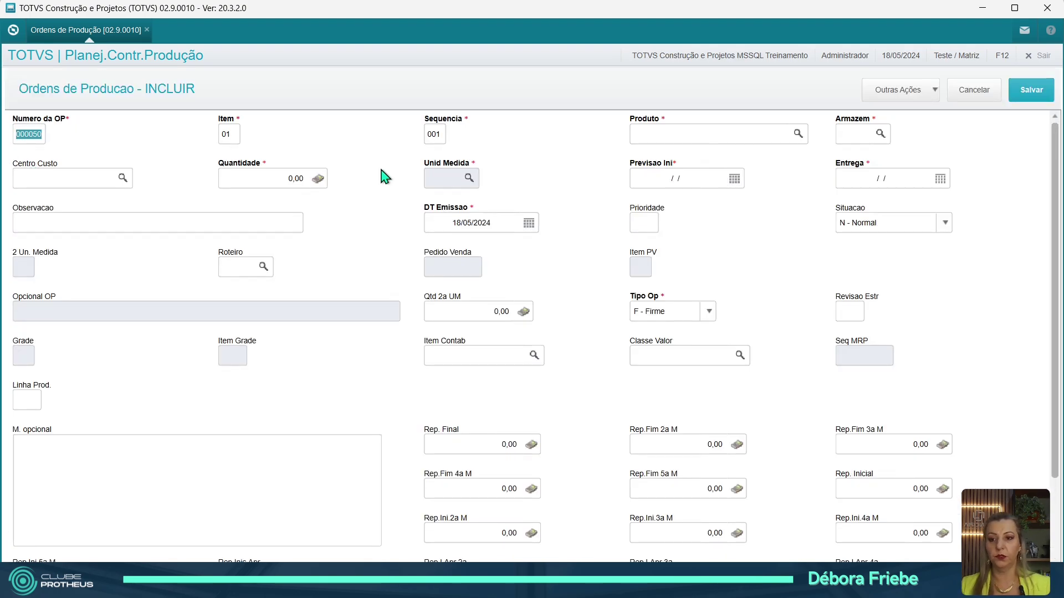
key(Tab)
text(00)
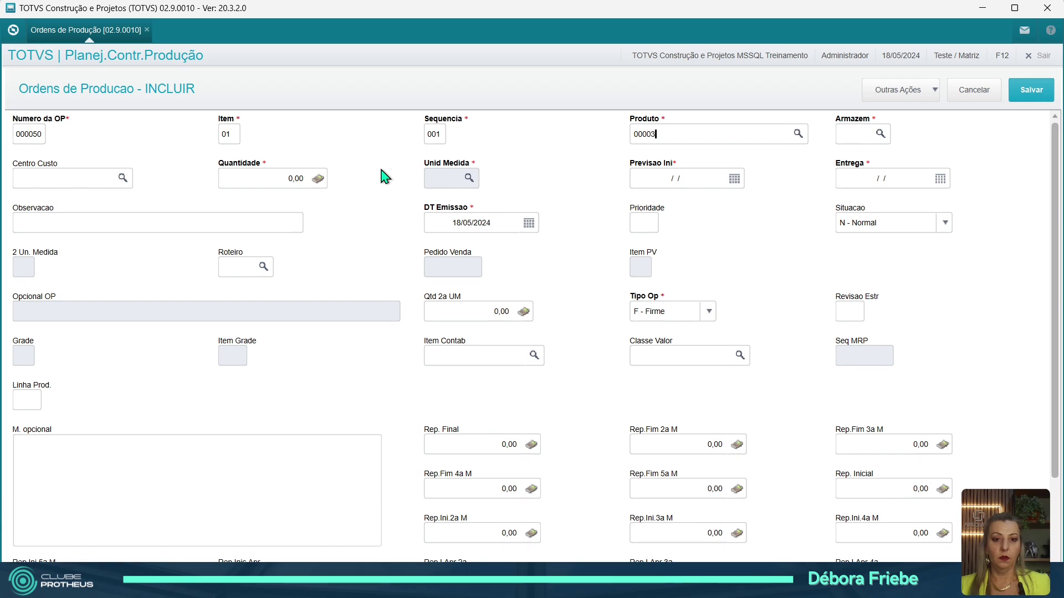
key(Tab)
key(Tab)
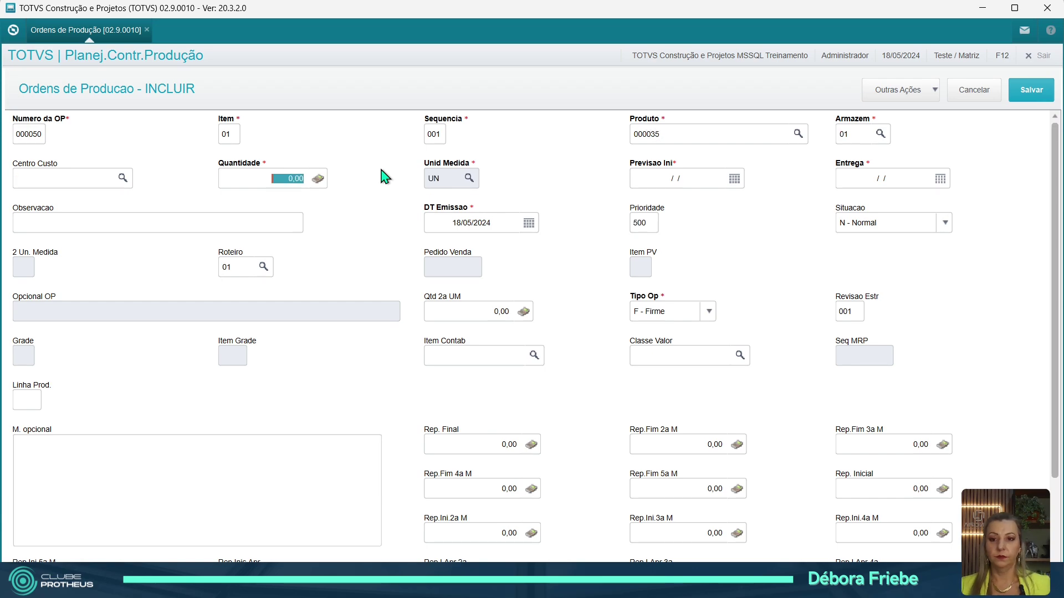
text(1)
key(Return)
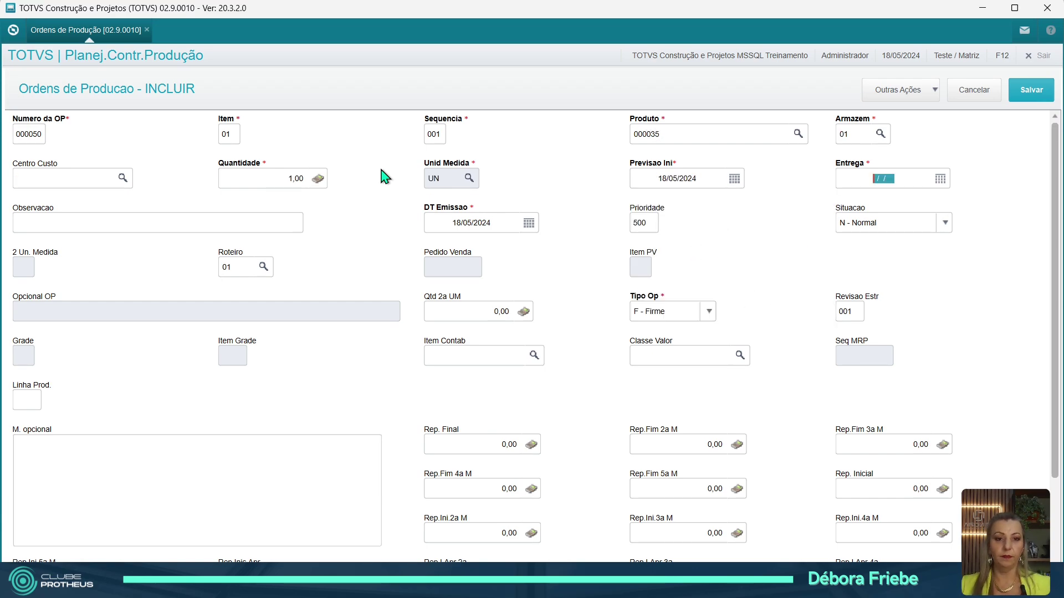
- Fill in the delivery date, save the production order and close the routine
key(F3)
key(Return)
key(Return)
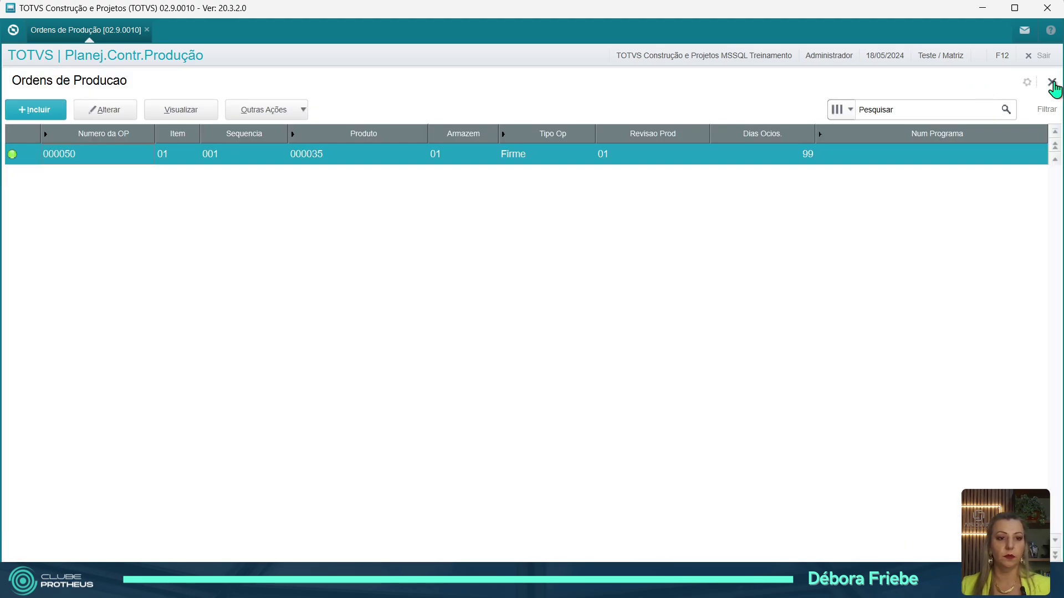
click(1052, 83)
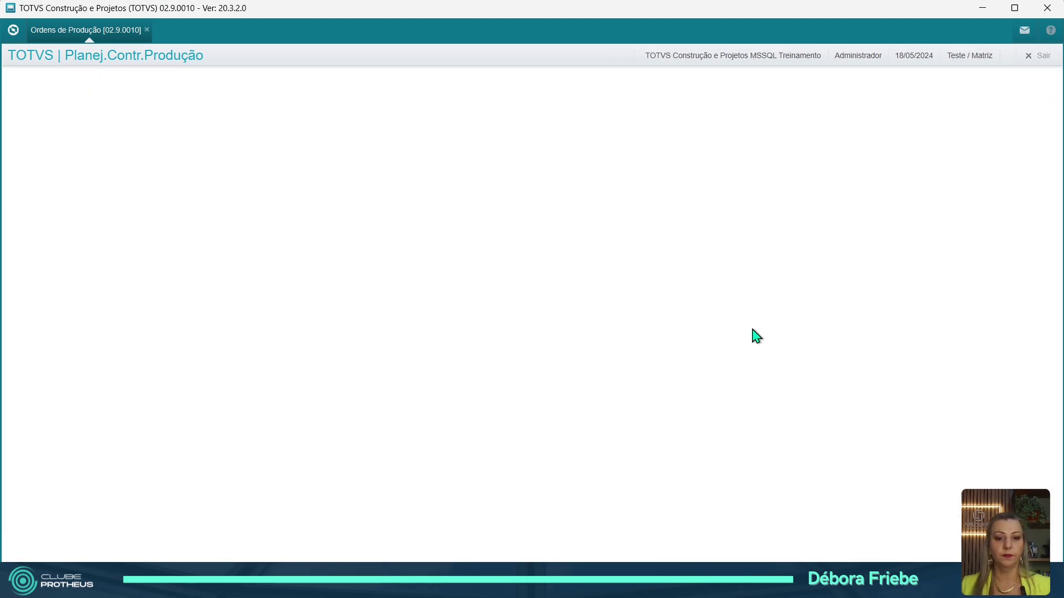
click(683, 411)
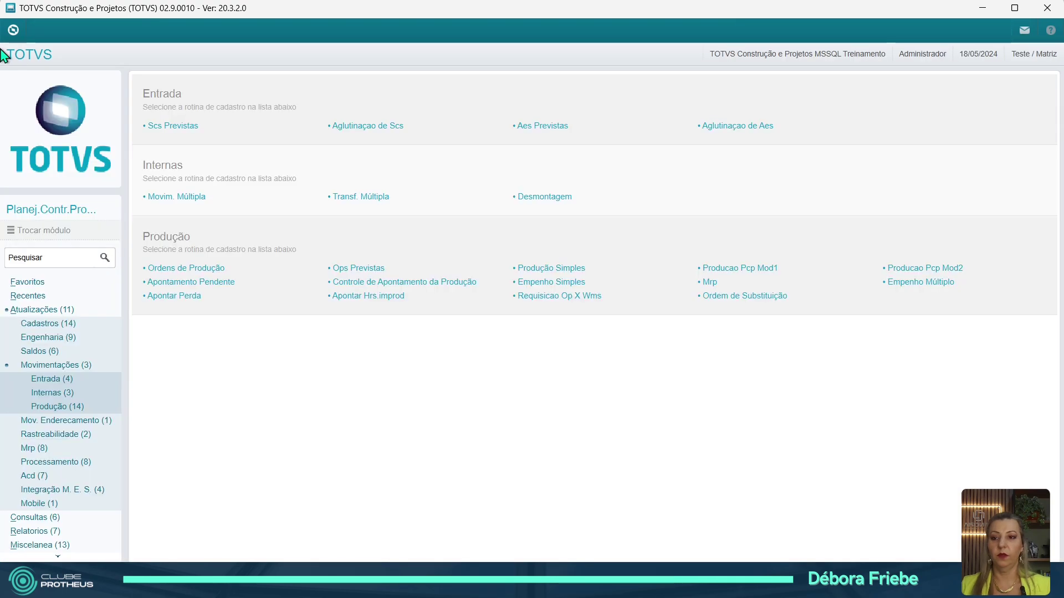
- In Producao Pcp Mod2, report the new order for product 000035, operation 01, resource 001, with produced quantity 1, and save it
click(942, 270)
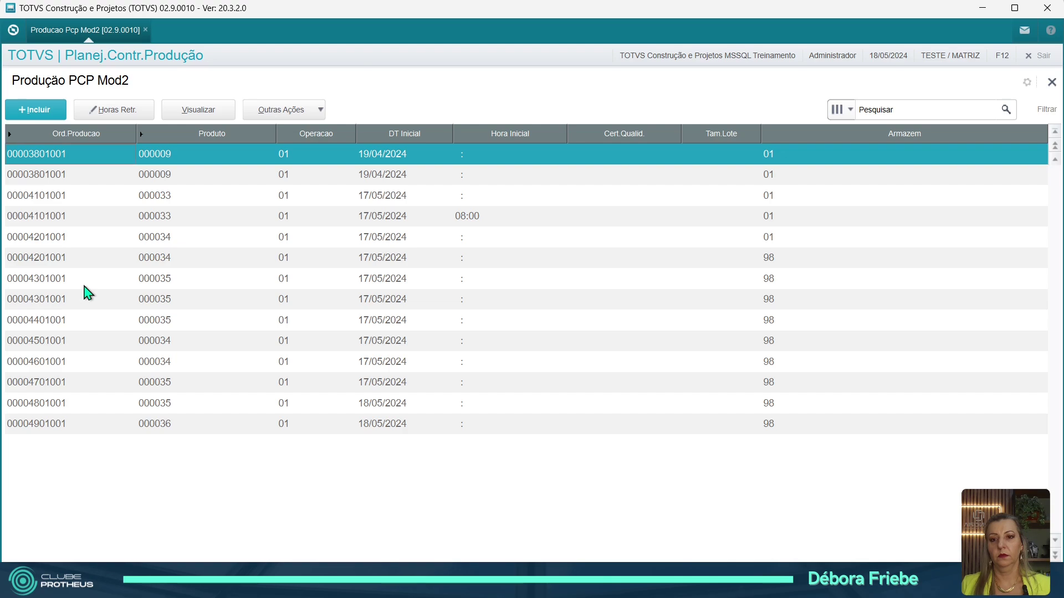
click(44, 107)
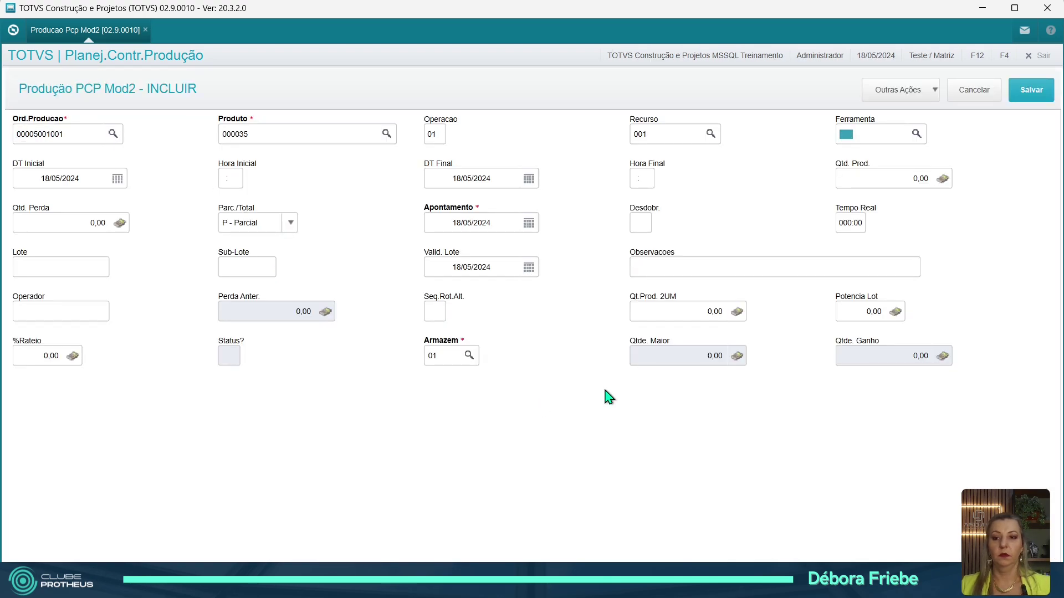
key(Tab)
key(Tab)
key(Tab)
key(Tab)
key(Tab)
text(1)
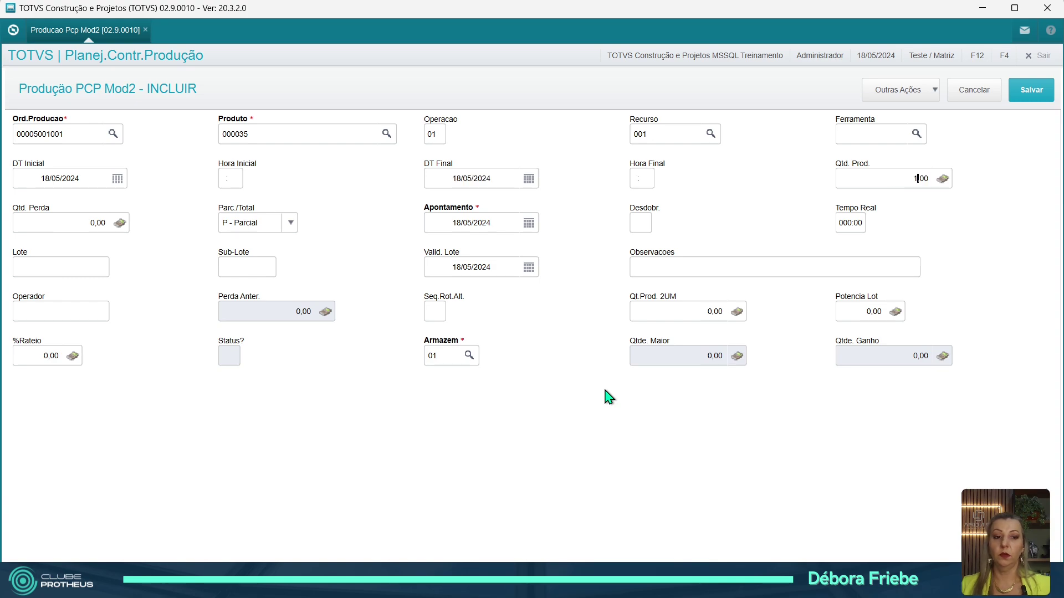
key(Tab)
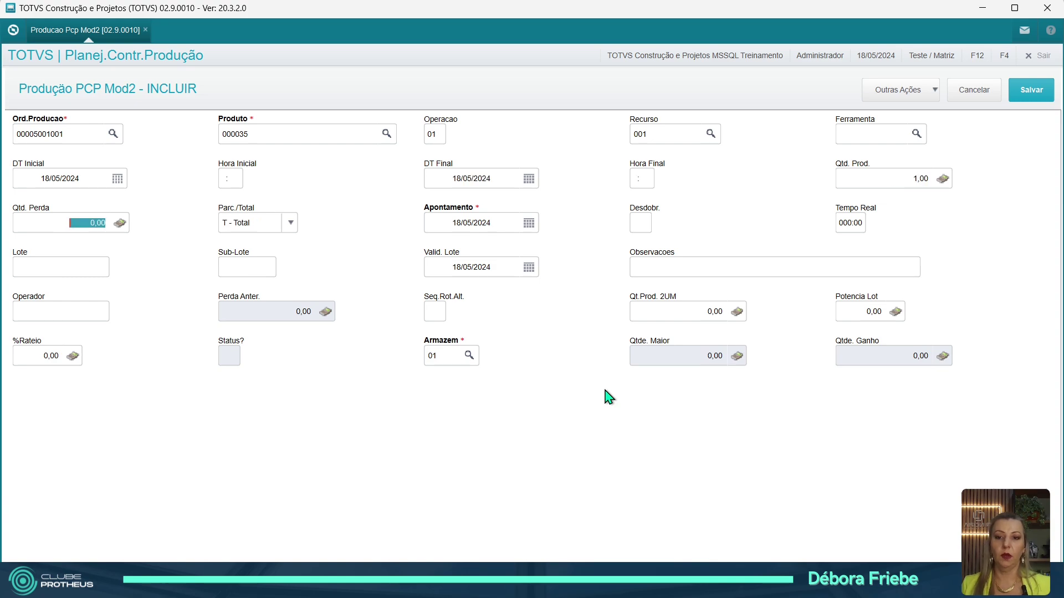
click(1034, 95)
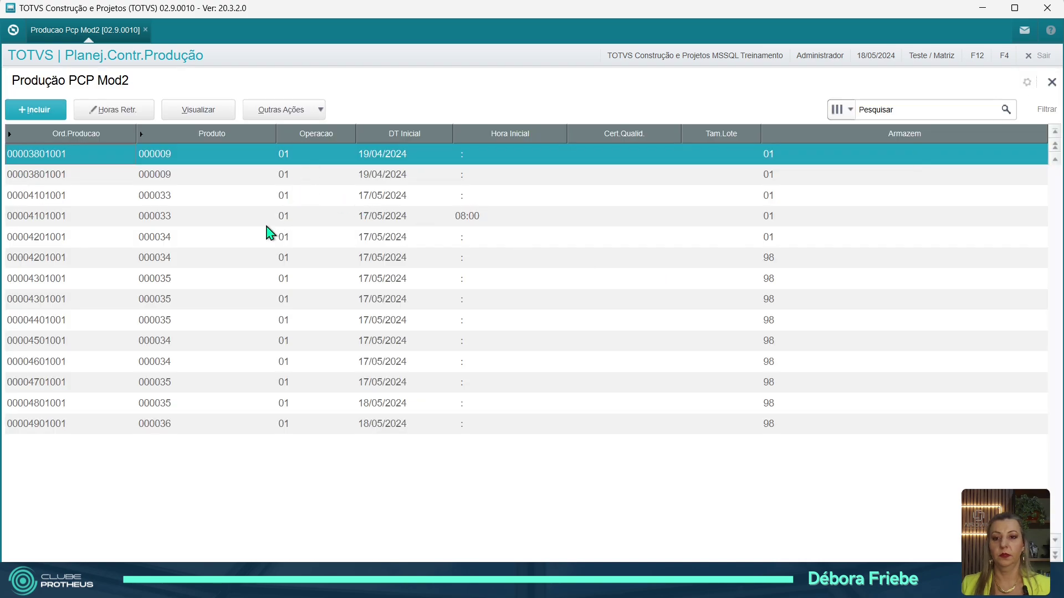
- Cancel the blank production entry, close the routine and switch the module to 25, Inspeção de Processos
click(36, 110)
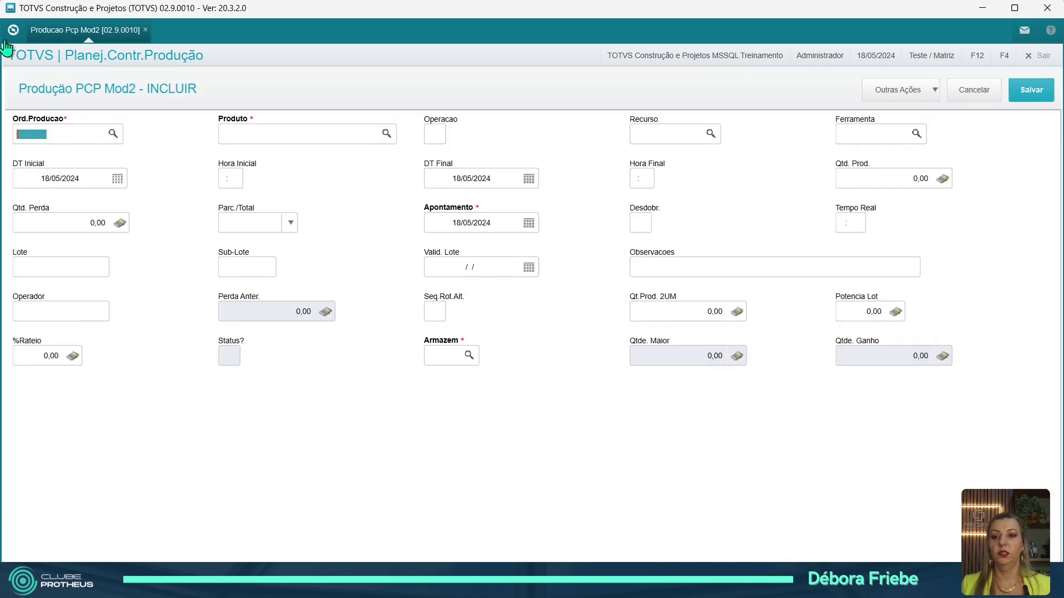
click(977, 90)
click(1052, 82)
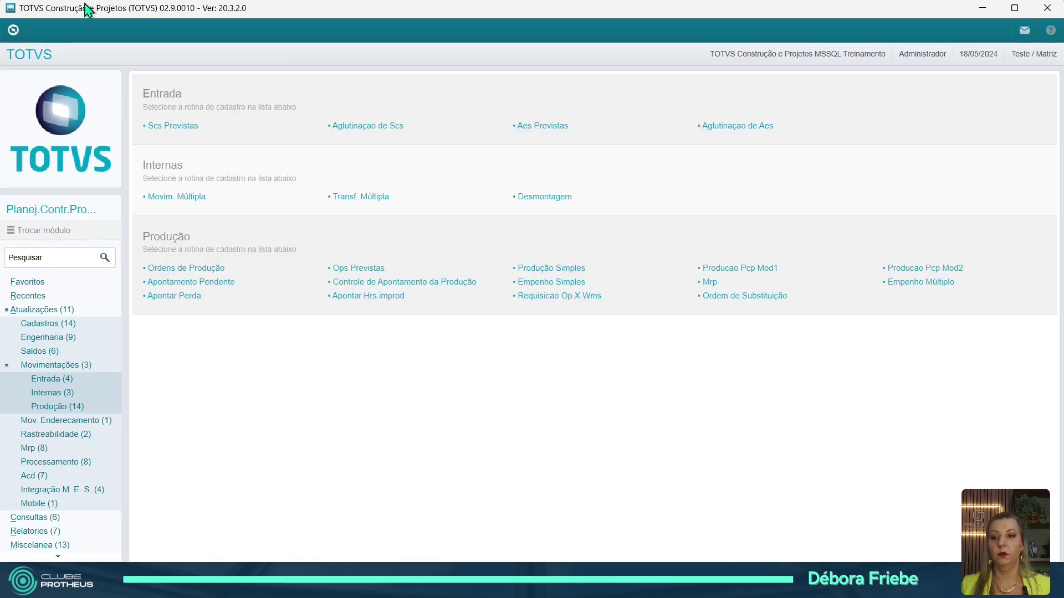
click(67, 233)
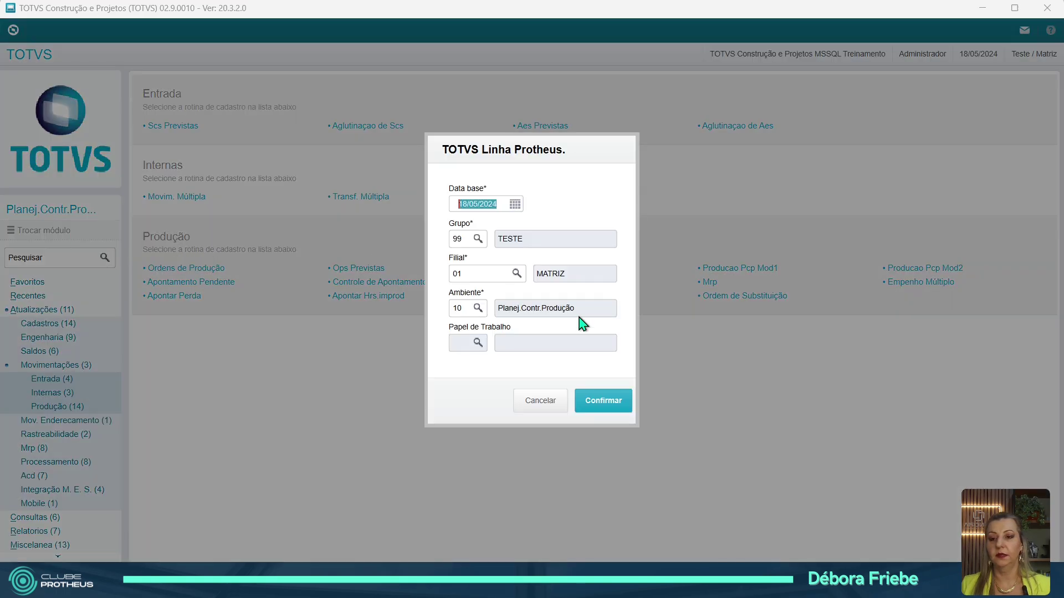
click(461, 308)
text(25)
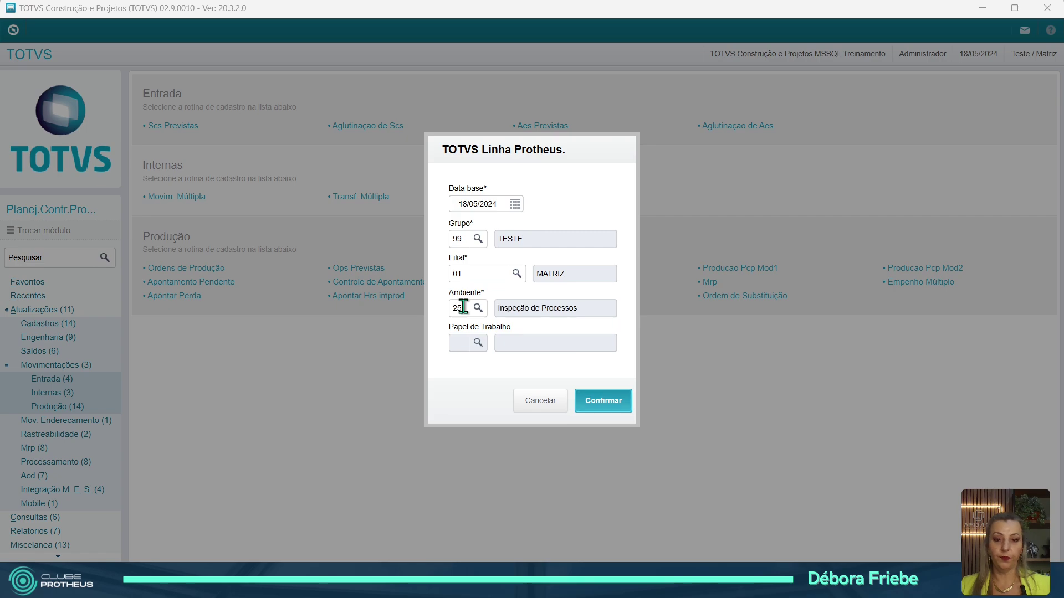
key(Return)
- Open the inspection Resultados routine and start entering results for the new production order of product 000035
click(63, 312)
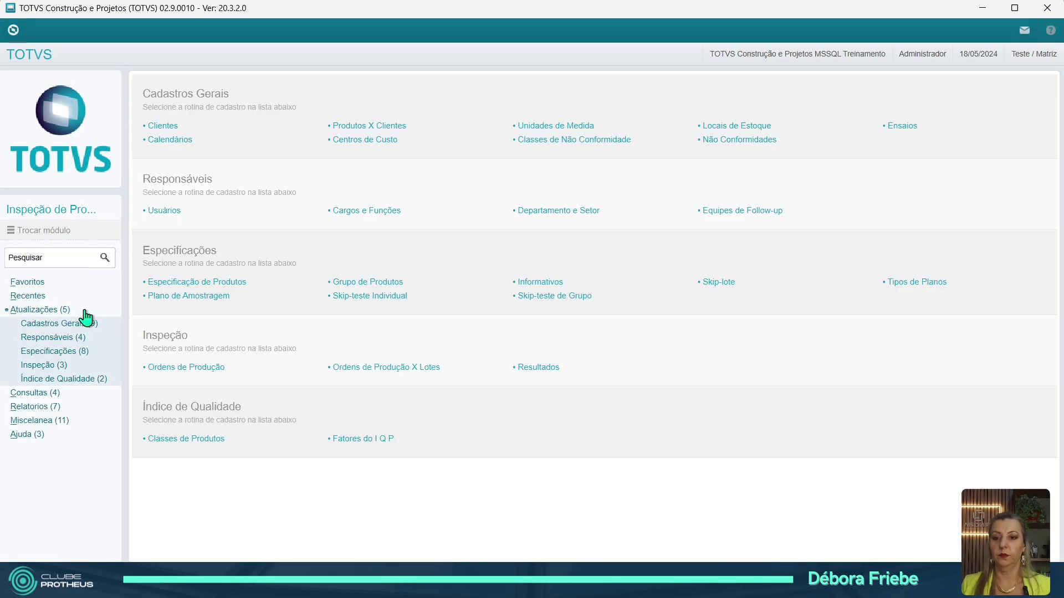
click(551, 372)
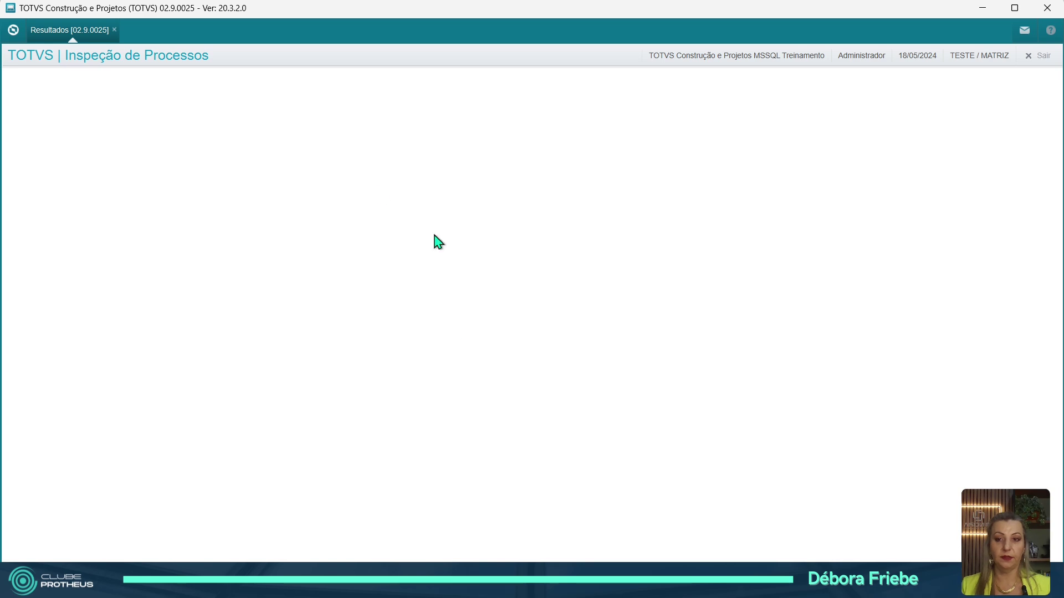
click(65, 239)
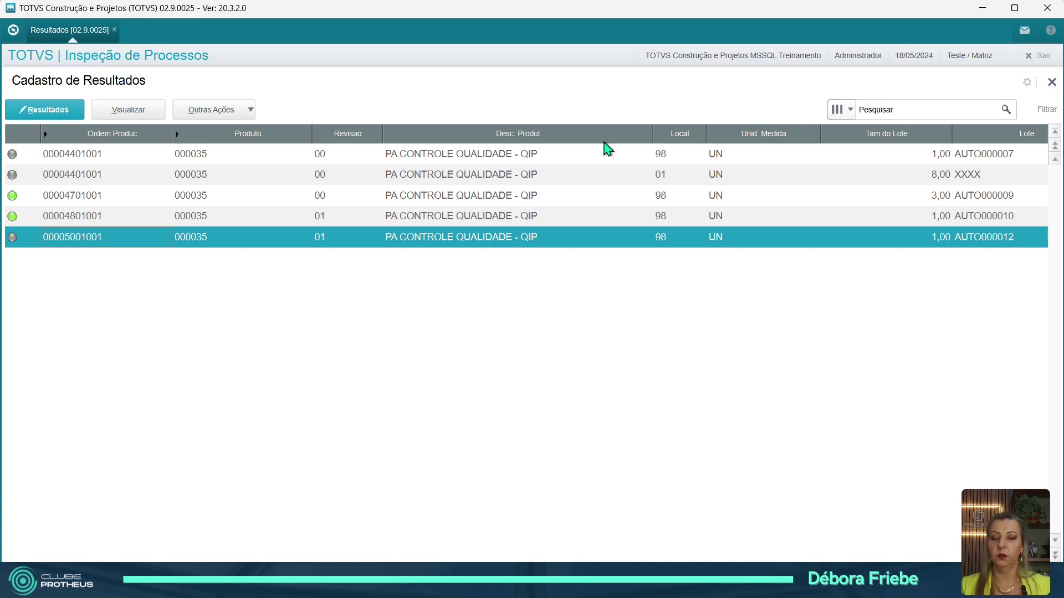
click(49, 110)
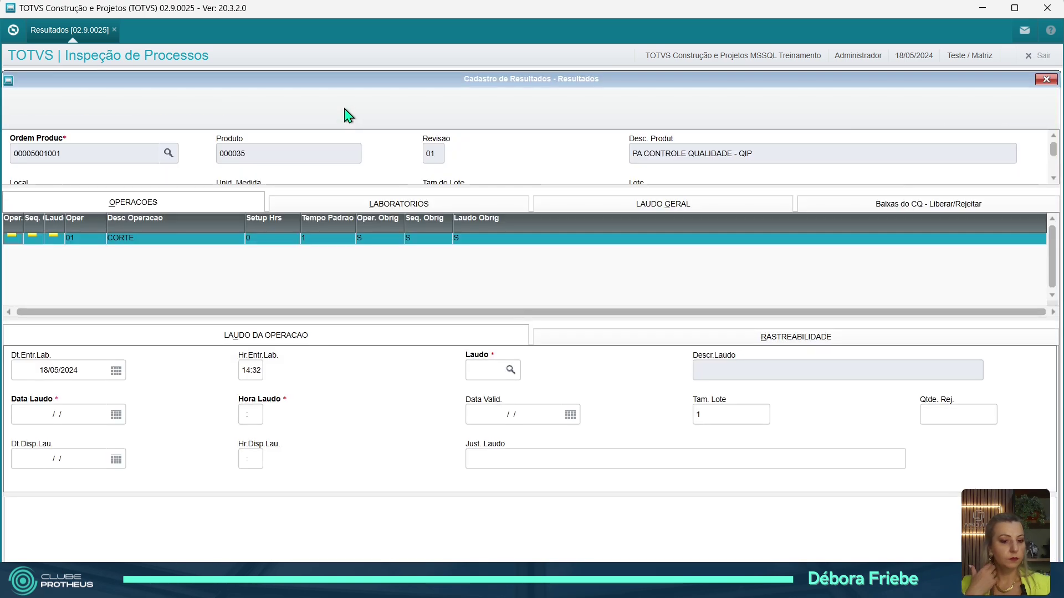
- Record the laboratory measurements as 10,20 for ALTURA and 5,20 for LARGURA
click(429, 203)
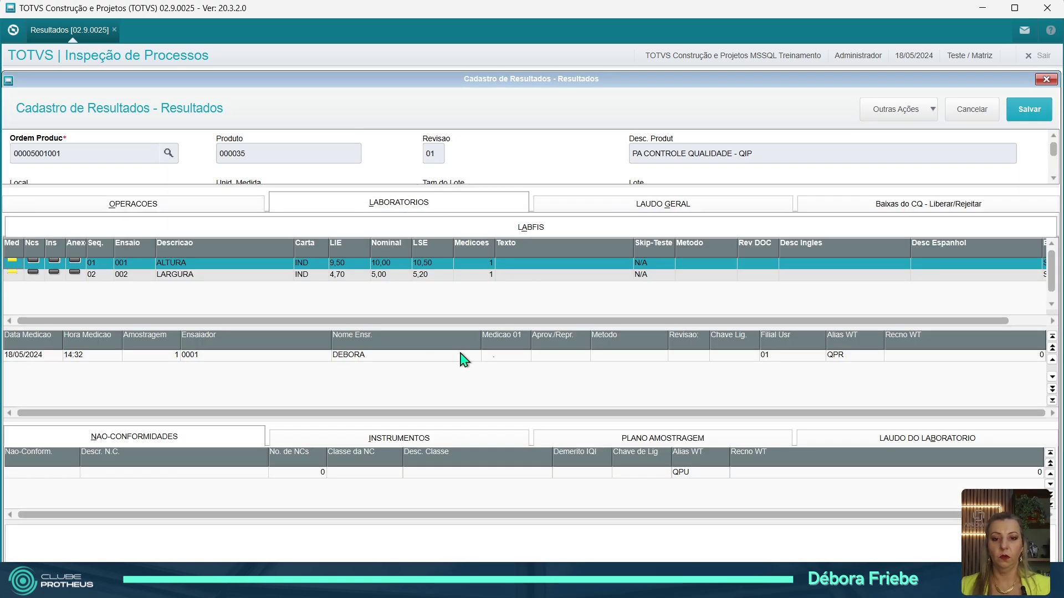
click(509, 357)
click(509, 357)
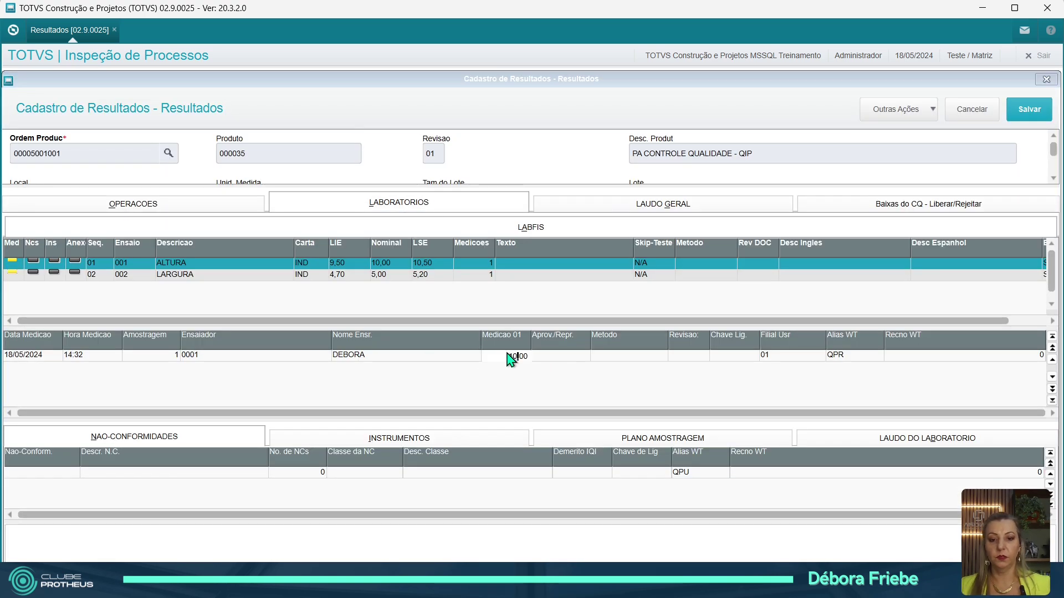
text(10,20)
key(Return)
click(437, 276)
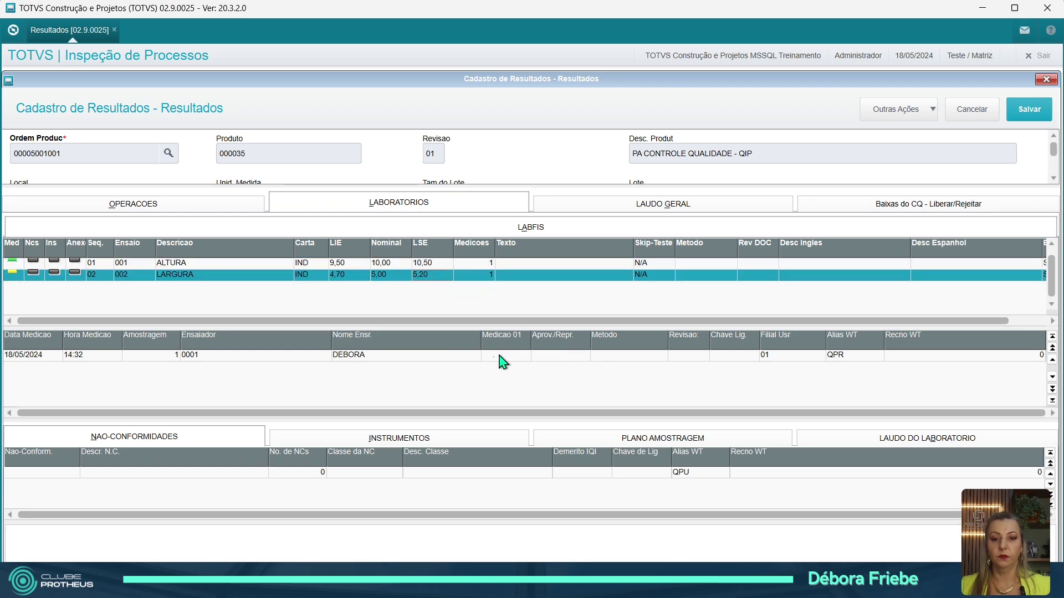
click(505, 358)
click(505, 357)
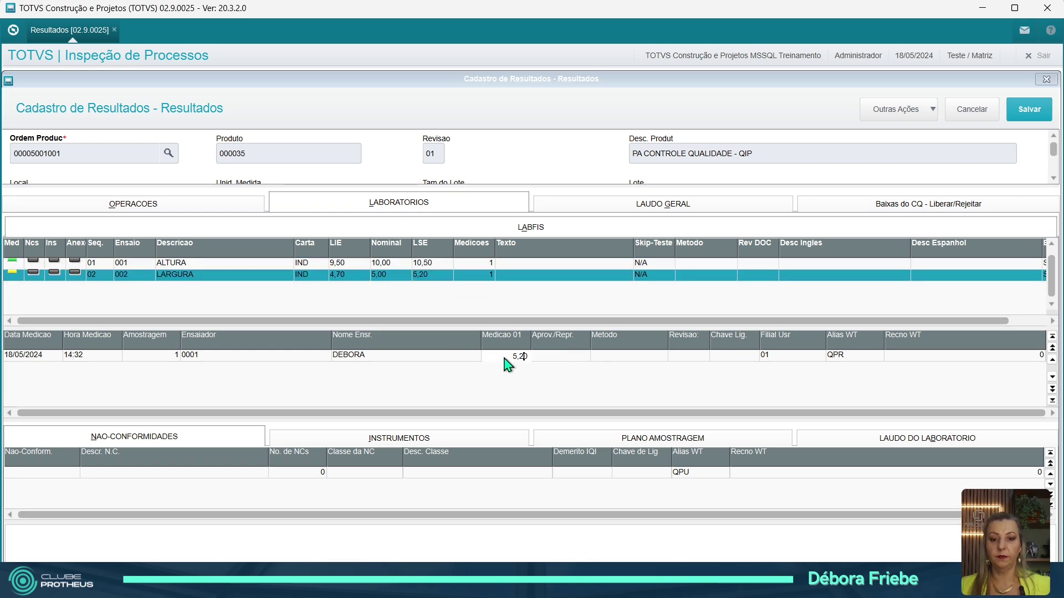
key(Return)
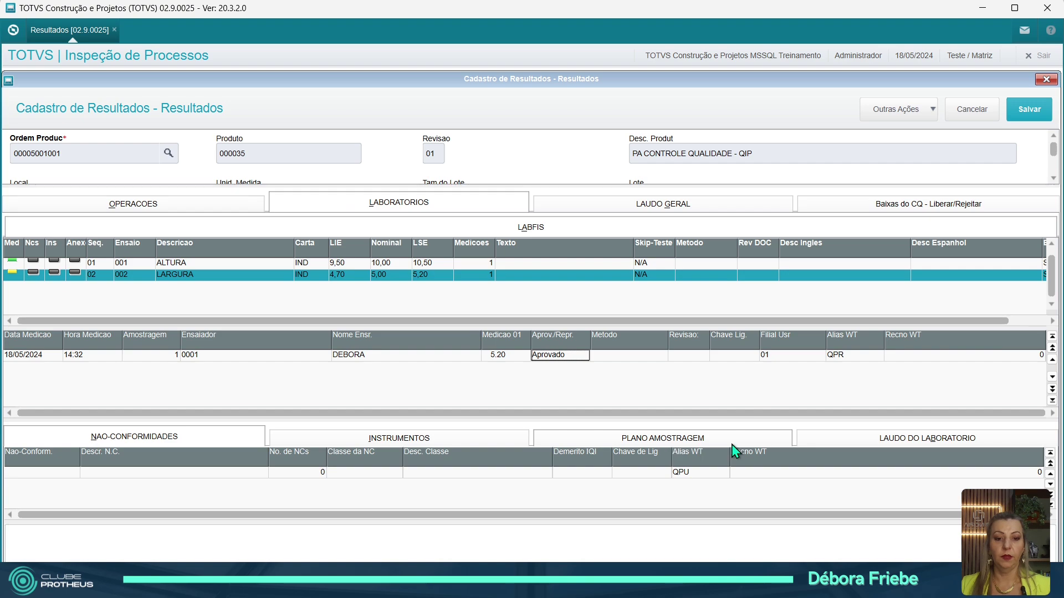
- Fill in the laboratory report and the CORTE operation report with verdict A, Aprovado sem restricoes
click(894, 436)
click(450, 471)
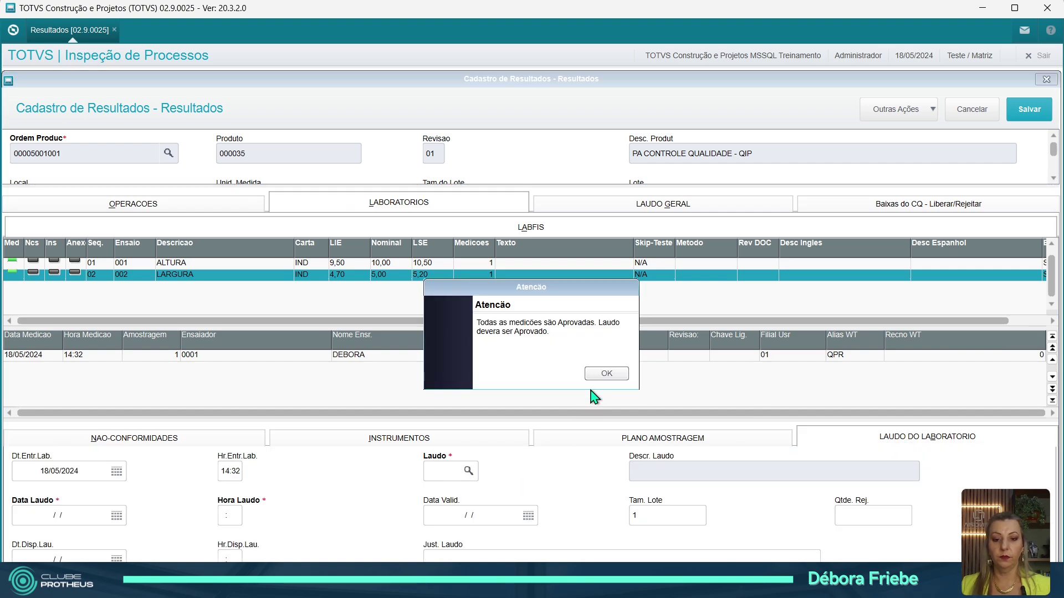
click(604, 376)
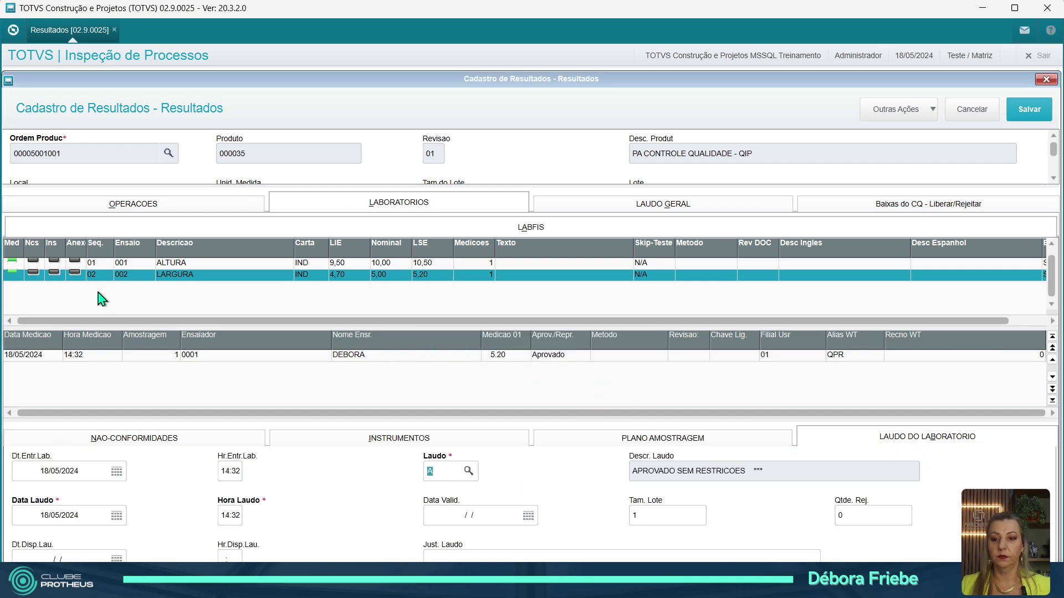
click(126, 207)
click(480, 371)
click(604, 377)
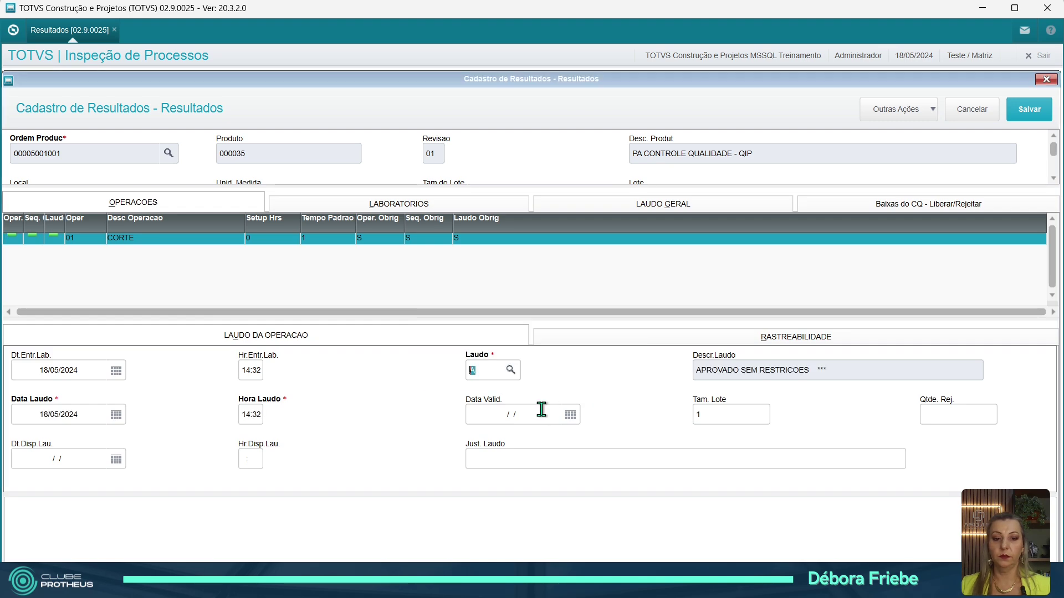
click(516, 415)
- Set the general report to verdict A and save the inspection without automatic CQ stock movement, skipping the quality certificate
click(693, 205)
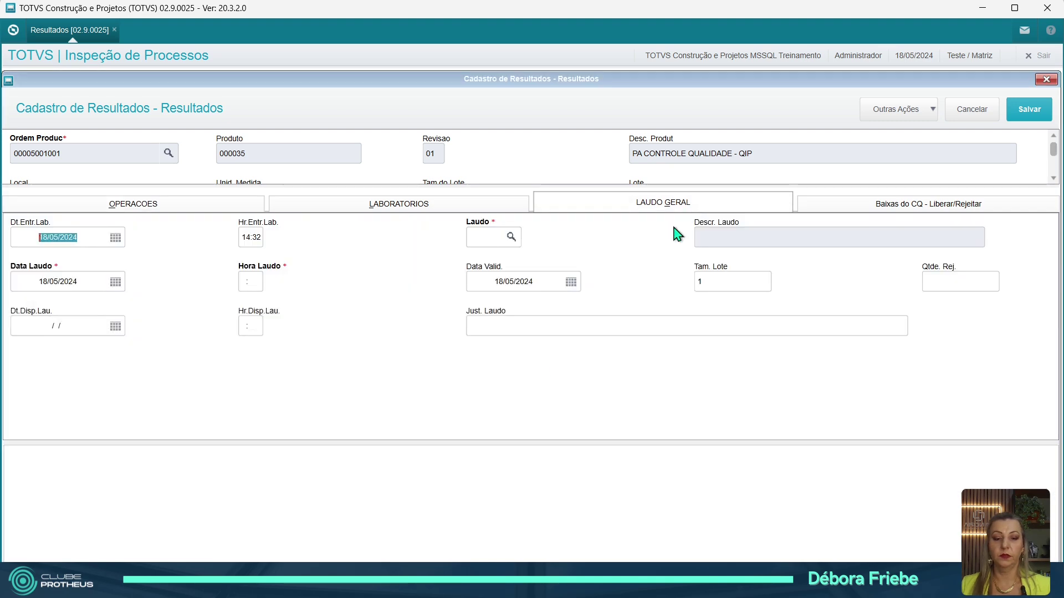
click(494, 243)
click(610, 379)
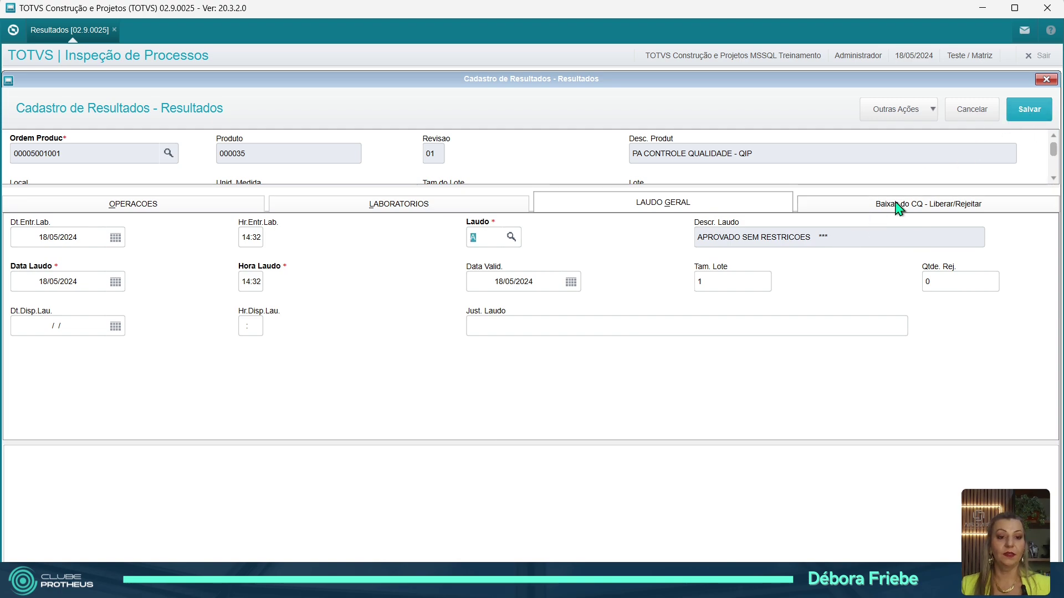
click(1029, 111)
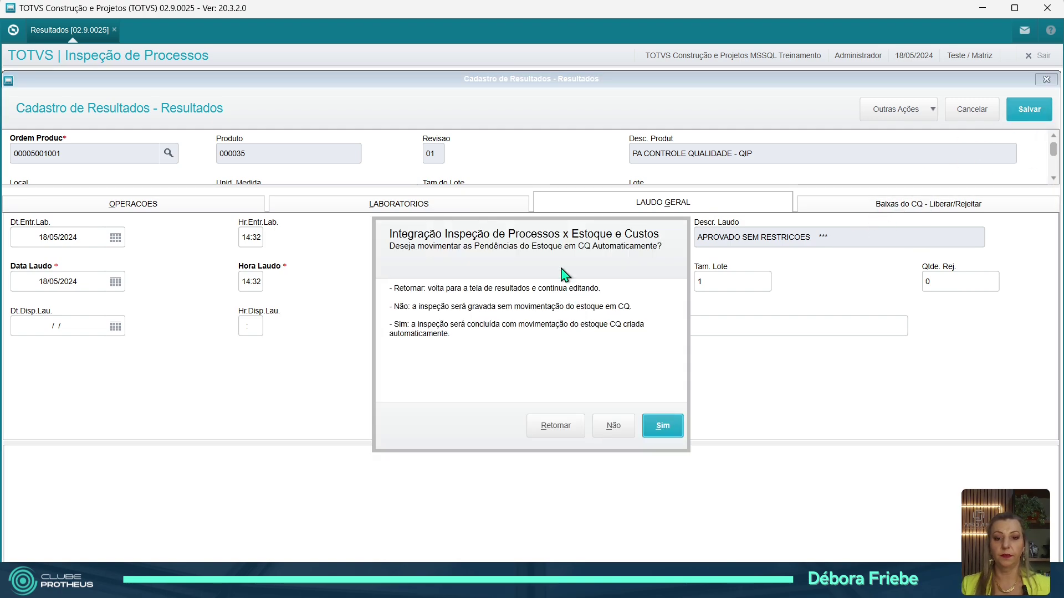
click(613, 426)
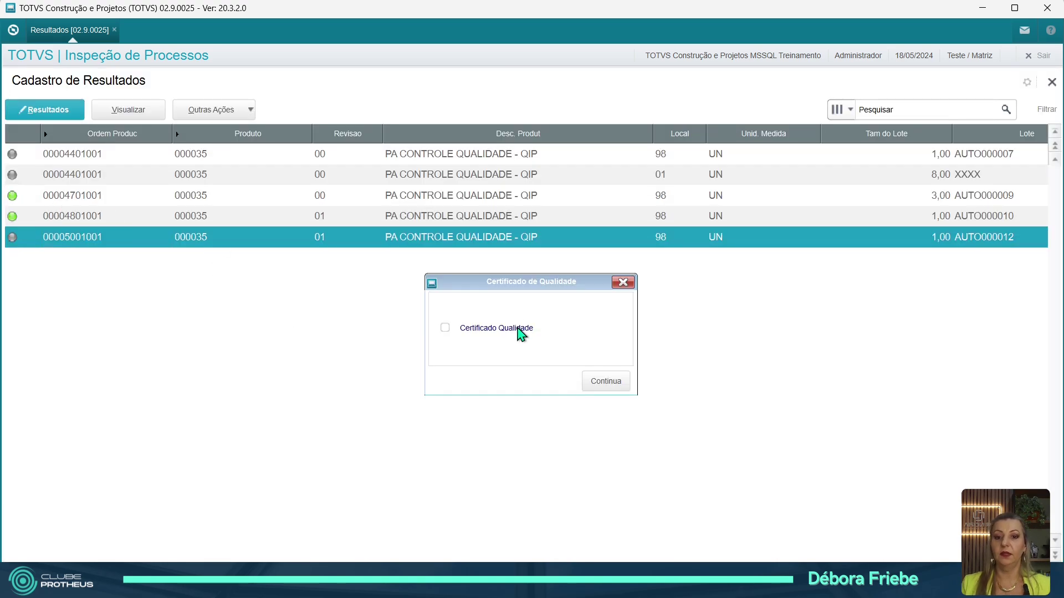
click(623, 282)
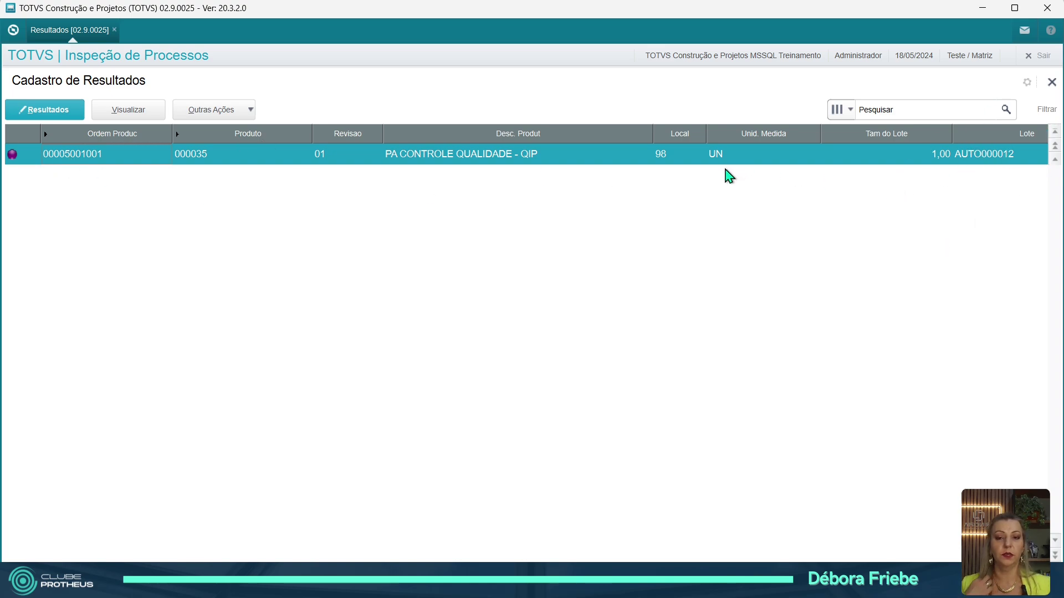
- Reopen the order's results and add a CQ release line of type 1 (Liberado) with quantity 1
click(52, 108)
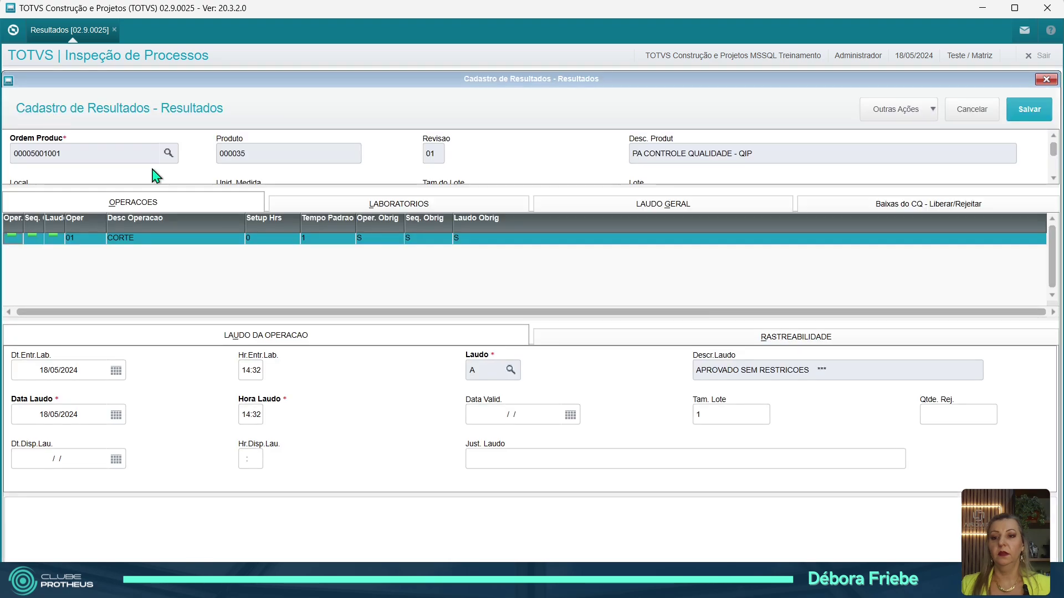
click(884, 209)
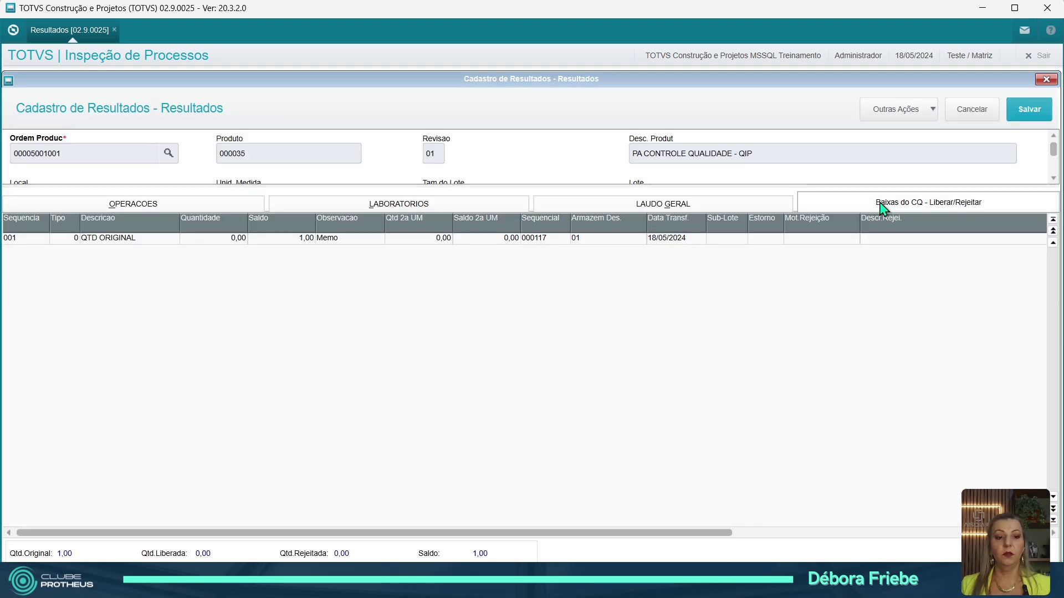
click(383, 242)
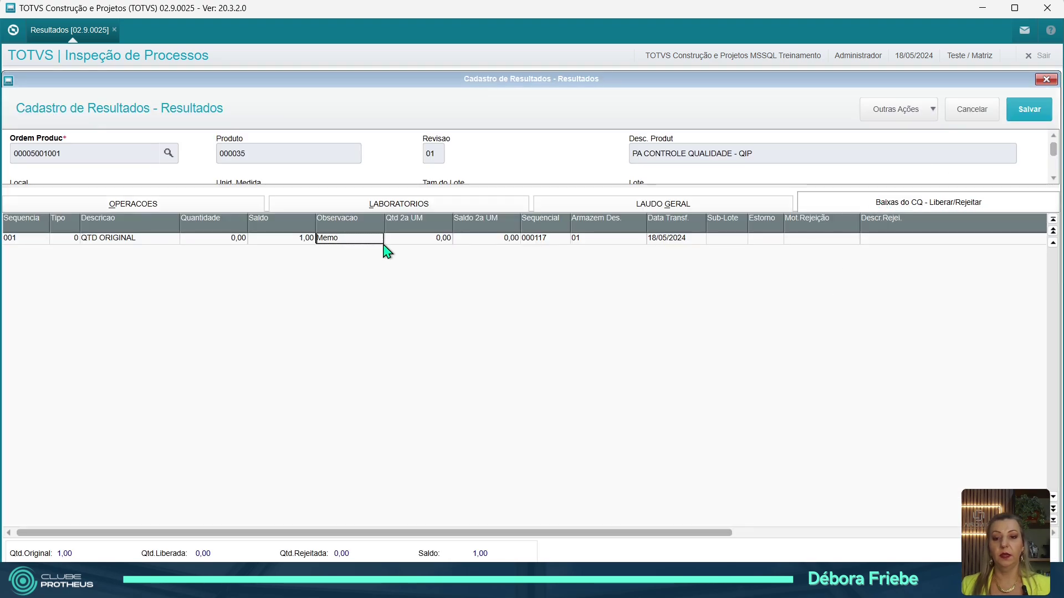
key(Down)
key(Right)
text(1)
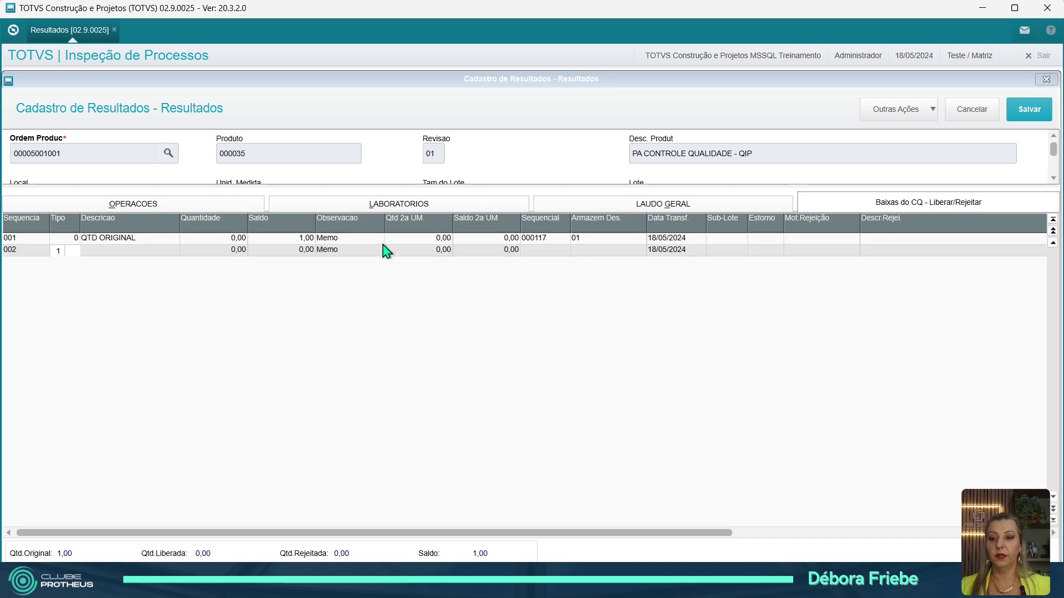
key(Right)
text(1)
key(Return)
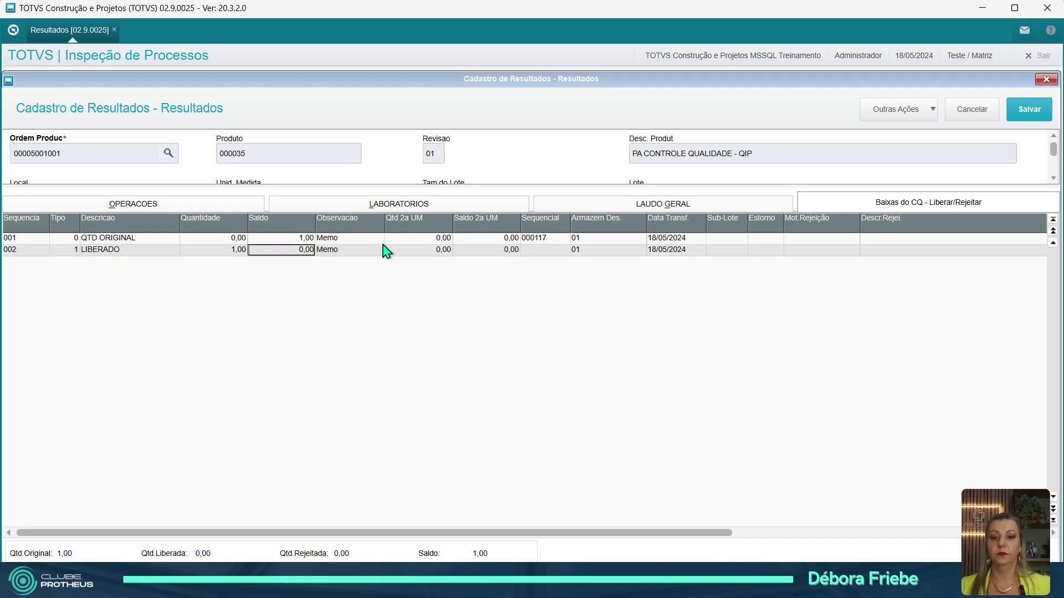
- Save the CQ release without issuing a quality certificate and select the product 000035 order with lot AUTO000012 in the list
click(1029, 109)
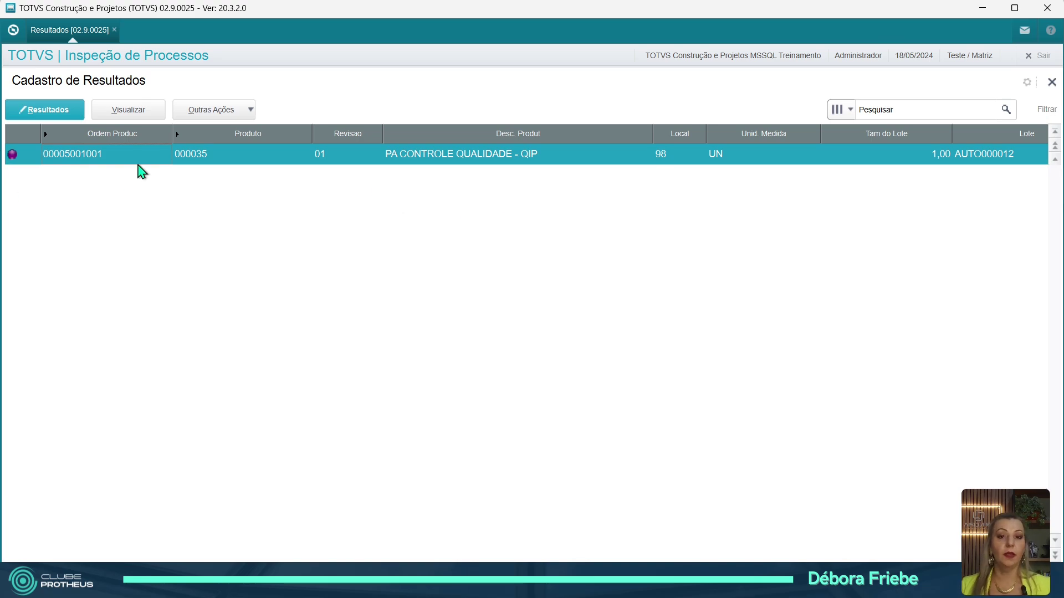
click(619, 385)
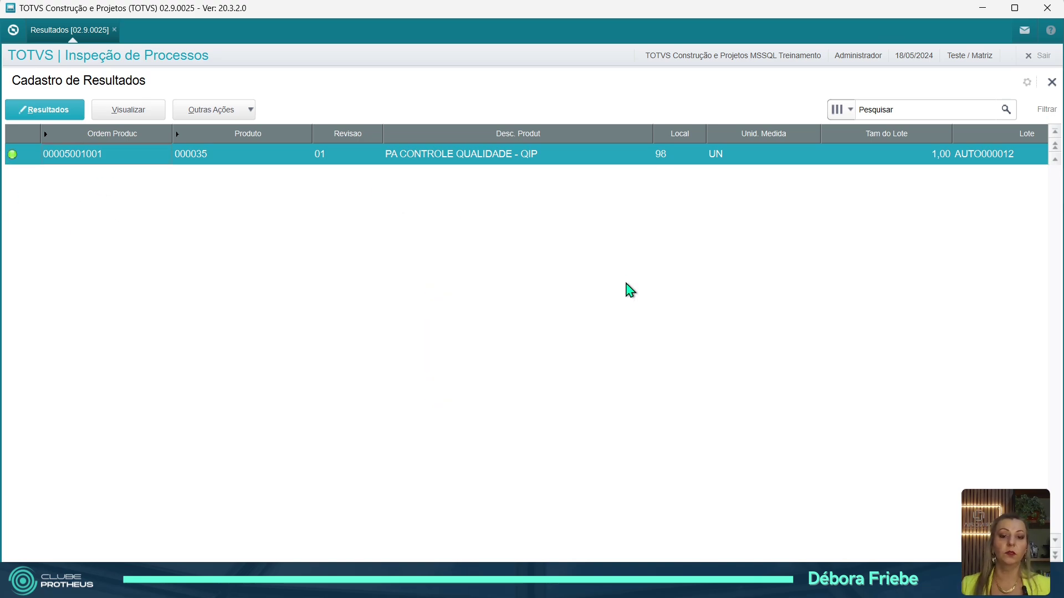
click(26, 242)
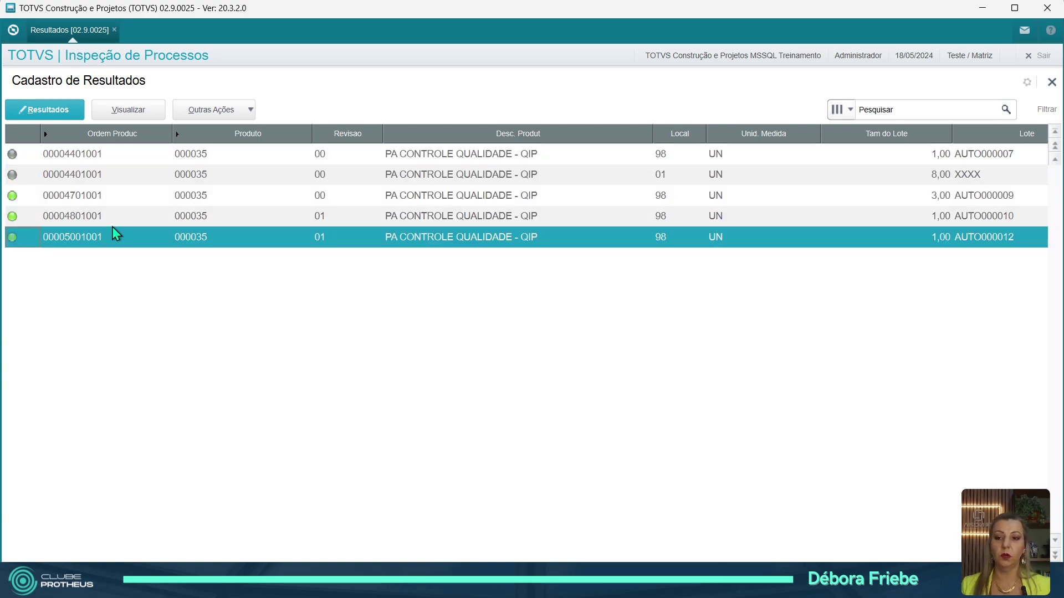